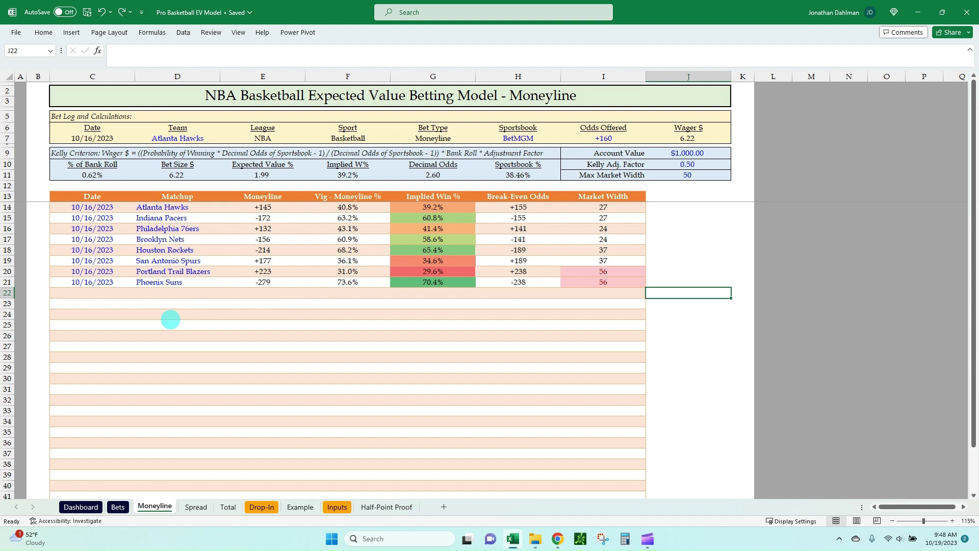
- Inspect the Moneyline formula that pulls odds from the Drop-In sheet
left_click(174, 292)
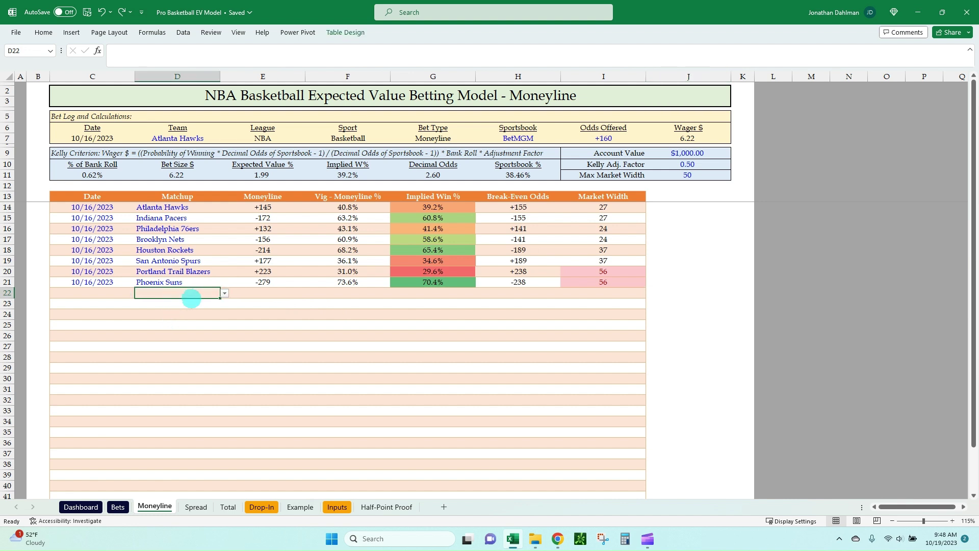
left_click(247, 272)
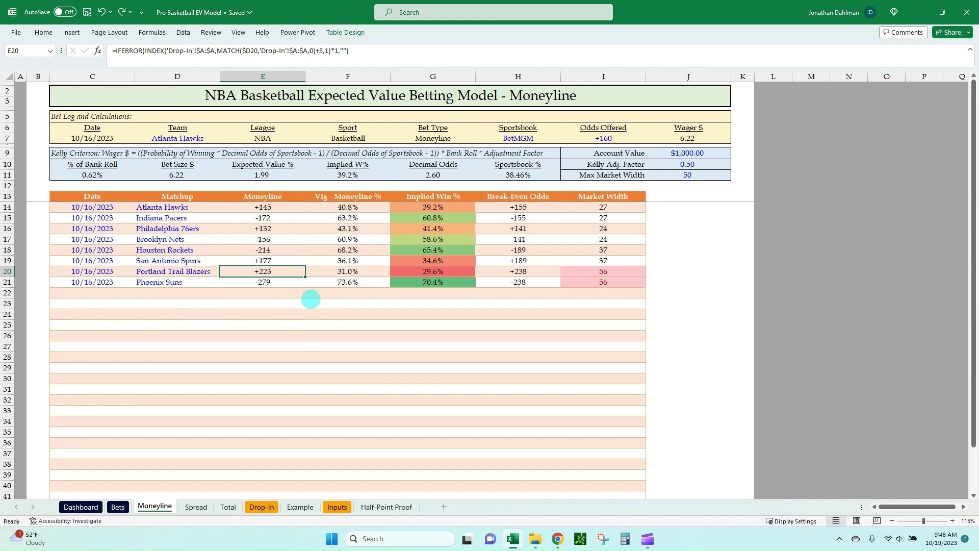
left_click(311, 300)
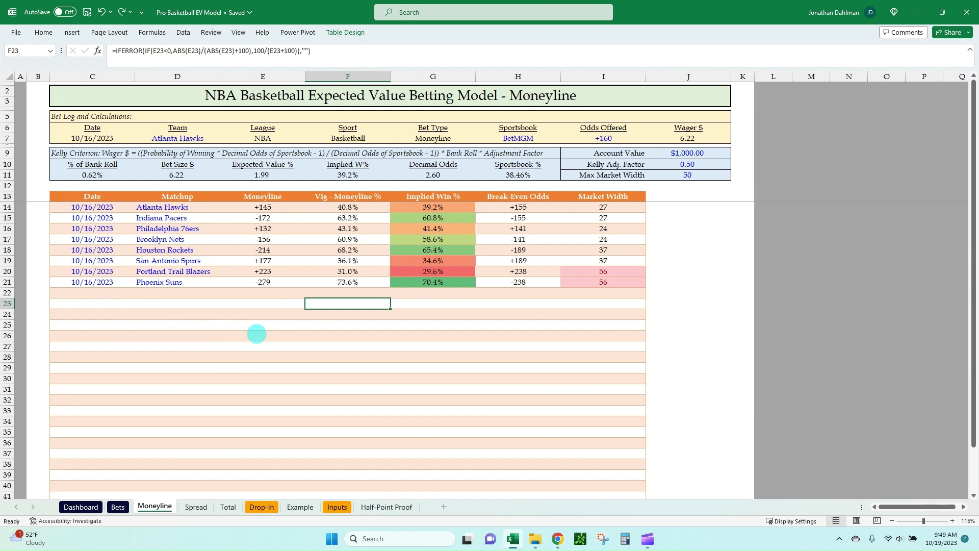
- Look over the Drop-In and Spread sheets, then return to the Moneyline sheet
left_click(261, 506)
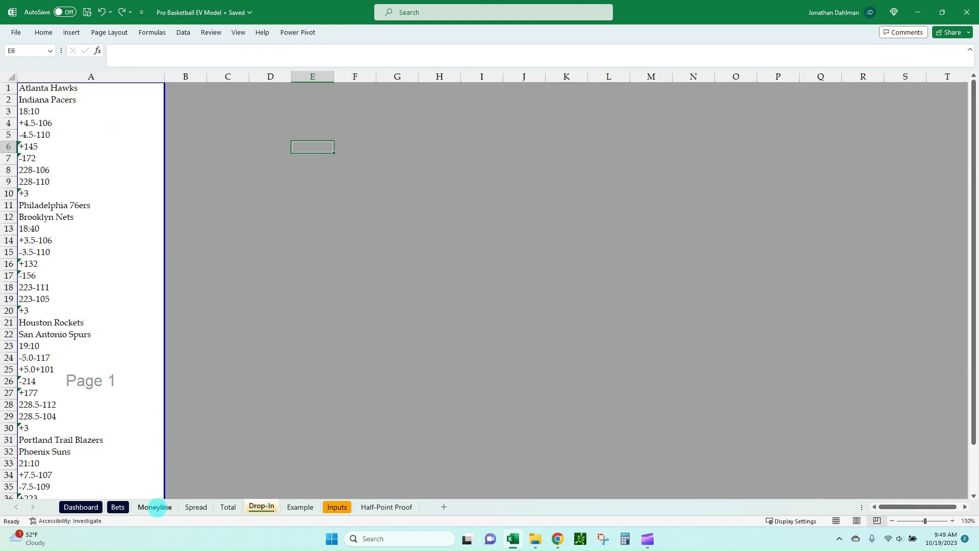
left_click(157, 506)
left_click(194, 508)
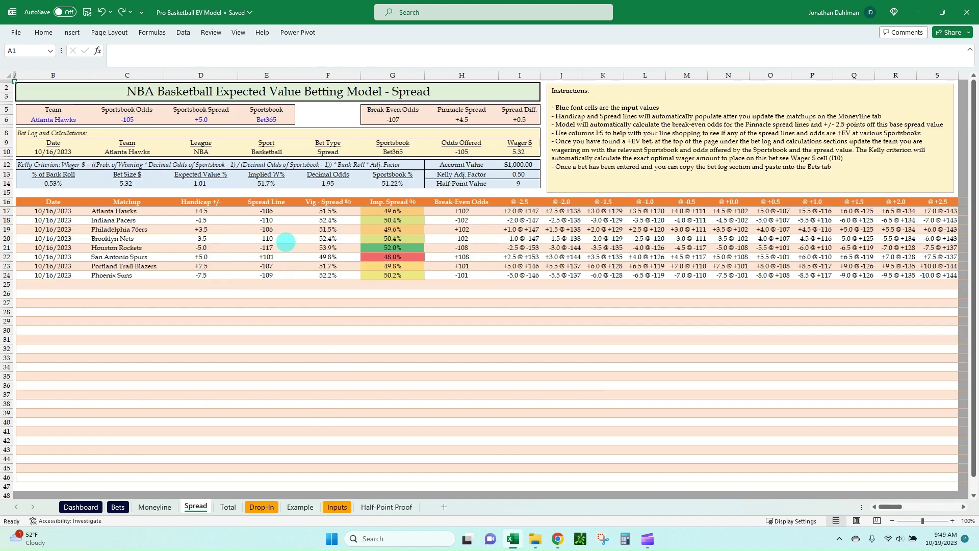
left_click(155, 506)
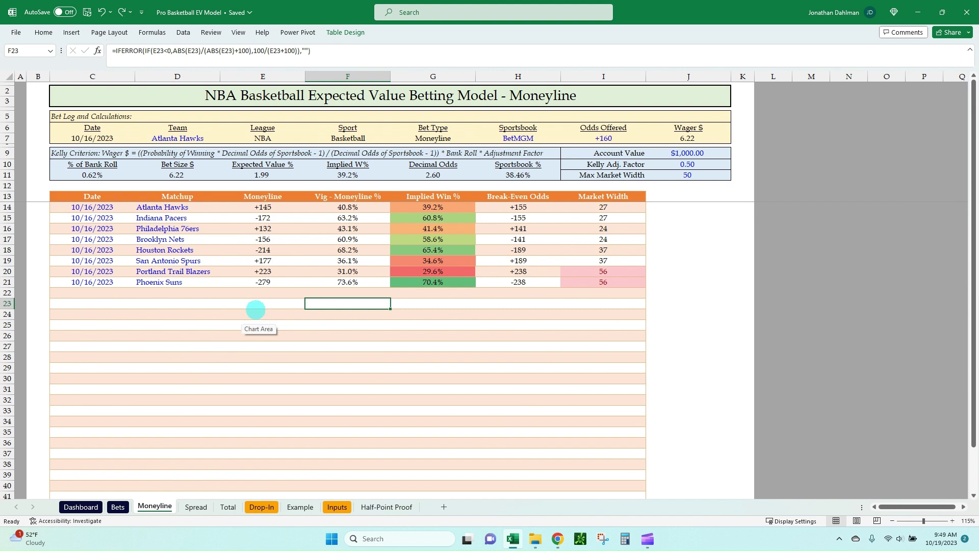
left_click(678, 264)
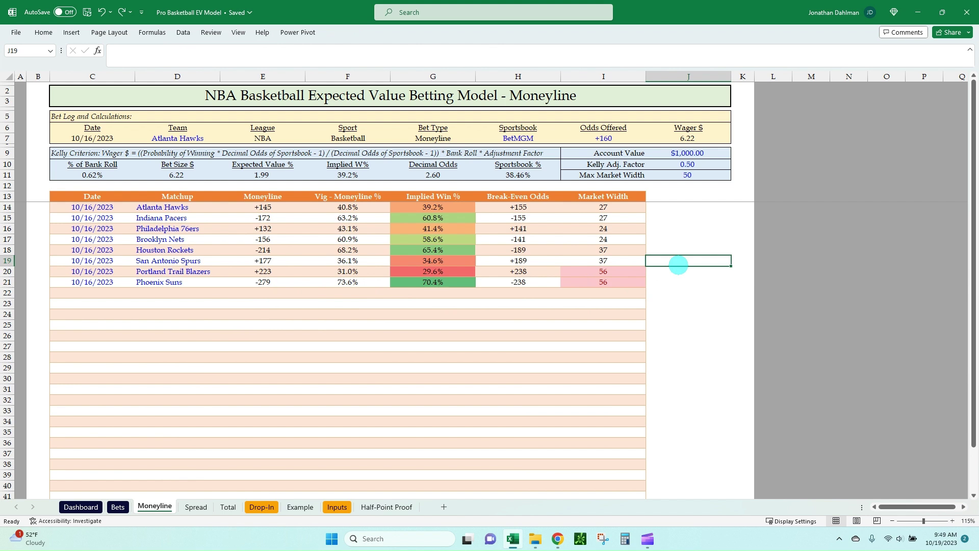
left_click(675, 227)
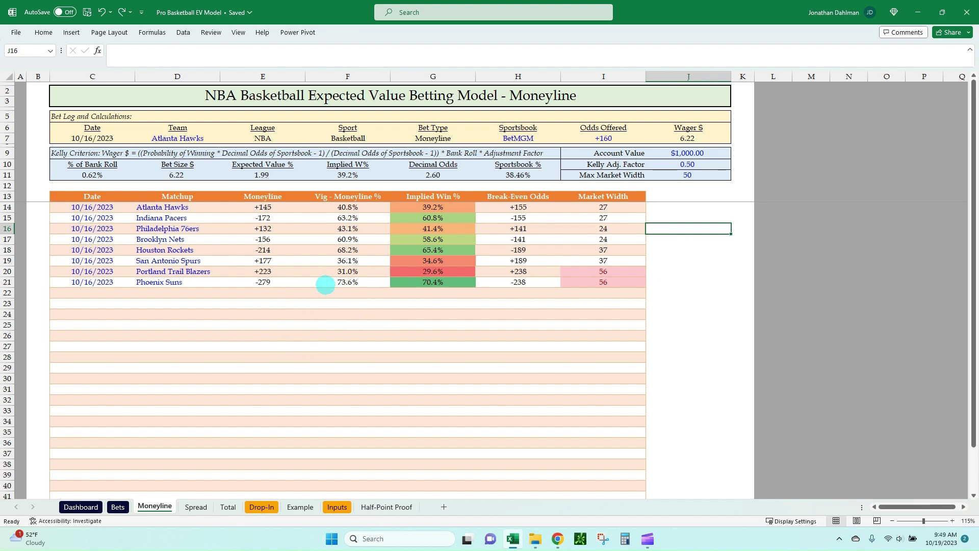
- Copy today's six NBA preseason games and their odds from Pinnacle
key("alt+Tab")
key("alt+Tab")
key("alt+Tab")
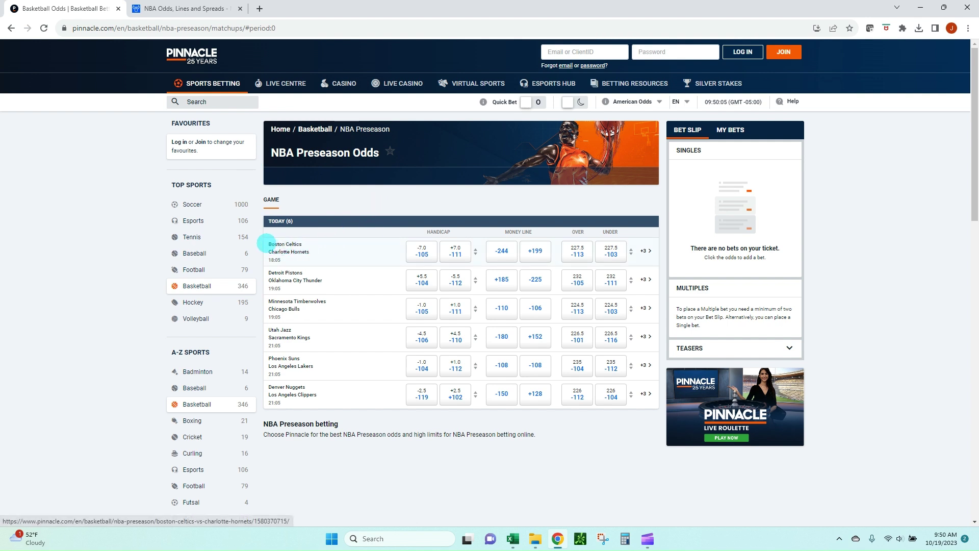
left_click_drag(252, 251, 640, 396)
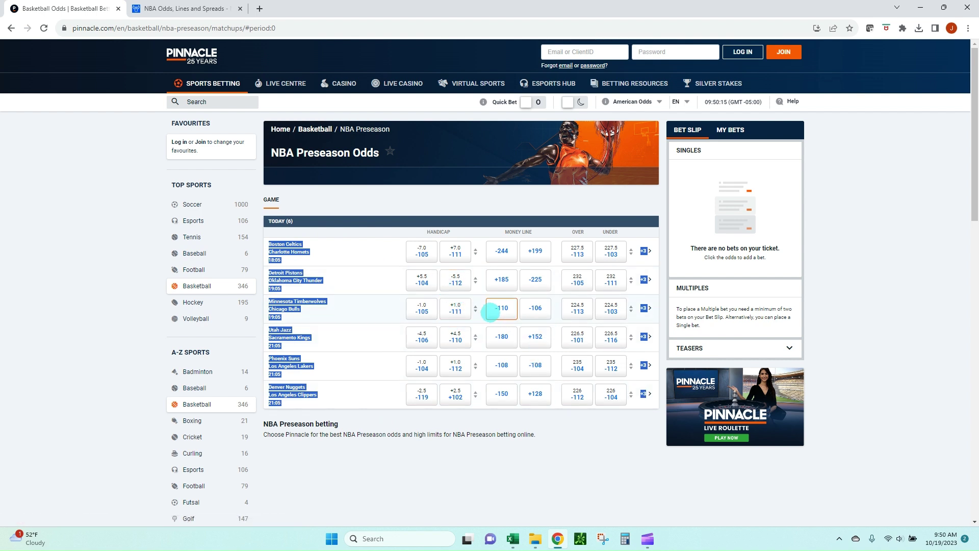
key("alt+Tab")
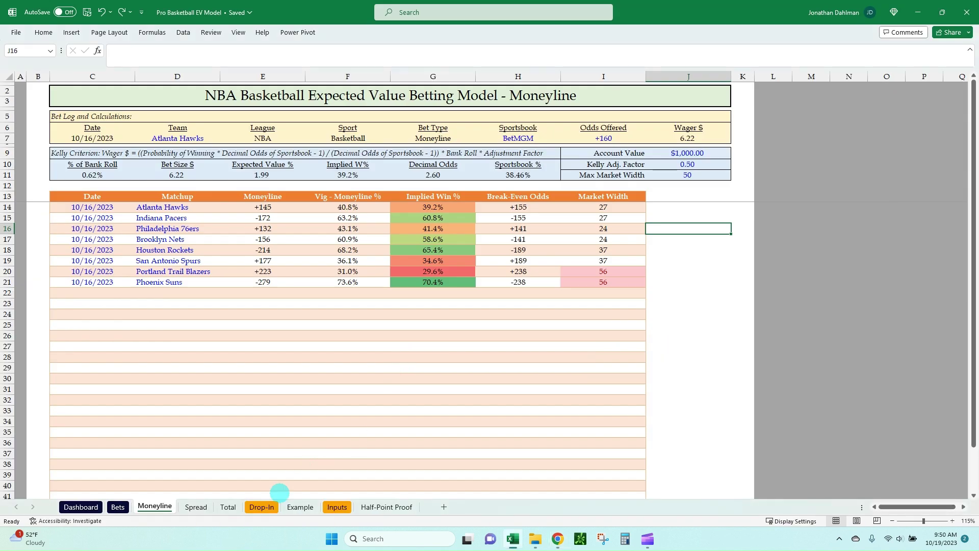
- Paste the Pinnacle odds into Drop-In cell A1 using Match Destination Formatting
left_click(262, 507)
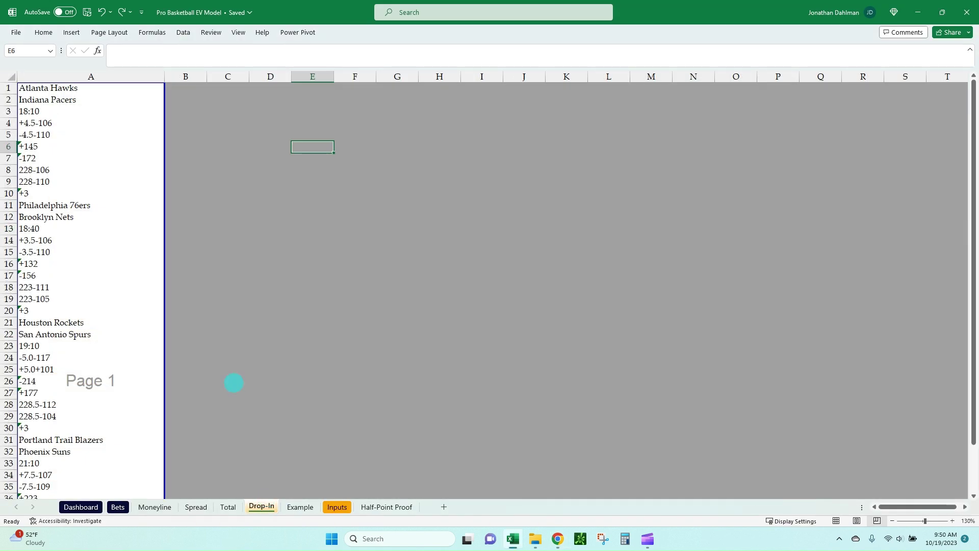
left_click(67, 88)
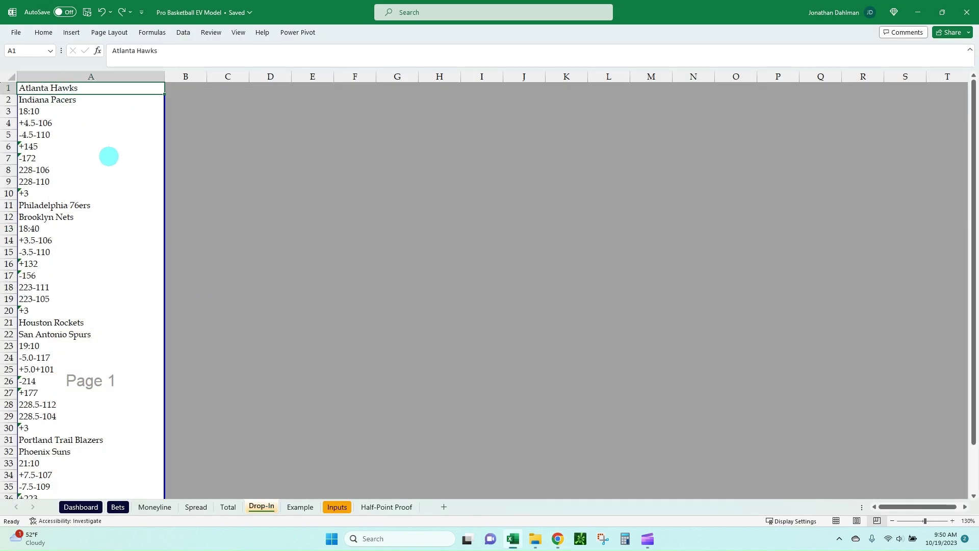
key("ctrl+v")
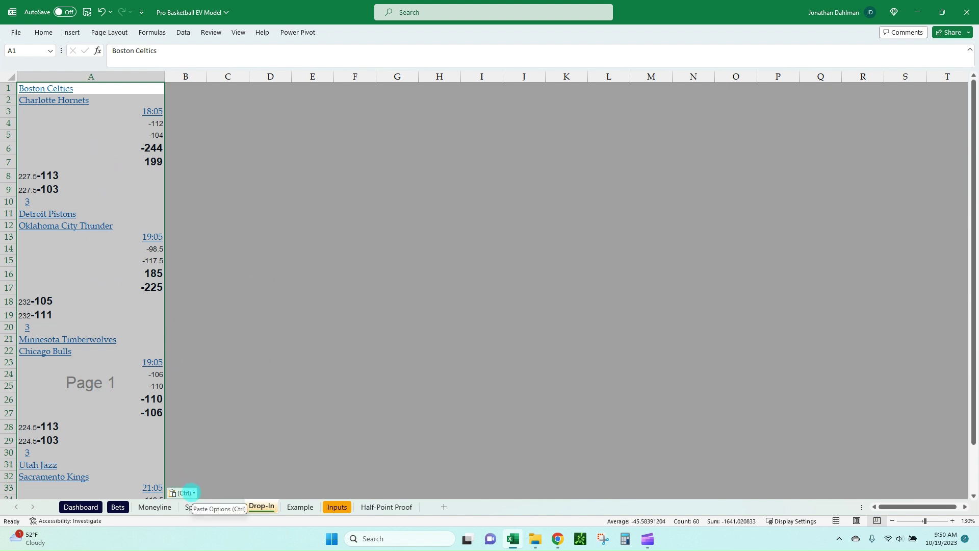
left_click(184, 492)
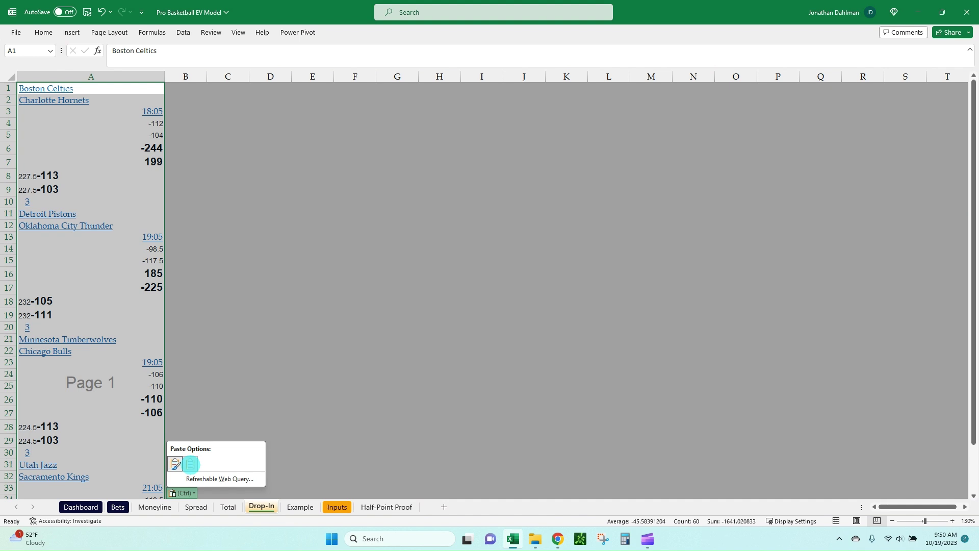
left_click(190, 463)
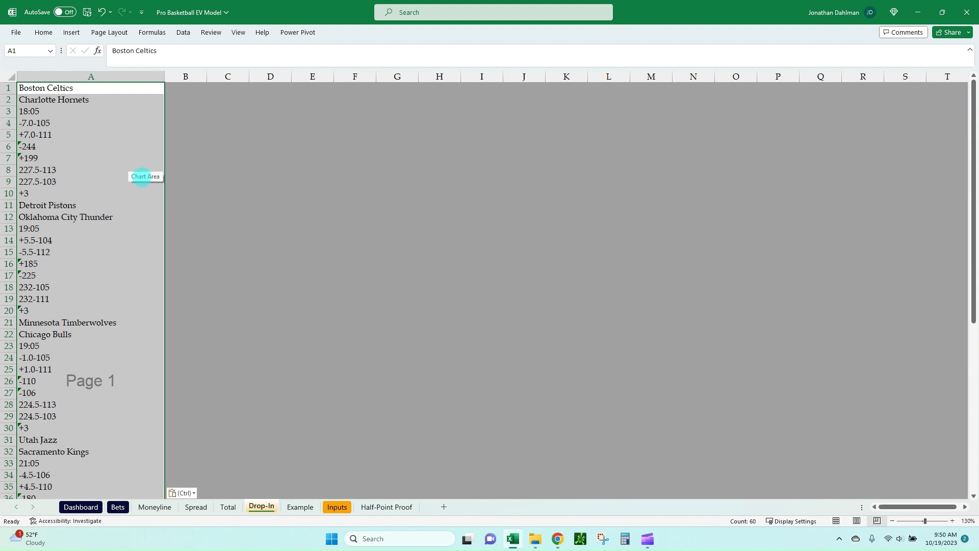
- Apply the Text number format to an empty cell beside the data
left_click(190, 160)
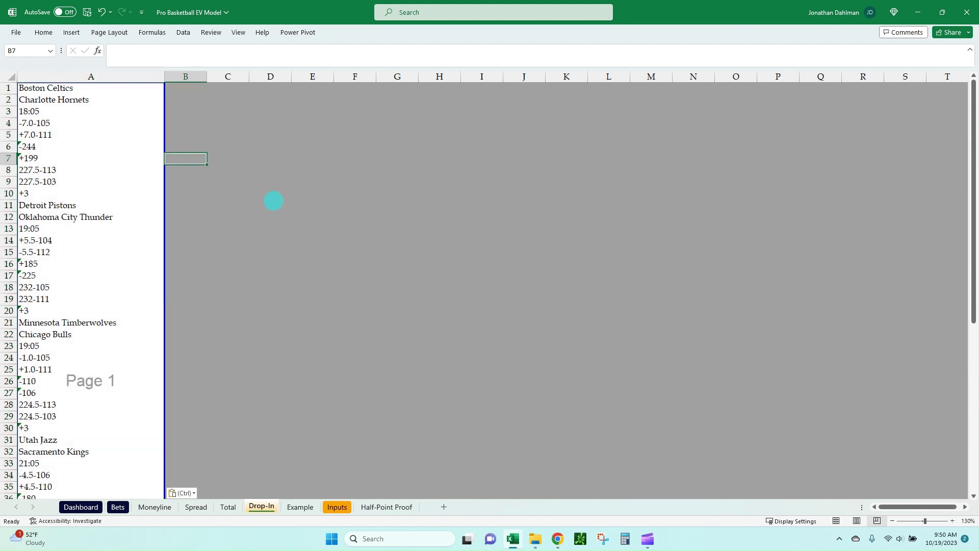
key("ctrl+1")
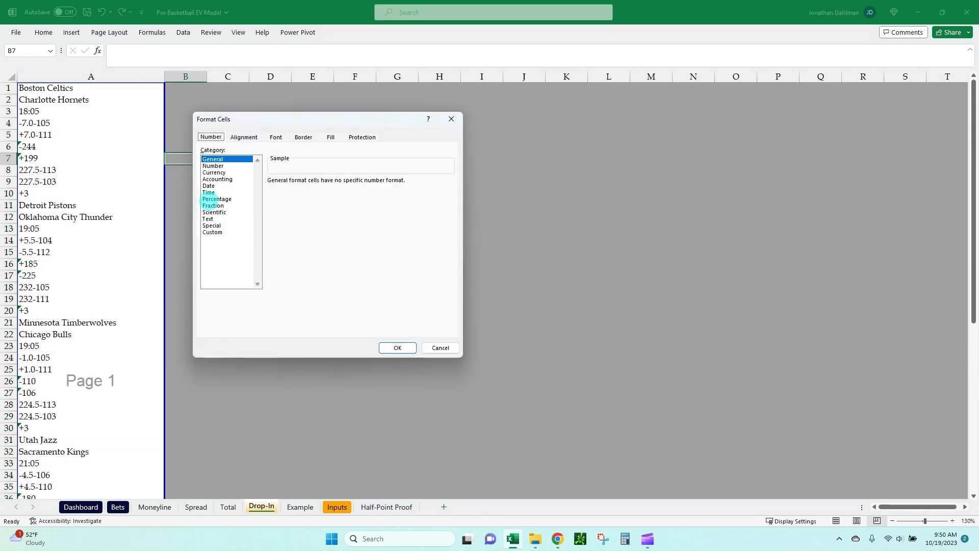
left_click(224, 219)
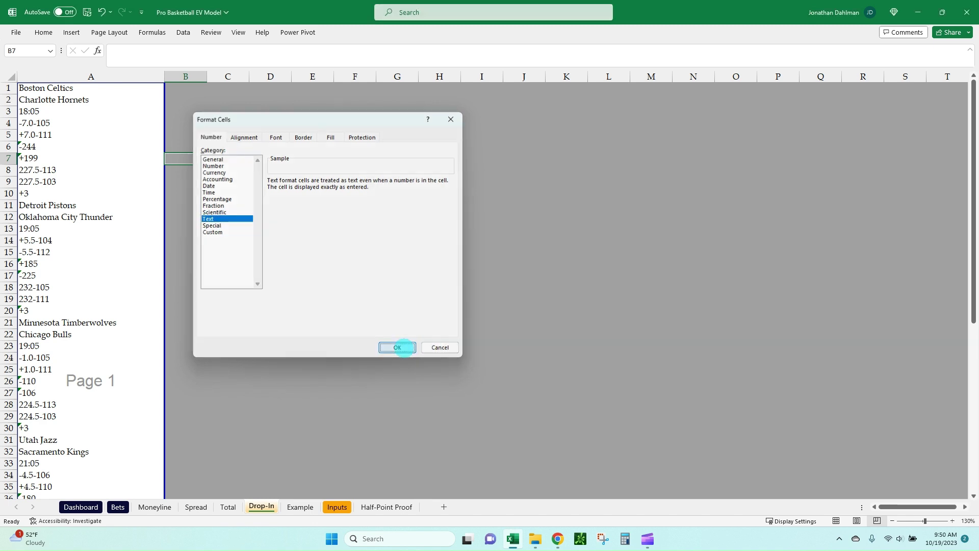
left_click(395, 346)
- Try the Number format on A4's spread odds, then undo back to text -7.0-105
left_click(59, 124)
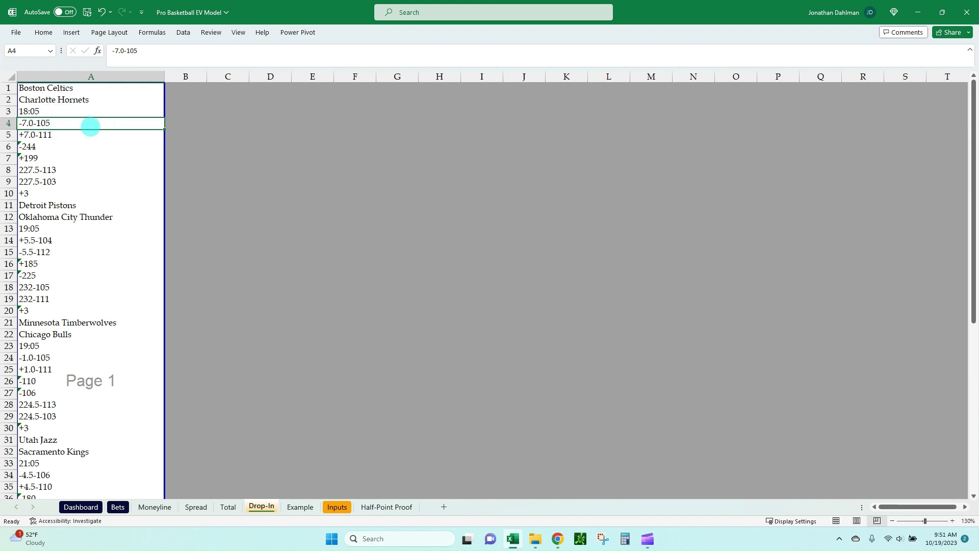
key("ctrl+1")
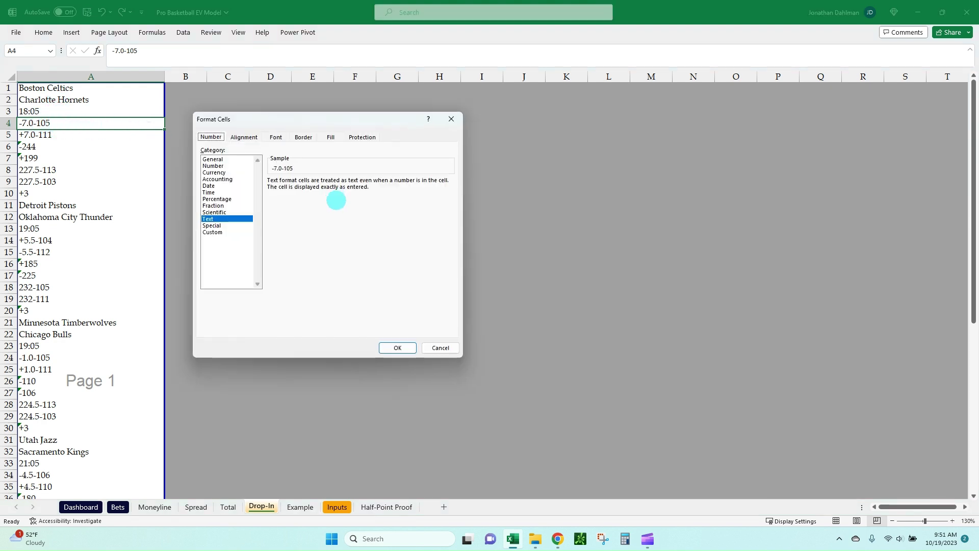
left_click(214, 167)
left_click(397, 347)
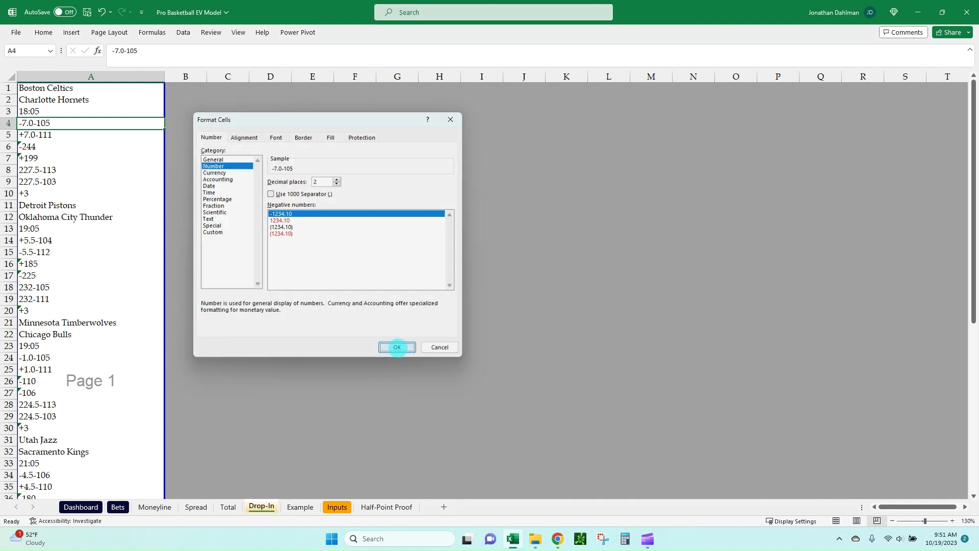
key("F2")
key("Return")
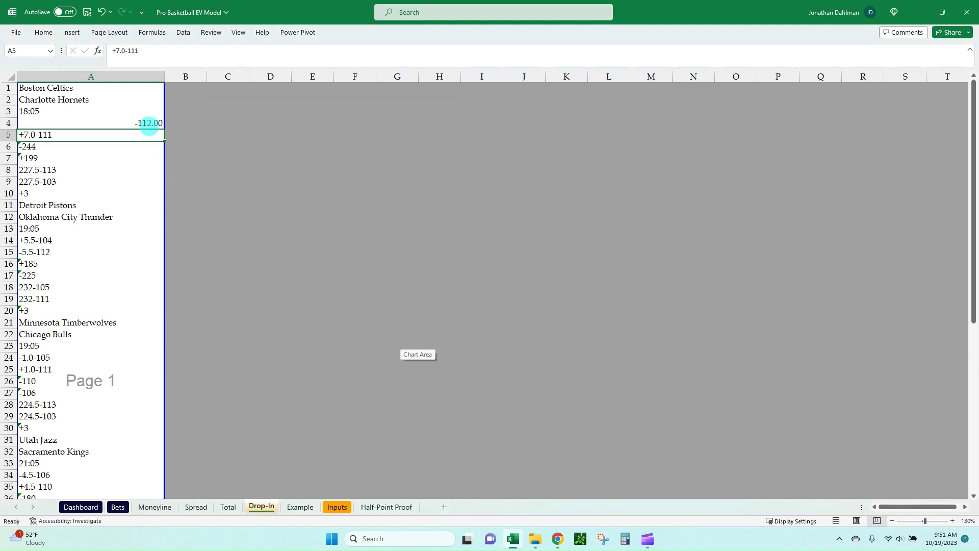
left_click(149, 125)
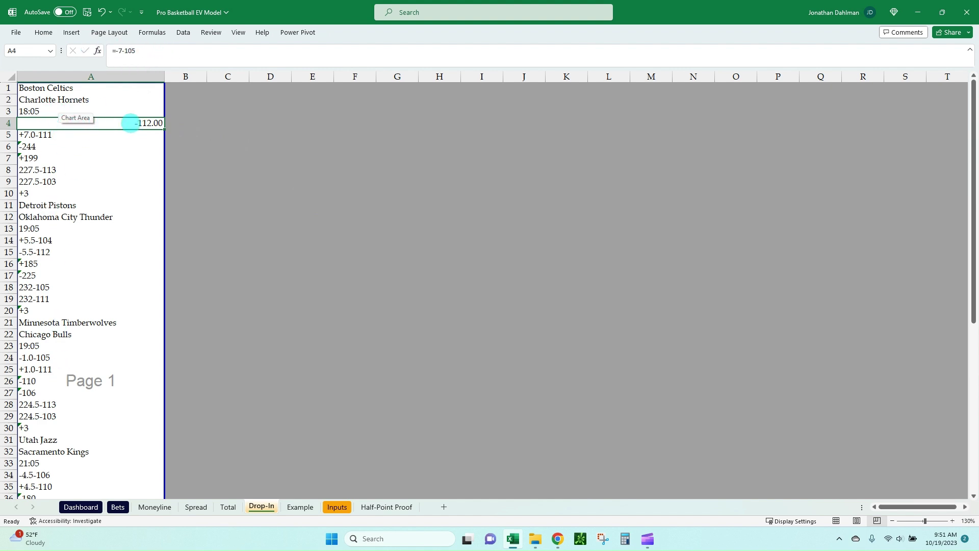
key("ctrl+z")
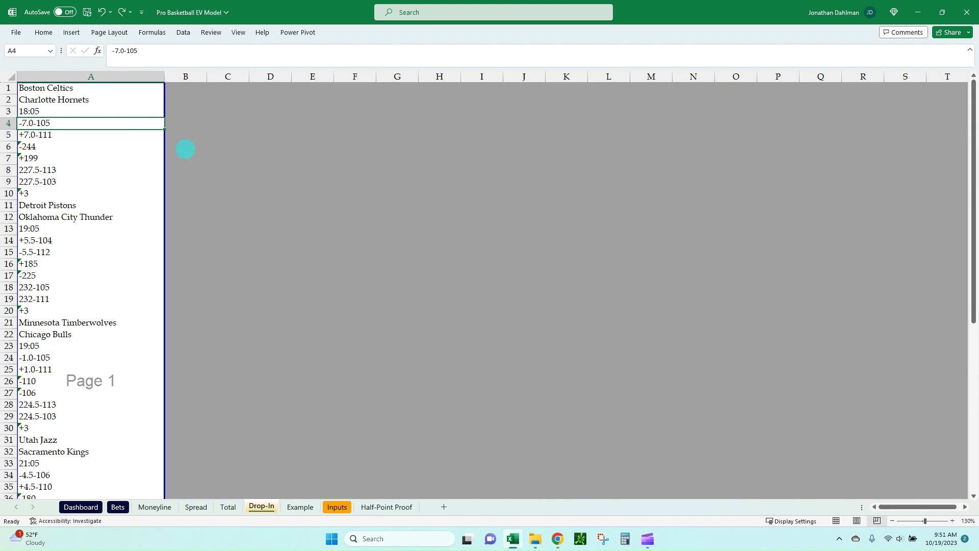
- Inspect the spread entries in A4 and A5 and scroll column A back to row 1
left_click(201, 124)
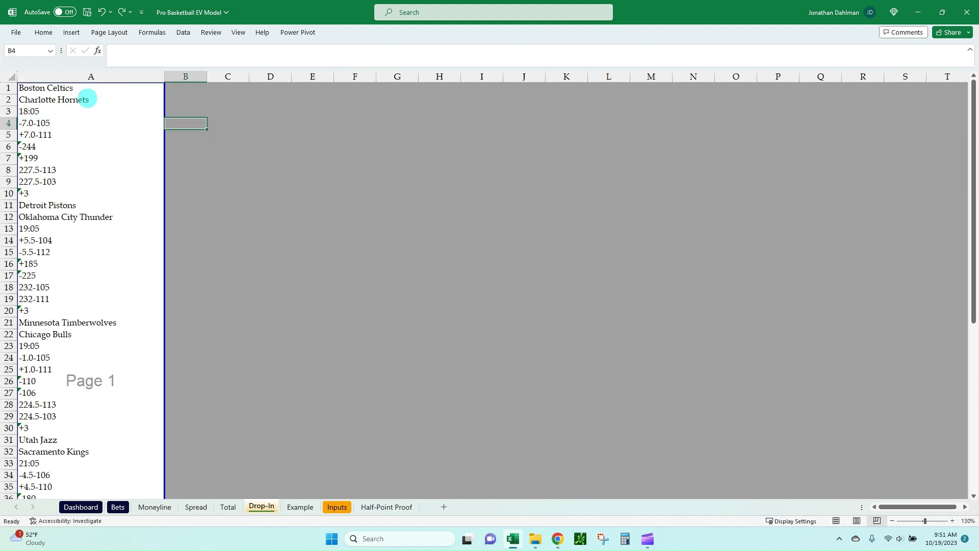
left_click(66, 123)
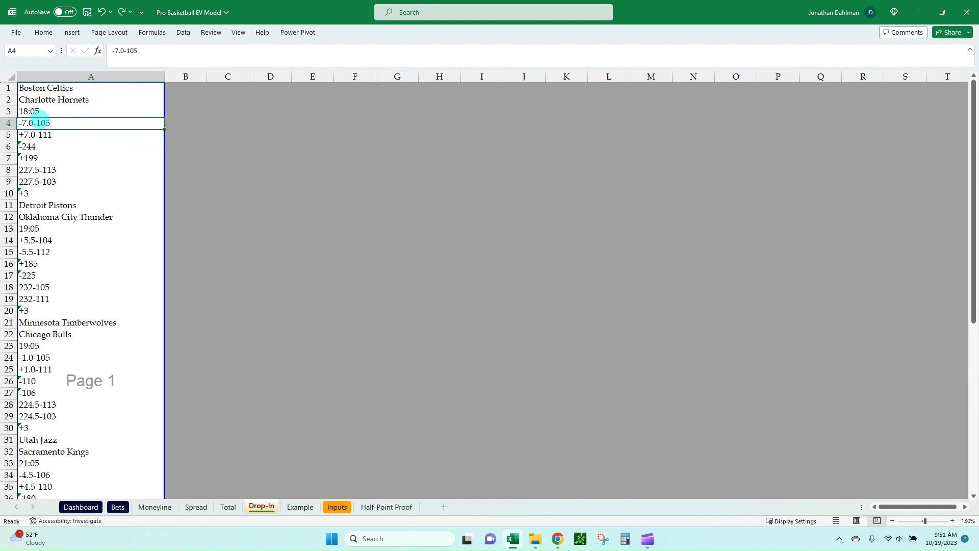
left_click(68, 135)
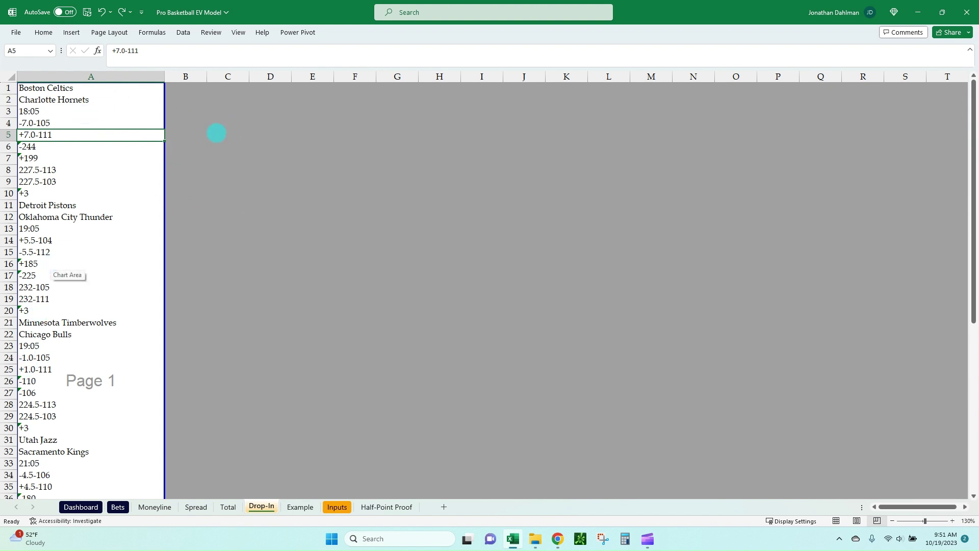
left_click(213, 133)
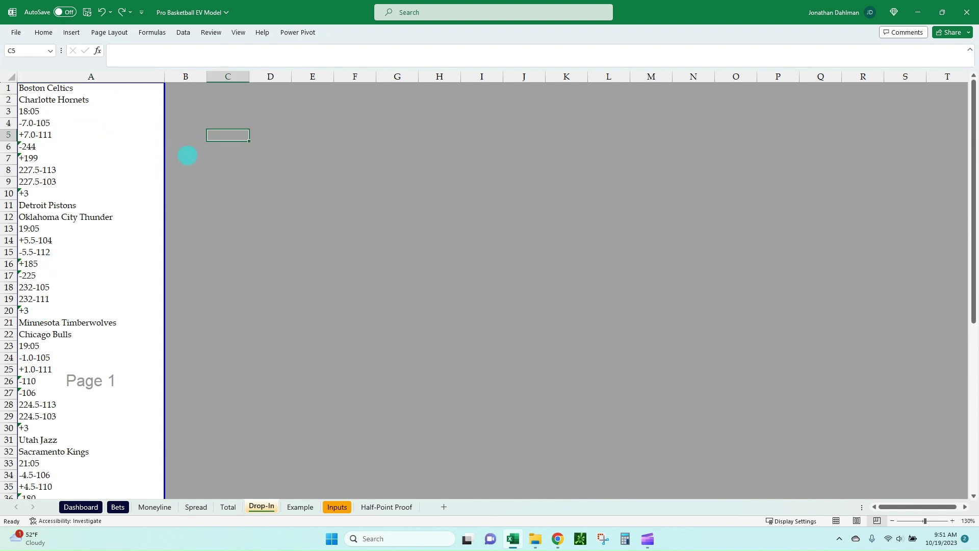
left_click(196, 121)
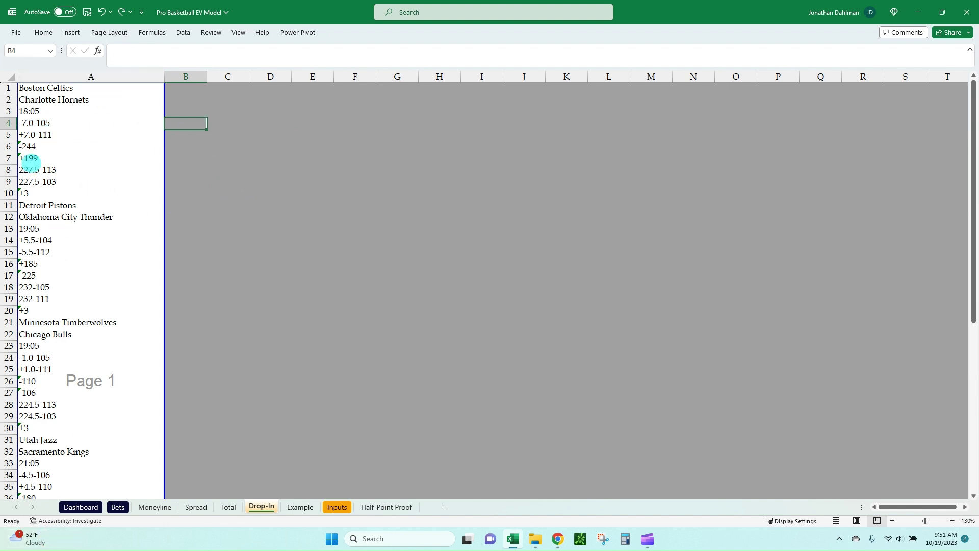
scroll(67, 306, "down", 7)
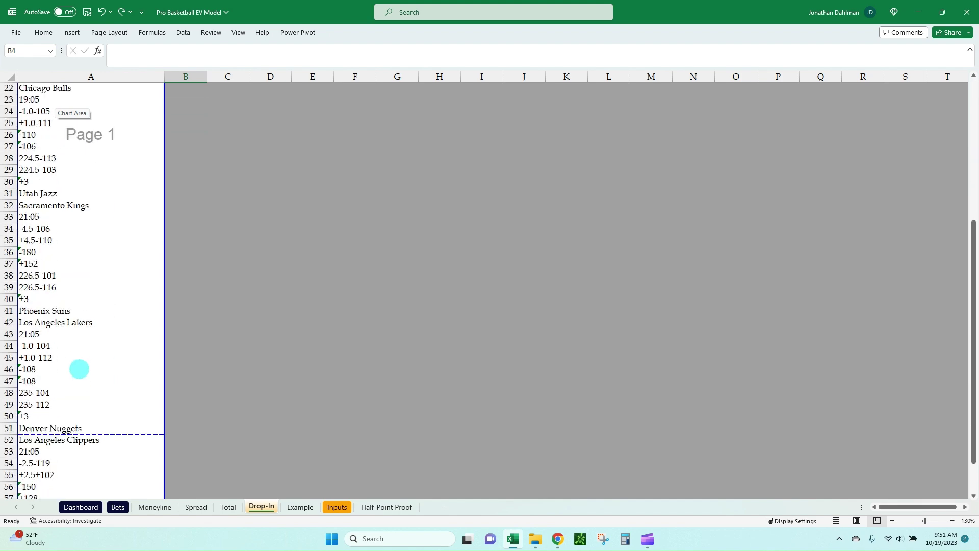
scroll(79, 369, "down", 5)
scroll(79, 368, "up", 12)
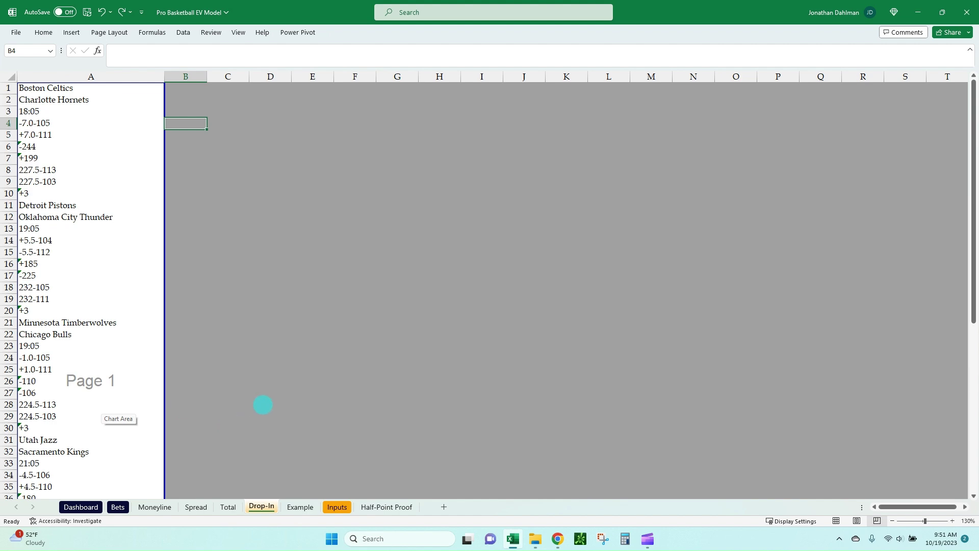
- Clear the old dates and matchups in Moneyline rows 14–21 and check E14's lookup
left_click(154, 506)
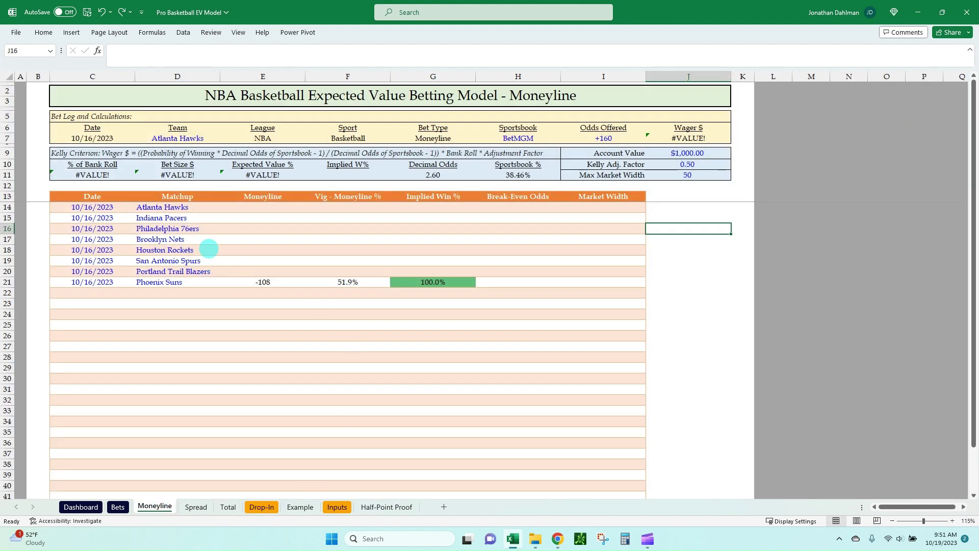
left_click_drag(92, 206, 164, 278)
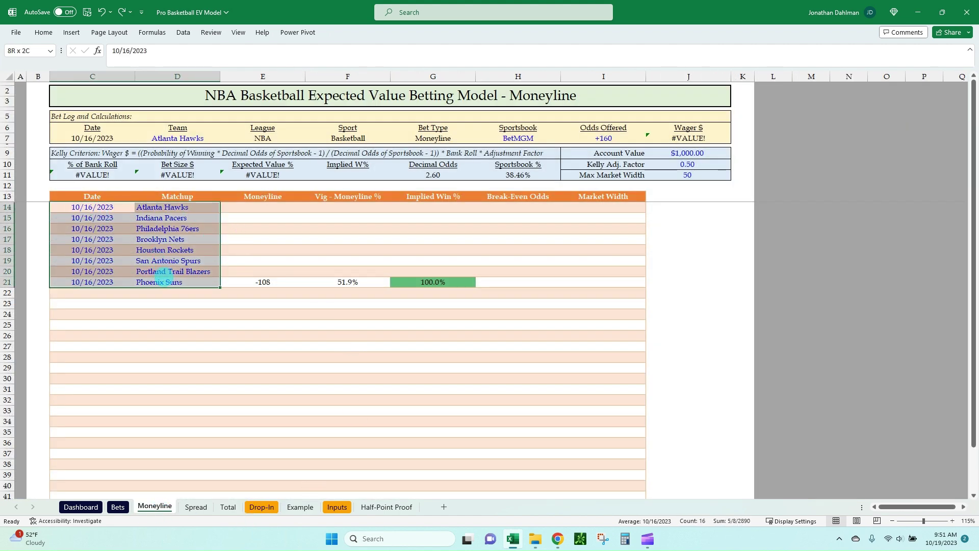
key("Delete")
key("Up")
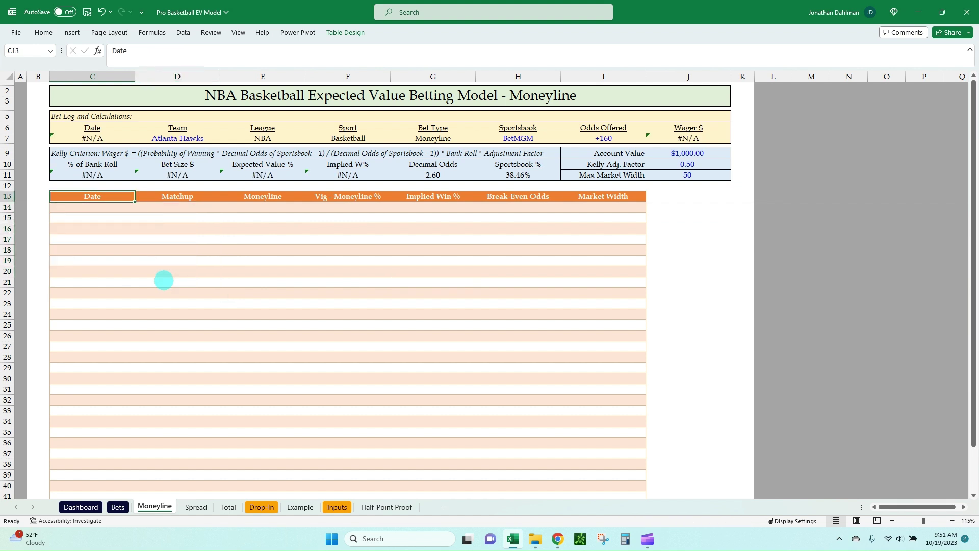
key("Down")
key("Right")
key("Right")
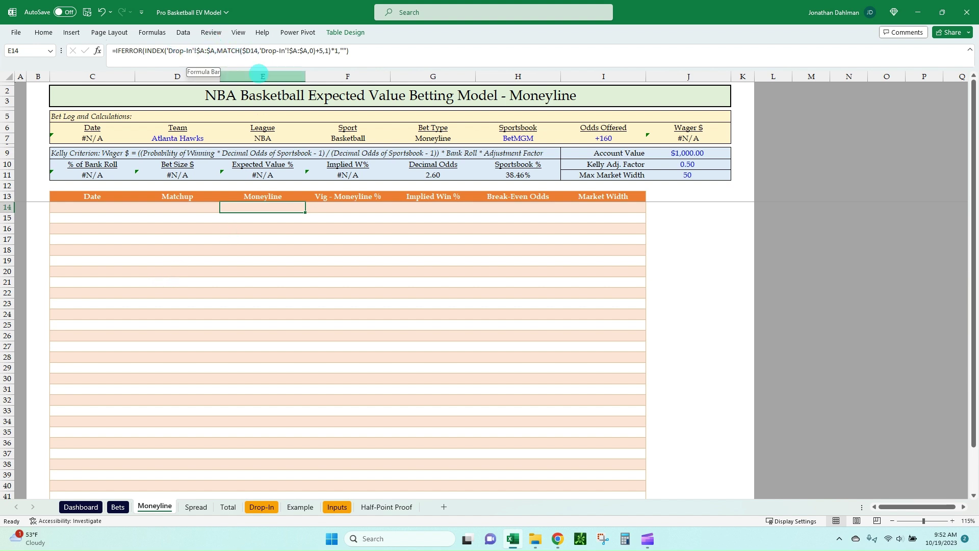
left_click_drag(176, 208, 177, 272)
left_click(252, 210)
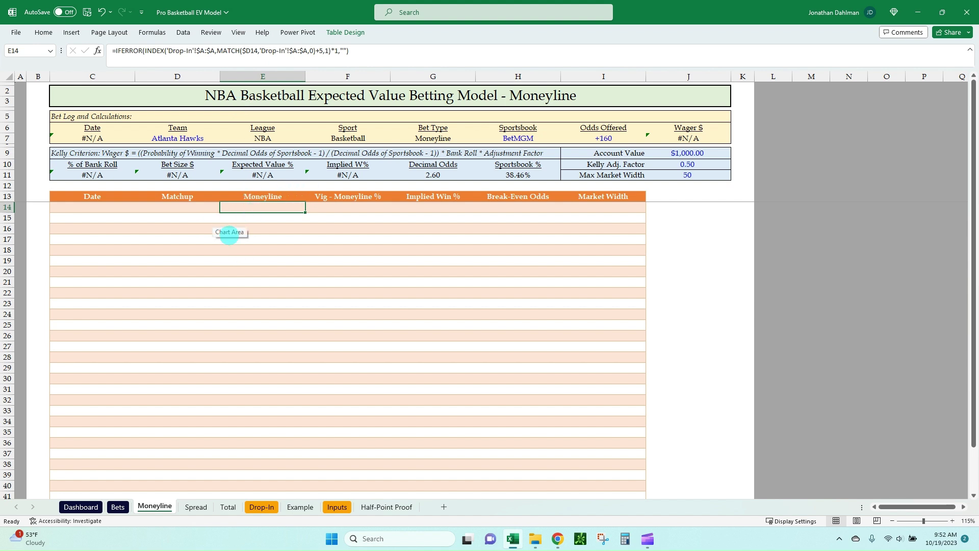
left_click(166, 206)
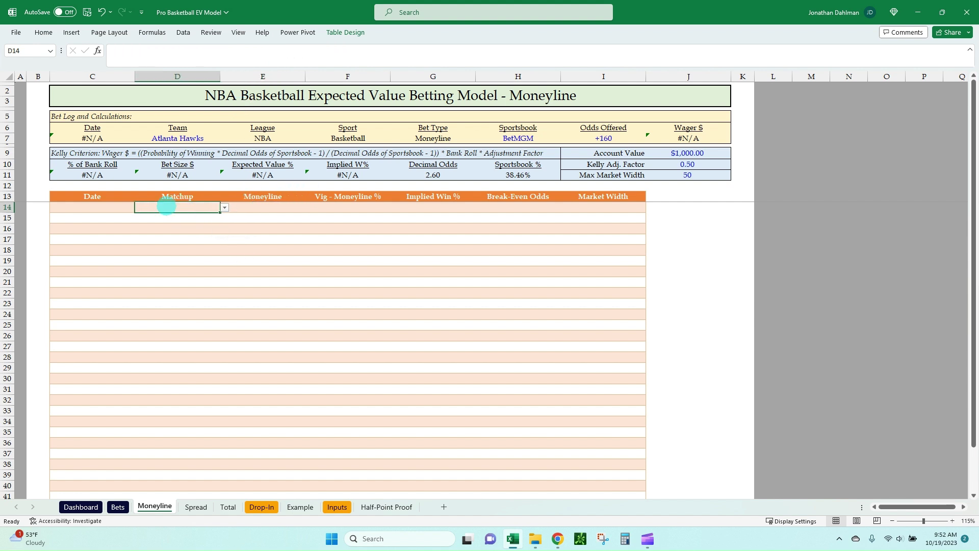
- Enter Celtics, Hornets, Timberwolves, Bulls, Pistons and Thunder as matchups in D14–D19
key("alt+Down")
key("Down")
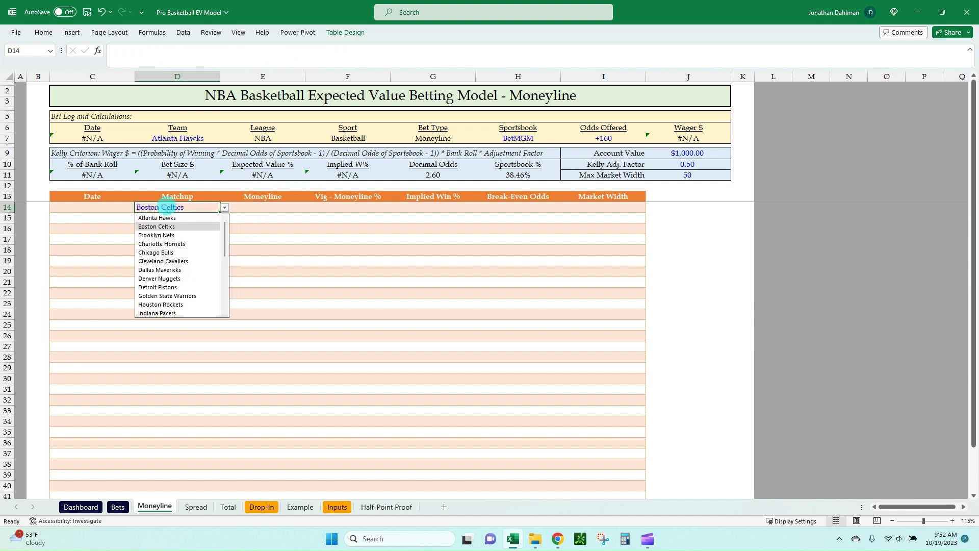
key("Return")
key("alt+Down")
key("Down")
key("Down")
key("Down")
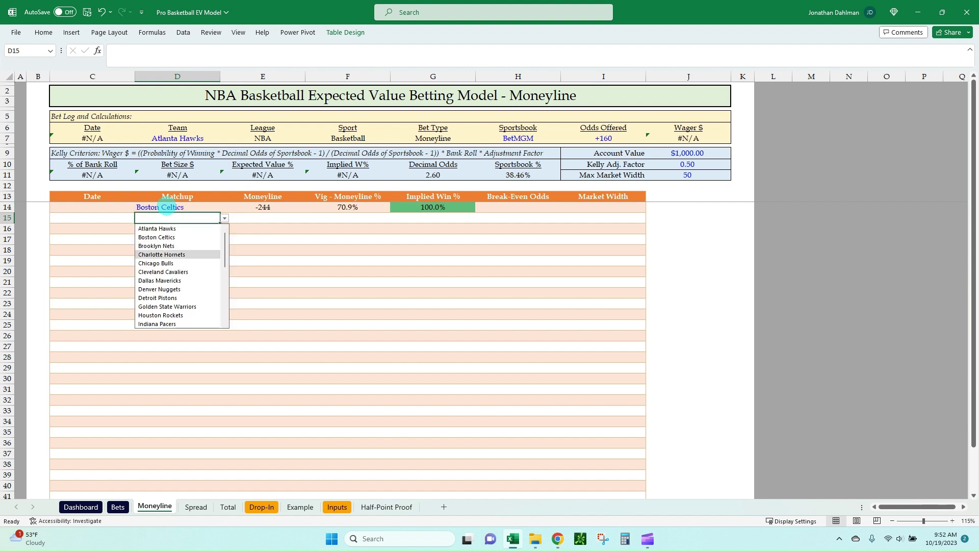
key("Return")
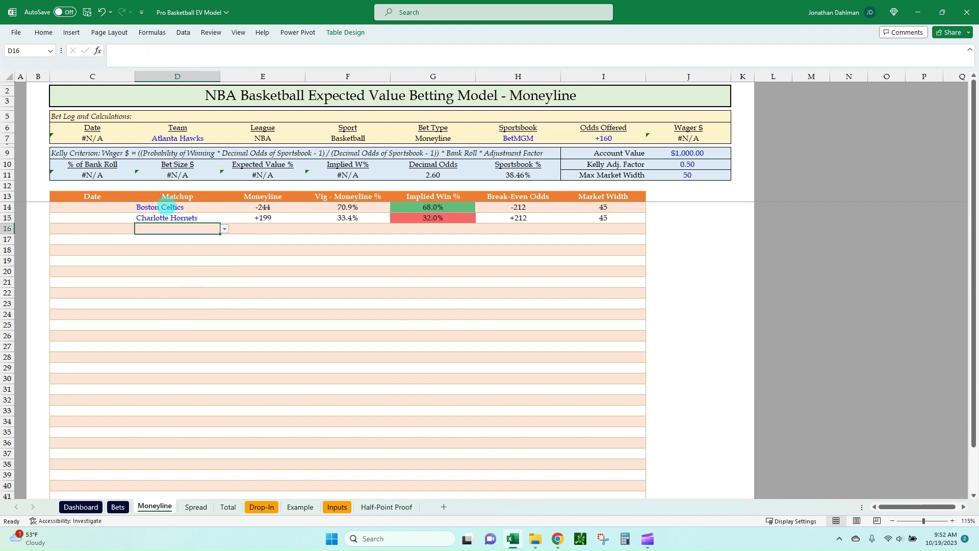
key("alt+Down")
key("Down")
key("Down")
key("Down")
key("Down")
key("Down")
key("Down")
key("Down")
key("Down")
key("Down")
key("Down")
key("Down")
key("Down")
key("Down")
key("Down")
key("Down")
key("Down")
key("Down")
key("Down")
key("Down")
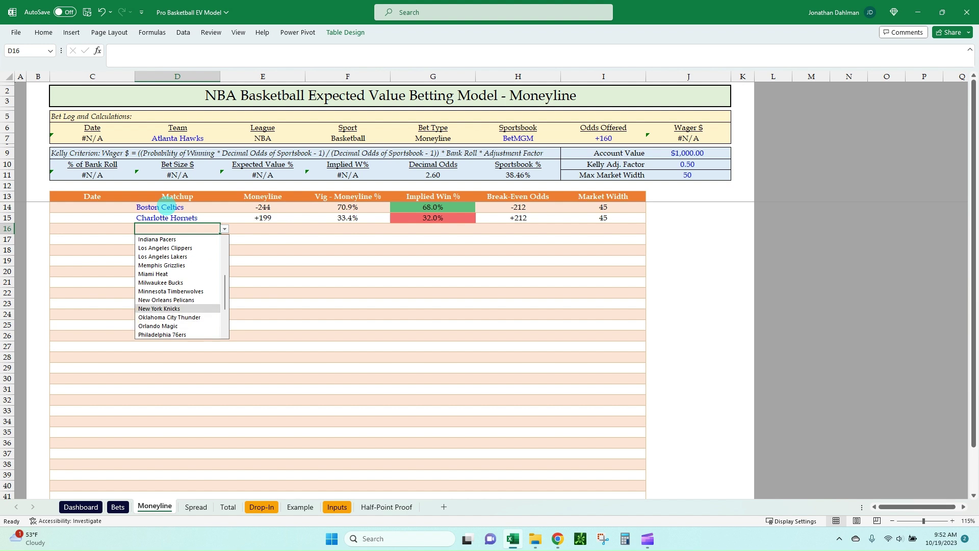
key("Up")
key("Up")
key("Return")
key("alt+Down")
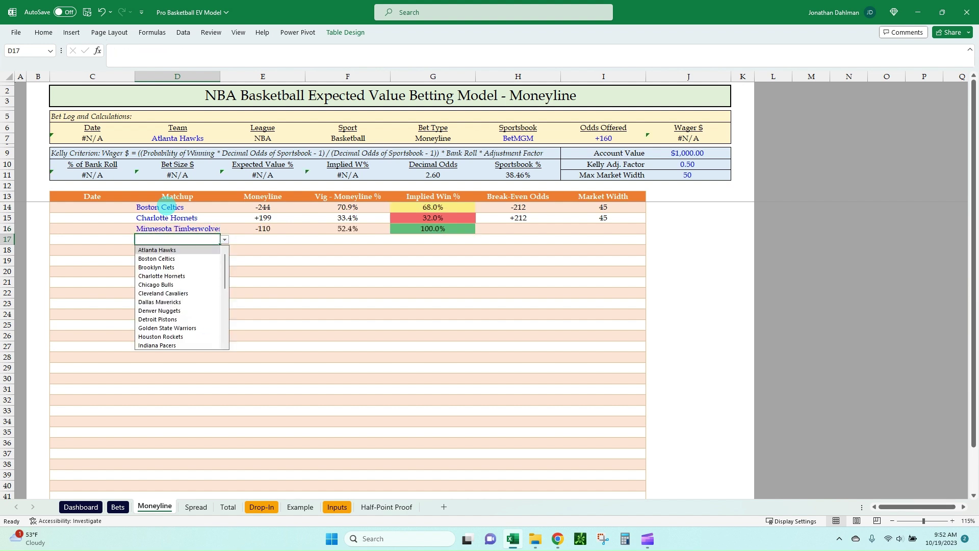
key("Down")
key("Down")
key("Down")
key("Down")
key("Return")
key("alt+Down")
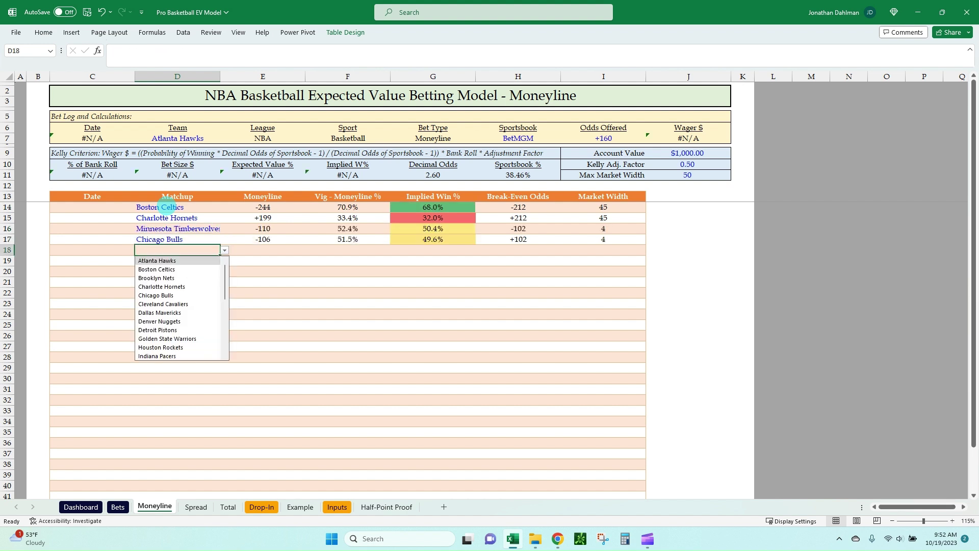
key("Down")
key("Down")
key("Down")
key("Down")
key("Down")
key("Down")
key("Down")
key("Down")
key("Return")
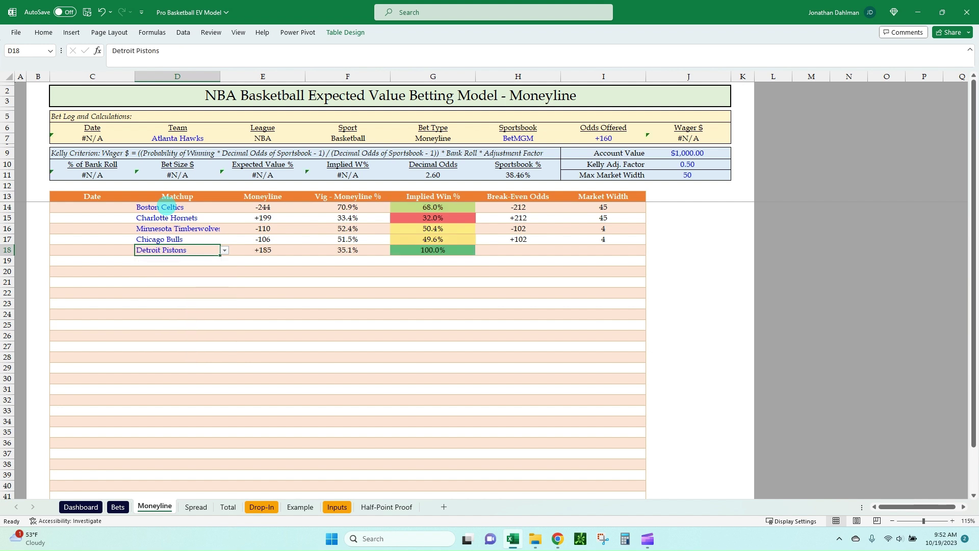
key("alt+Down")
key("Down")
key("Down")
key("Down")
key("Down")
key("Down")
key("Down")
key("Down")
key("Down")
key("Down")
key("Down")
key("Down")
key("Down")
key("Down")
key("Down")
key("Down")
key("Down")
key("Down")
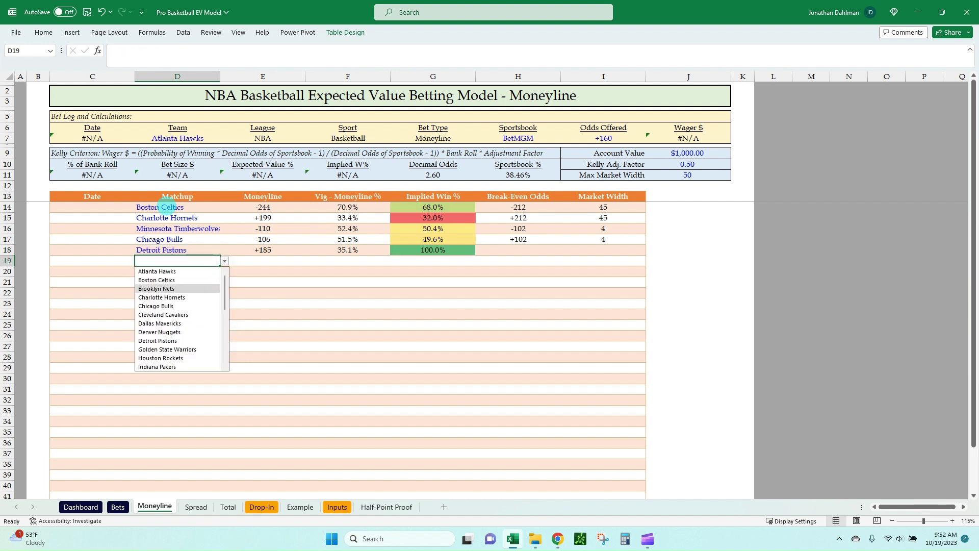
key("Down")
key("Down")
key("Down")
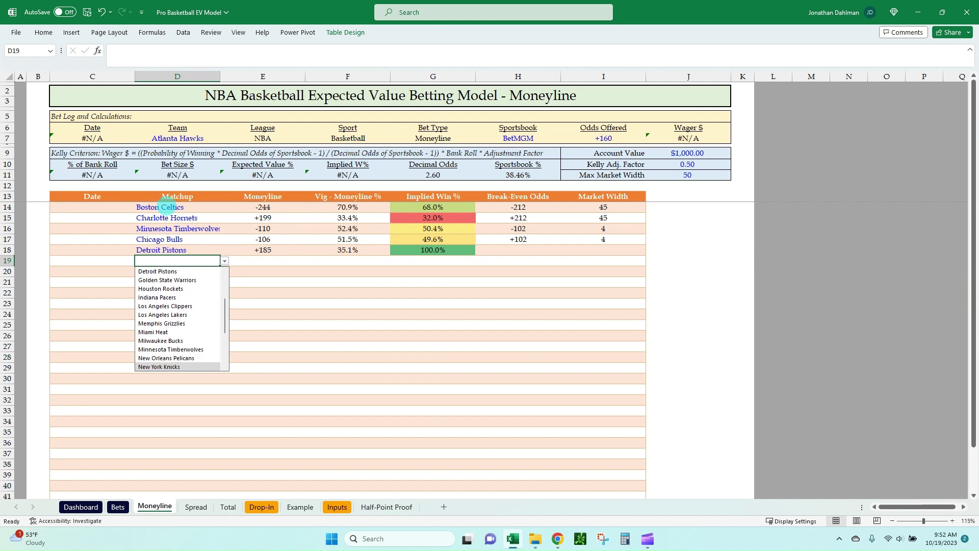
key("Return")
key("Return")
- Enter Suns, Lakers, Nuggets, Clippers, Jazz and Kings as matchups in D20–D25
key("alt+Down")
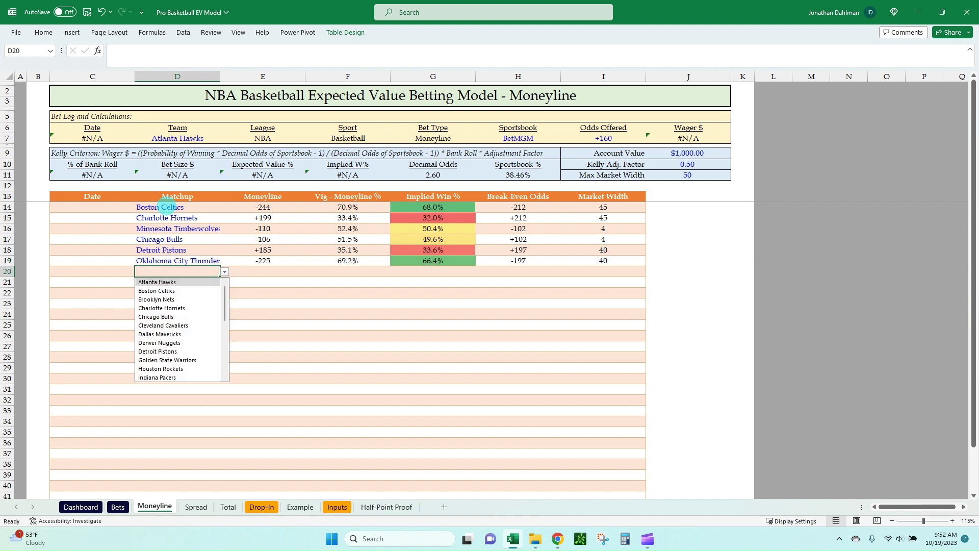
key("Down")
key("Down")
key("Down")
key("Down")
key("Down")
key("Down")
key("Down")
key("Down")
key("Down")
key("Down")
key("Down")
key("Down")
key("Down")
key("Down")
key("Down")
key("Down")
key("Down")
key("Down")
key("Down")
key("Down")
key("Down")
key("Down")
key("Down")
key("Down")
key("Down")
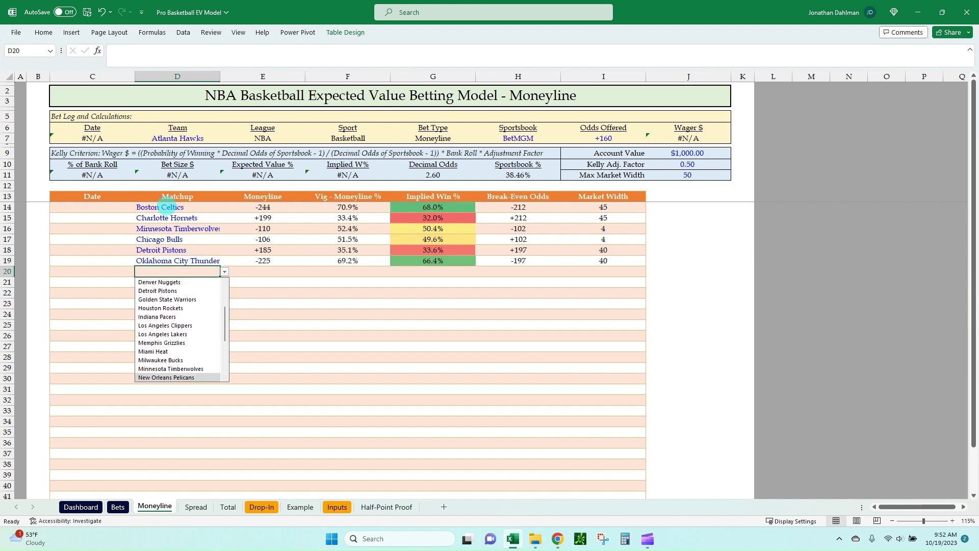
key("Up")
key("Up")
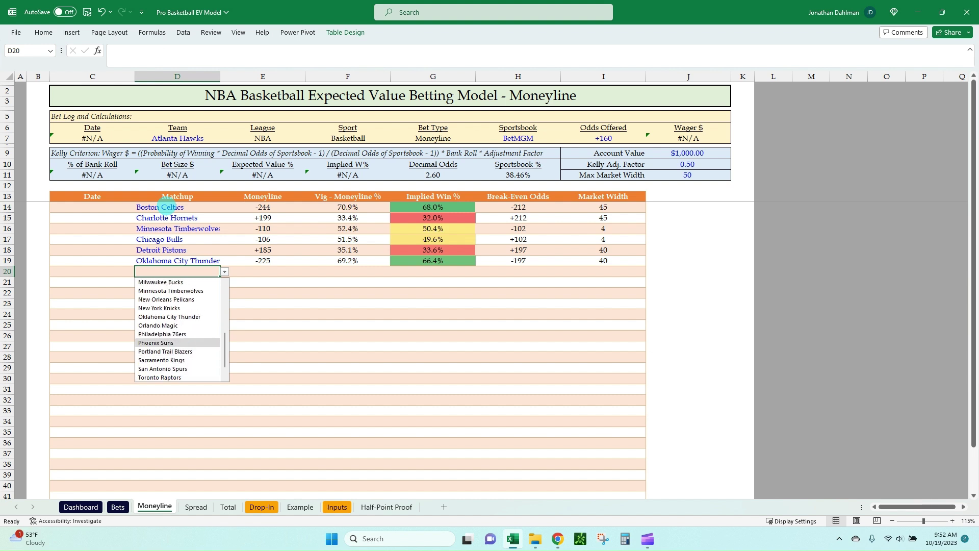
key("Return")
key("Return")
key("alt+Down")
key("Down")
key("Down")
key("Down")
key("Down")
key("Down")
key("Down")
key("Down")
key("Down")
key("Down")
key("Down")
key("Down")
key("Down")
key("Down")
key("Down")
key("Down")
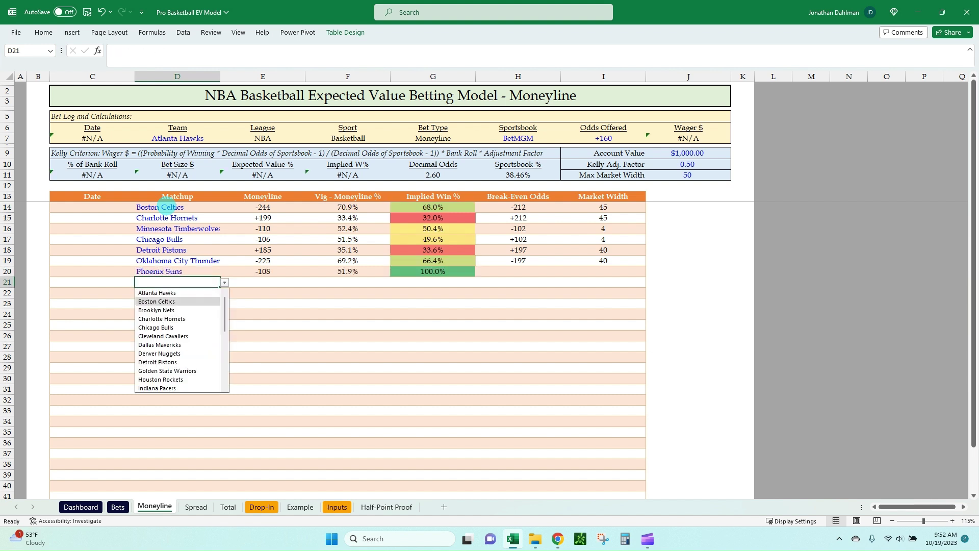
key("Up")
key("Up")
key("Return")
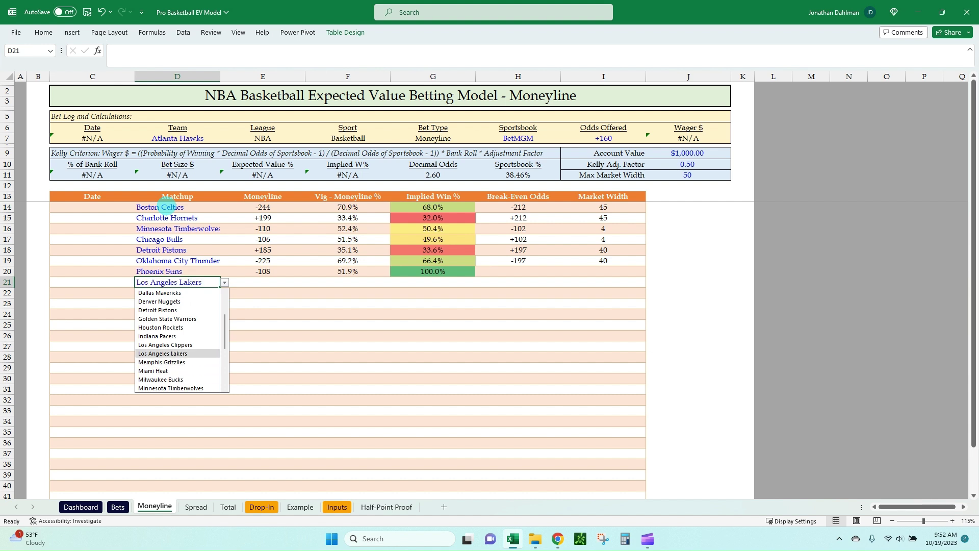
key("Return")
key("alt+Down")
key("Down")
key("Down")
key("Down")
key("Down")
key("Down")
key("Down")
key("Down")
key("Down")
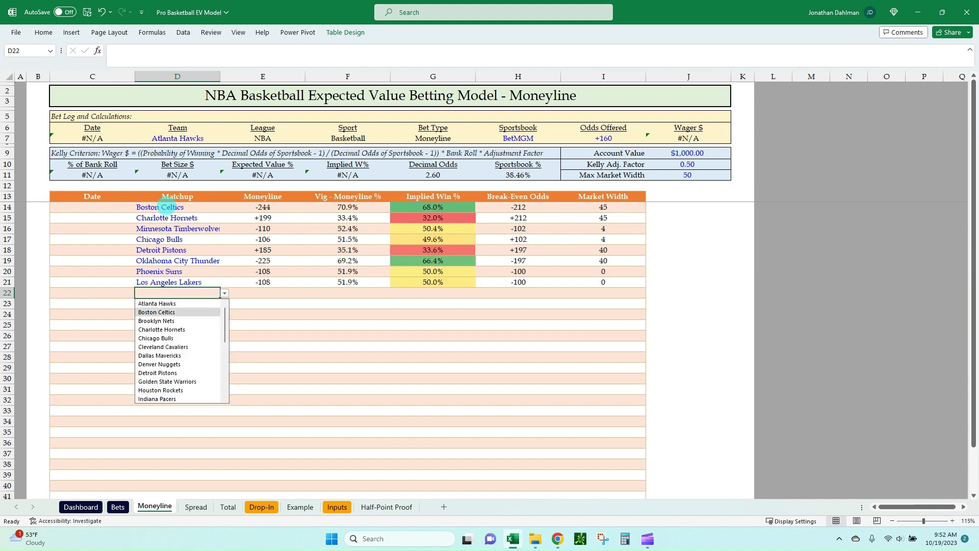
key("Up")
key("Return")
key("Return")
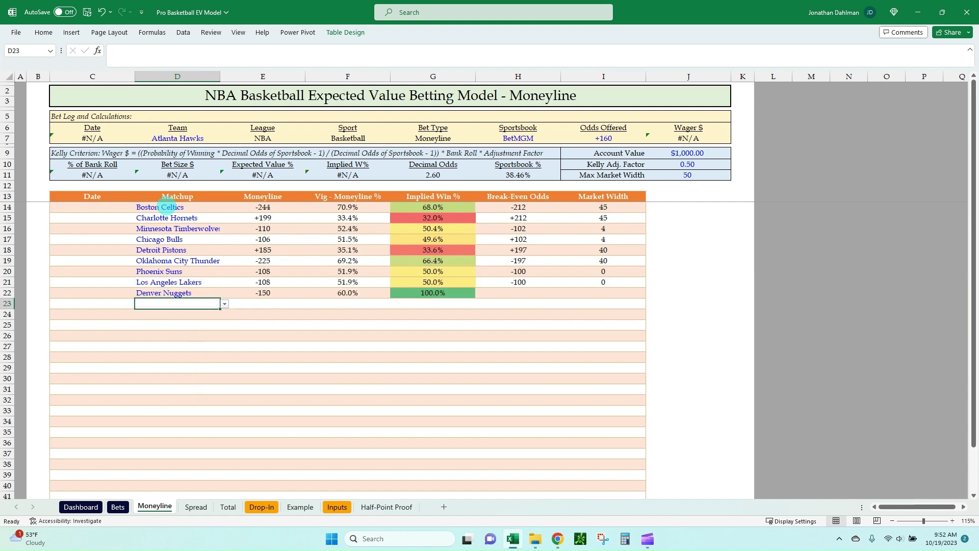
key("alt+Down")
key("Down")
key("Down")
key("Down")
key("Down")
key("Down")
key("Down")
key("Down")
key("Down")
key("Down")
key("Down")
key("Down")
key("Down")
key("Down")
key("Down")
key("Down")
key("Down")
key("Down")
key("Down")
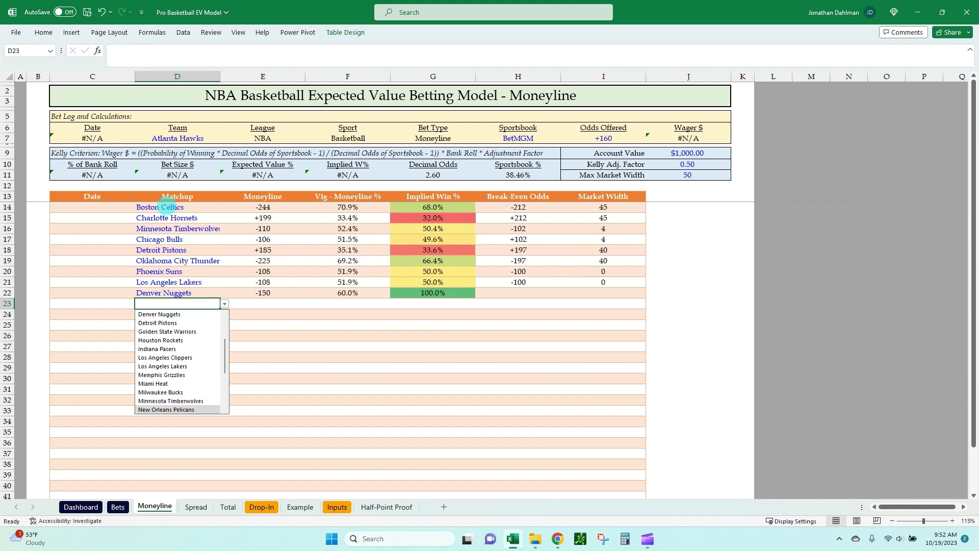
key("Up")
key("Up")
key("Up")
key("Up")
key("Up")
key("Up")
key("Return")
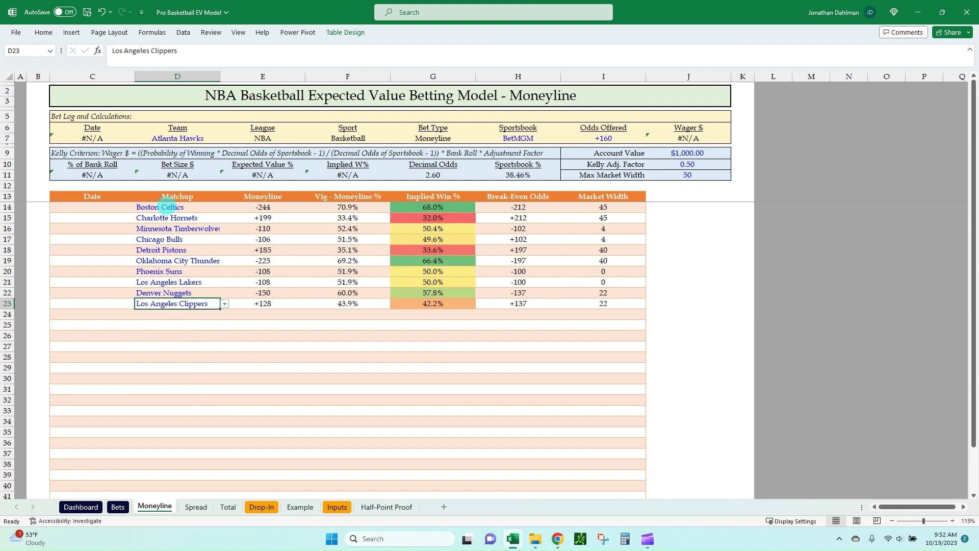
key("Return")
key("alt+Down")
key("End")
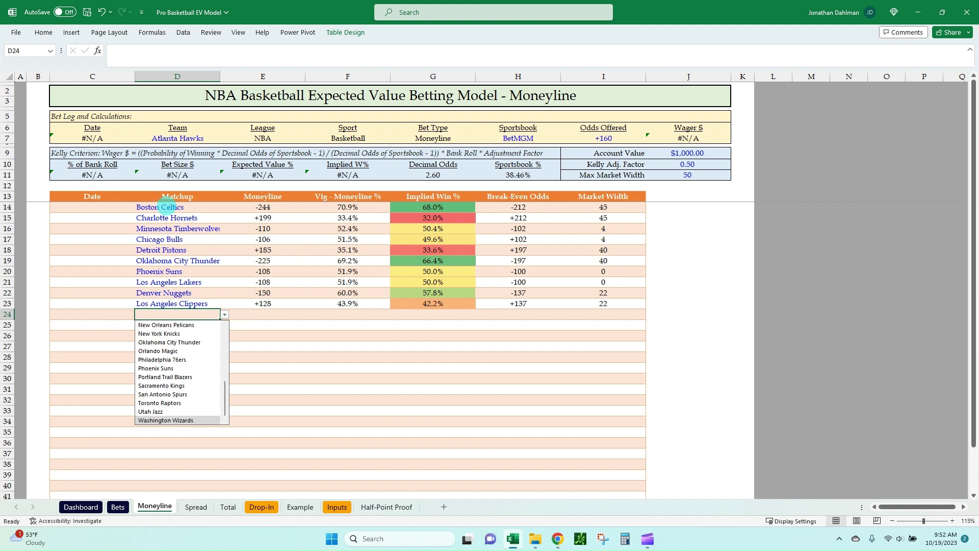
key("Up")
key("Return")
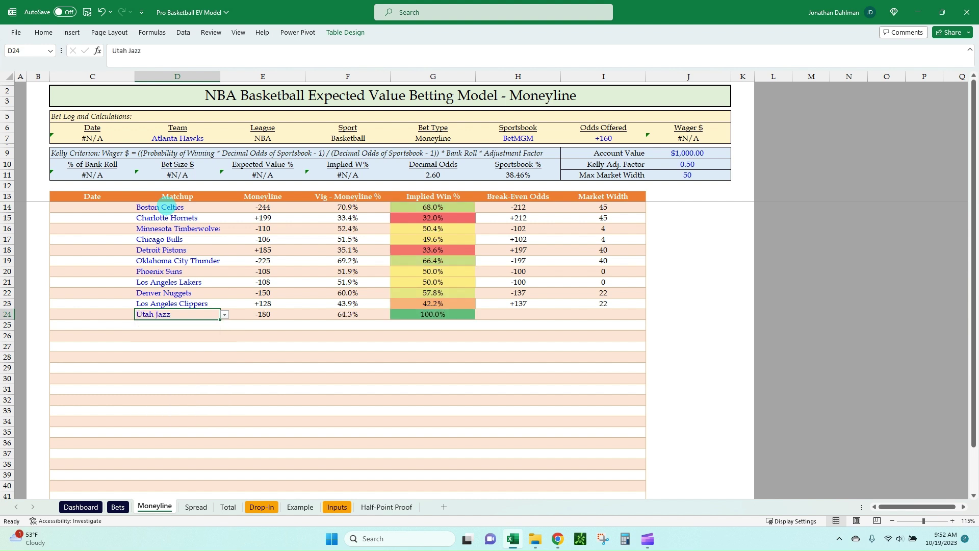
key("Return")
key("alt+Down")
key("End")
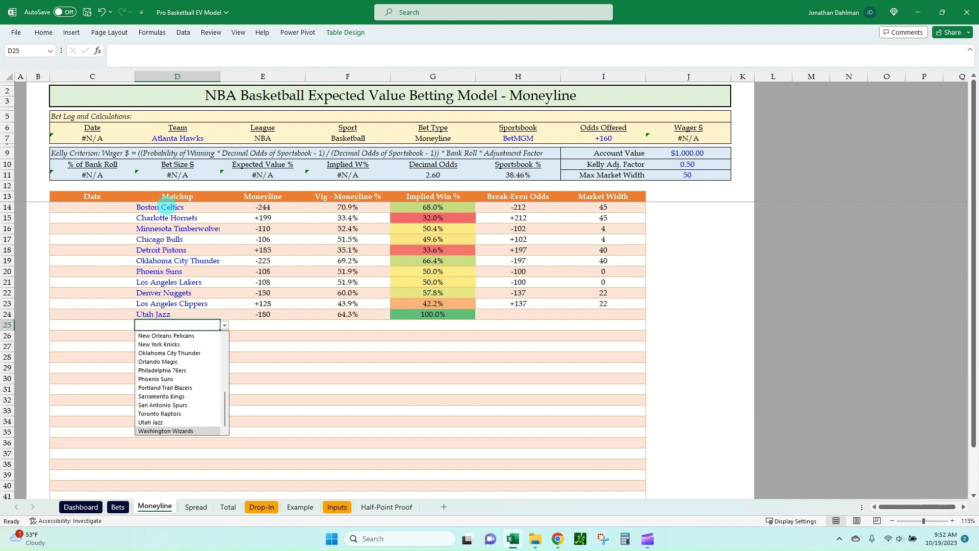
key("Up")
key("Up")
key("Up")
- Enter 10/19/2023 in C14, fill it down C14:C25, then step through the moneylines
key("Up")
key("Return")
key("Left")
key("Up")
key("ctrl+Up")
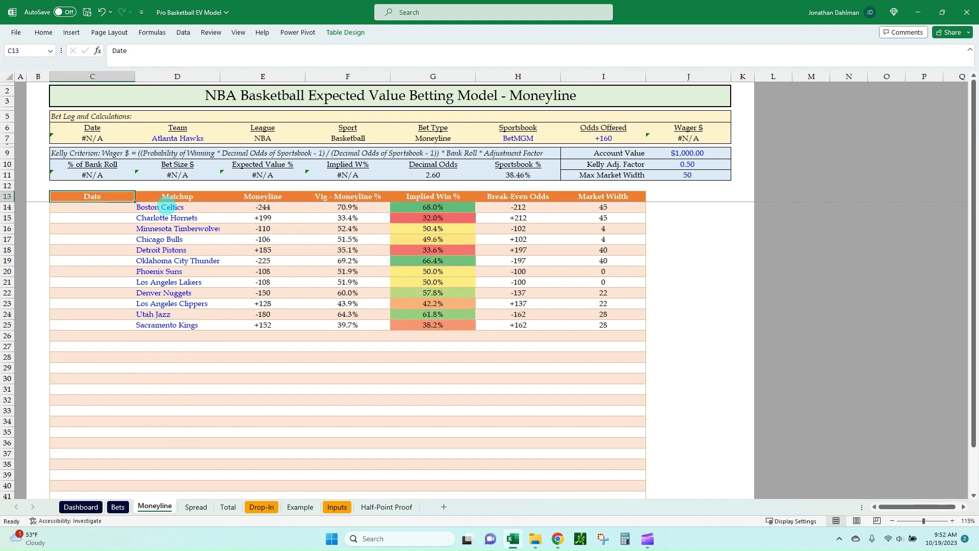
key("Down")
key("ctrl+semicolon")
key("Return")
key("Right")
key("ctrl+Down")
key("Left")
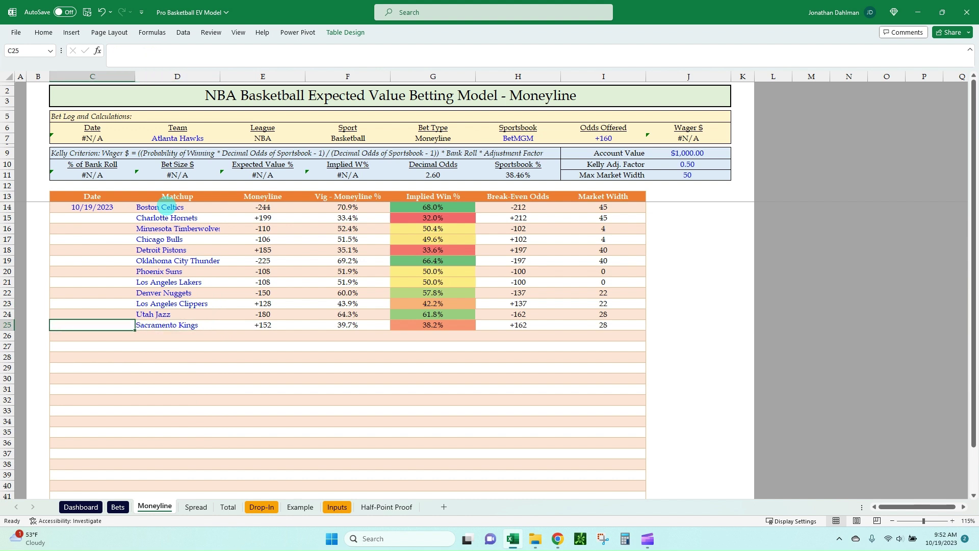
key("ctrl+shift+Up")
key("ctrl+d")
key("Right")
key("Up")
key("ctrl+Up")
key("Right")
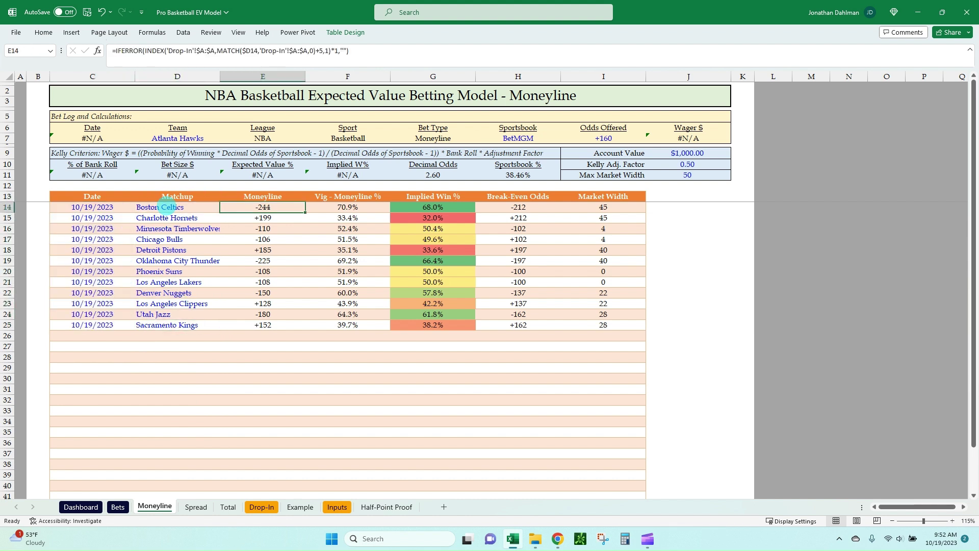
key("Down")
key("Down")
key("Down")
key("Down")
key("Down")
key("Down")
key("Down")
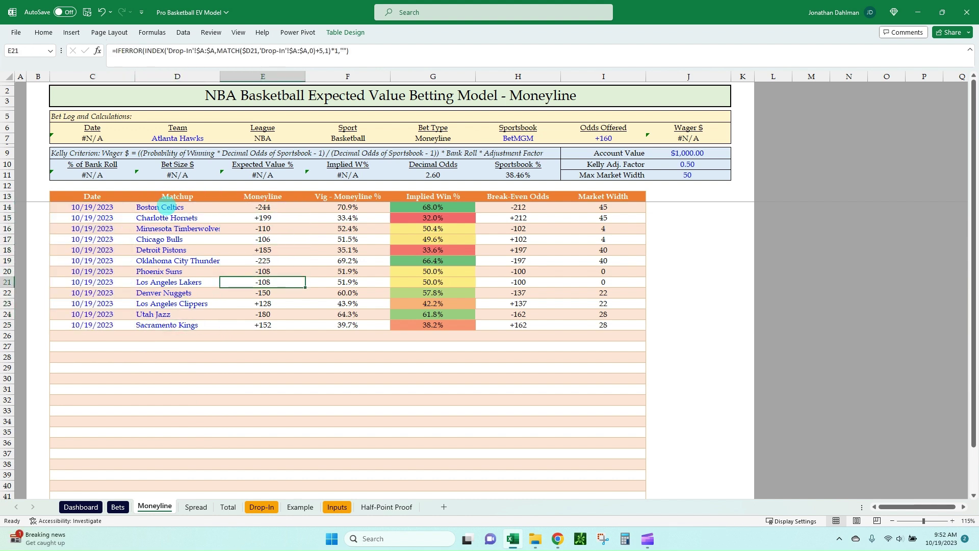
left_click(195, 506)
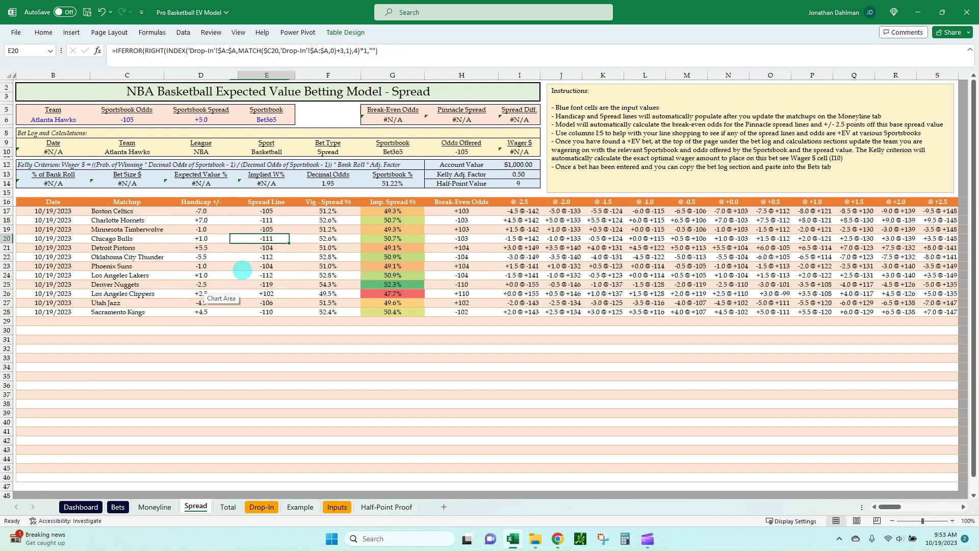
left_click(228, 507)
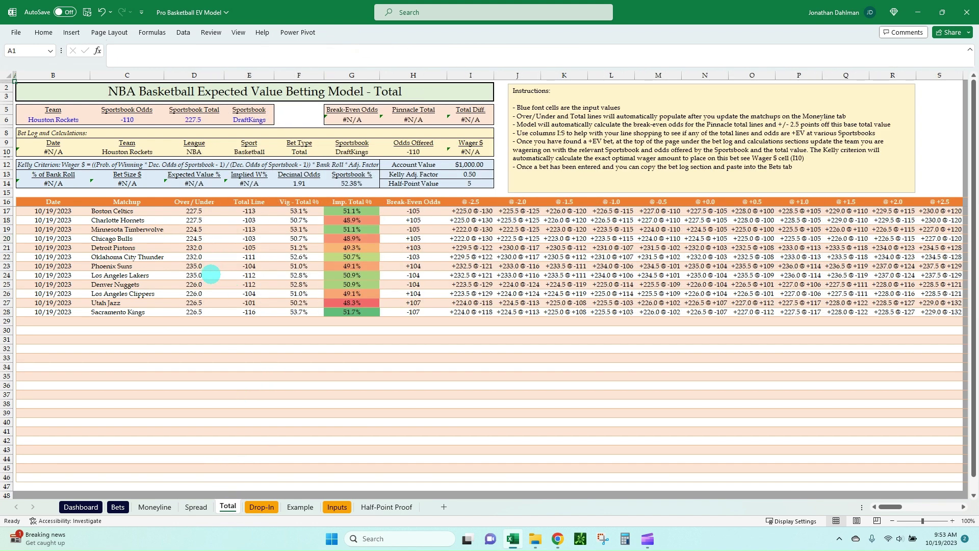
left_click(153, 507)
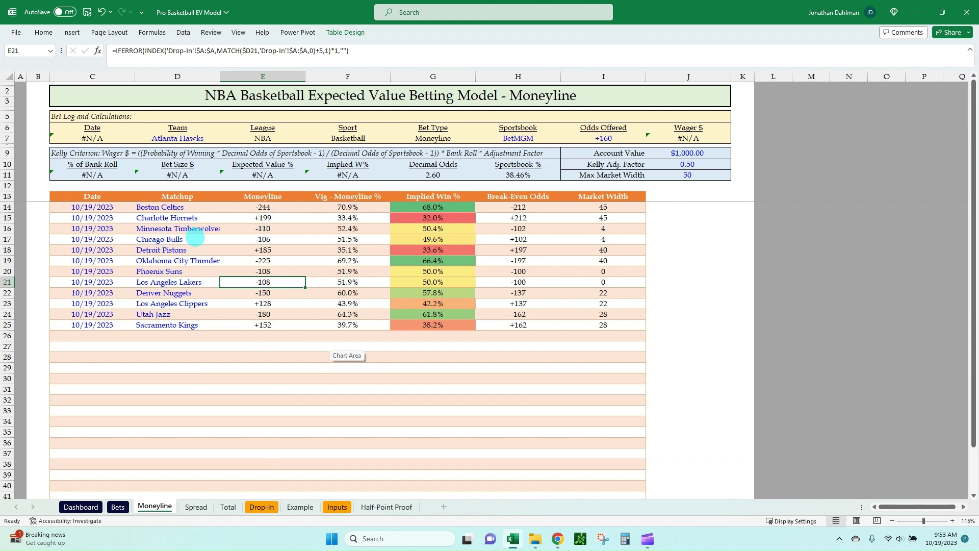
left_click(273, 208)
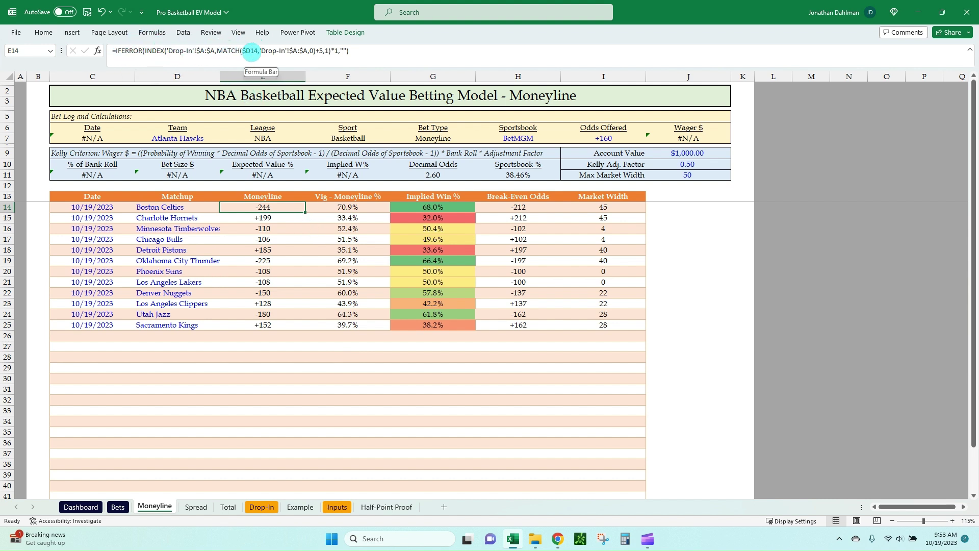
left_click(182, 197)
- Select matchups D14:D25 and Boston's moneyline in E14, then check Pinnacle's odds page
left_click(179, 208)
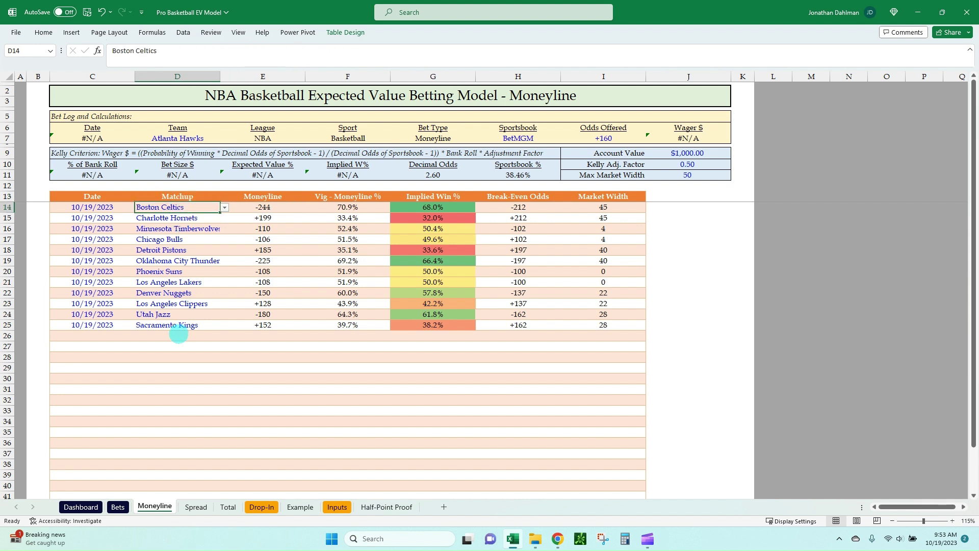
left_click(180, 314)
left_click_drag(178, 206, 177, 325)
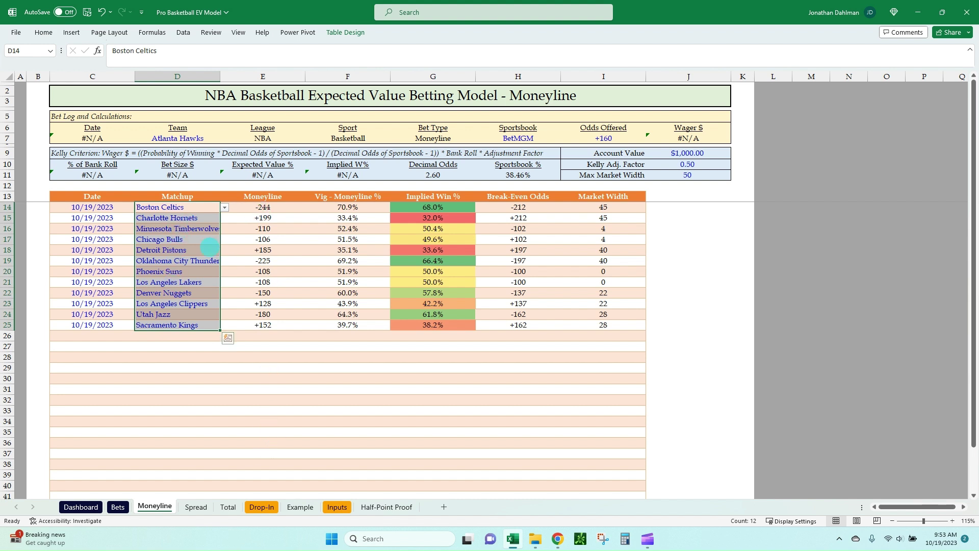
key("Return")
left_click(261, 209)
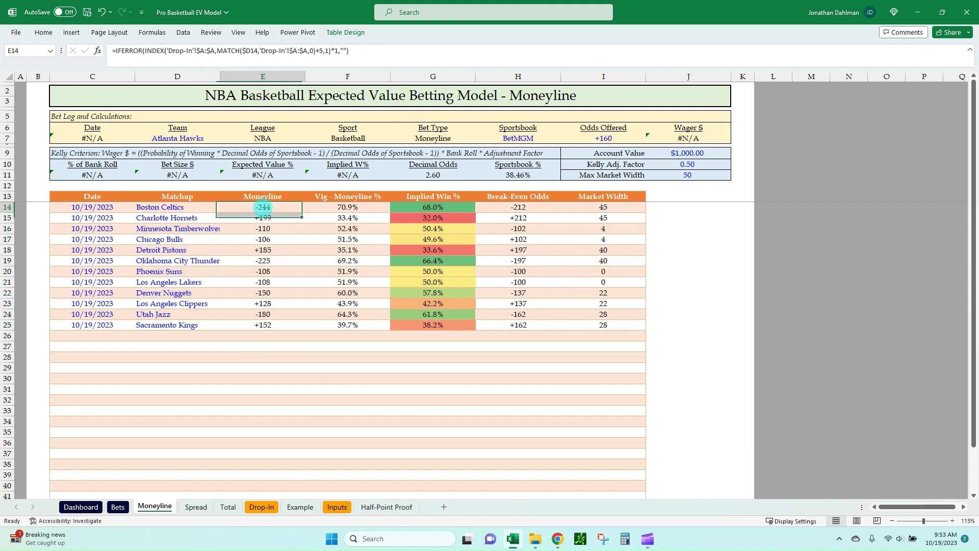
key("alt+Tab")
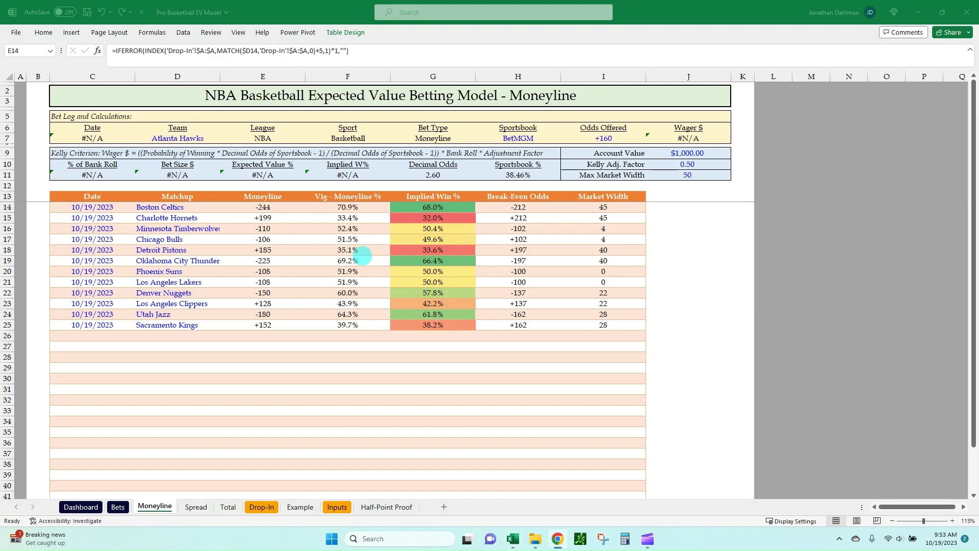
key("alt+Tab")
key("alt+Tab")
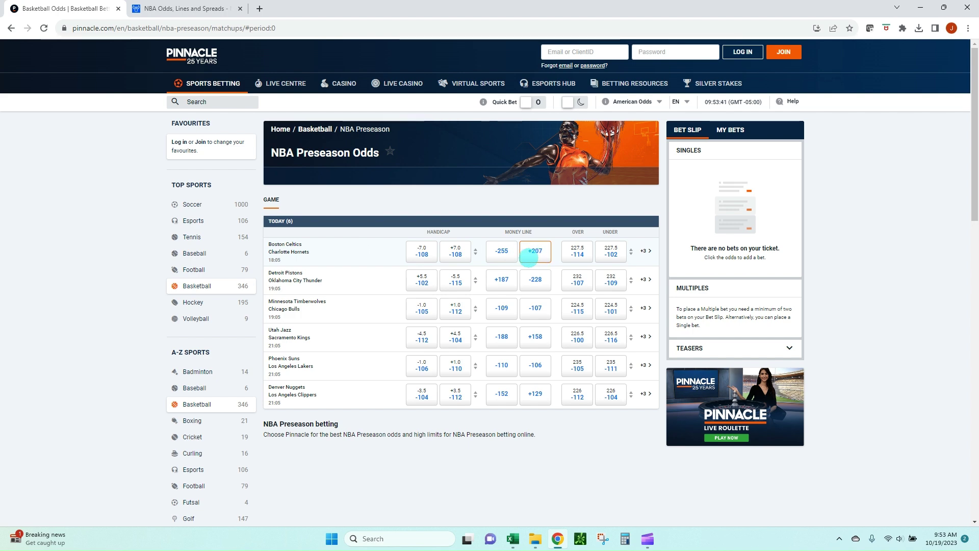
- Check Charlotte Hornets' moneyline in cell E15 of the Moneyline sheet
key("alt+Tab")
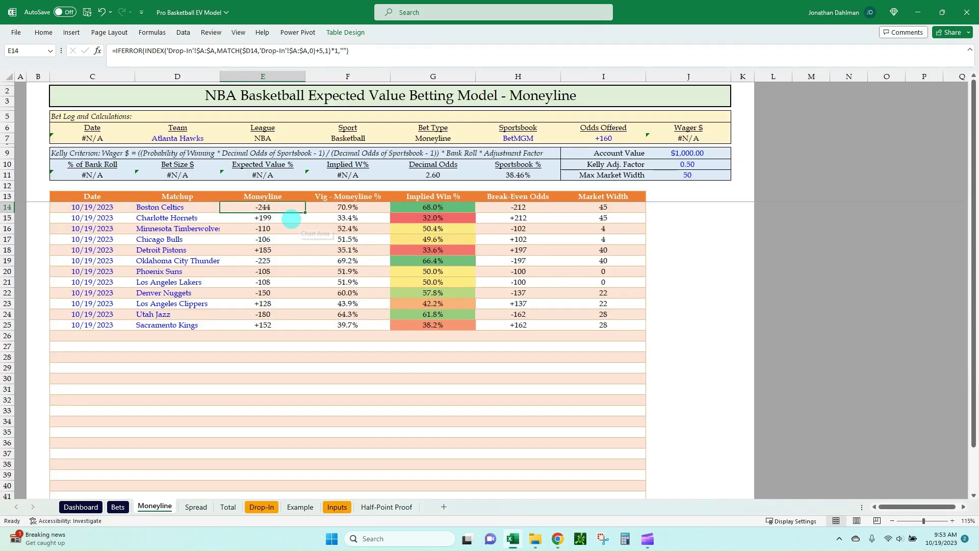
left_click(291, 219)
left_click(286, 209)
left_click(298, 219)
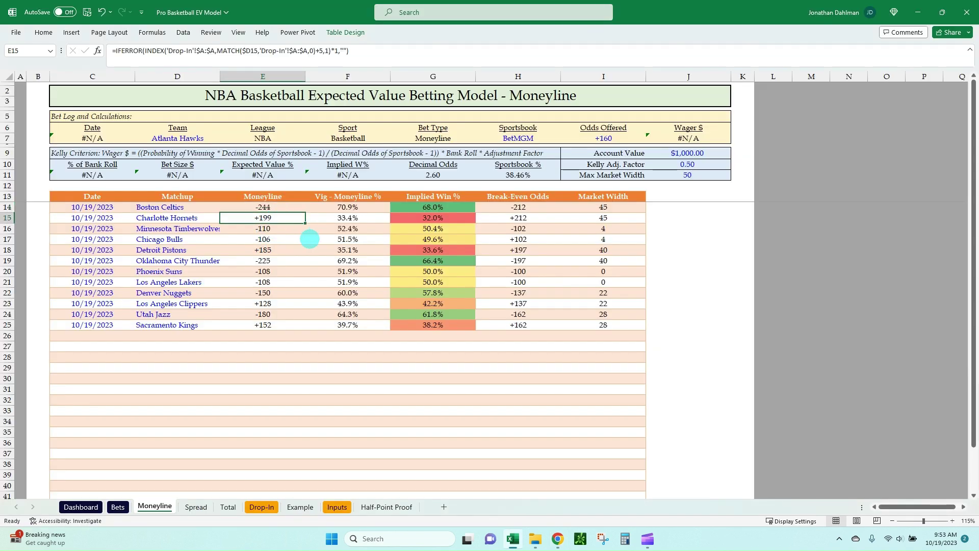
- Copy all six games' odds from Pinnacle's NBA Preseason page
key("alt+Tab")
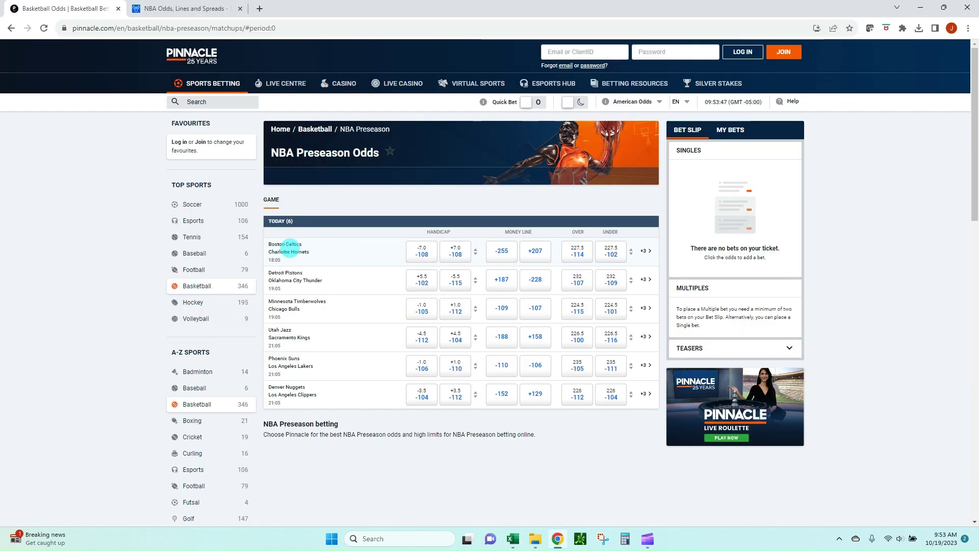
left_click_drag(276, 244, 648, 394)
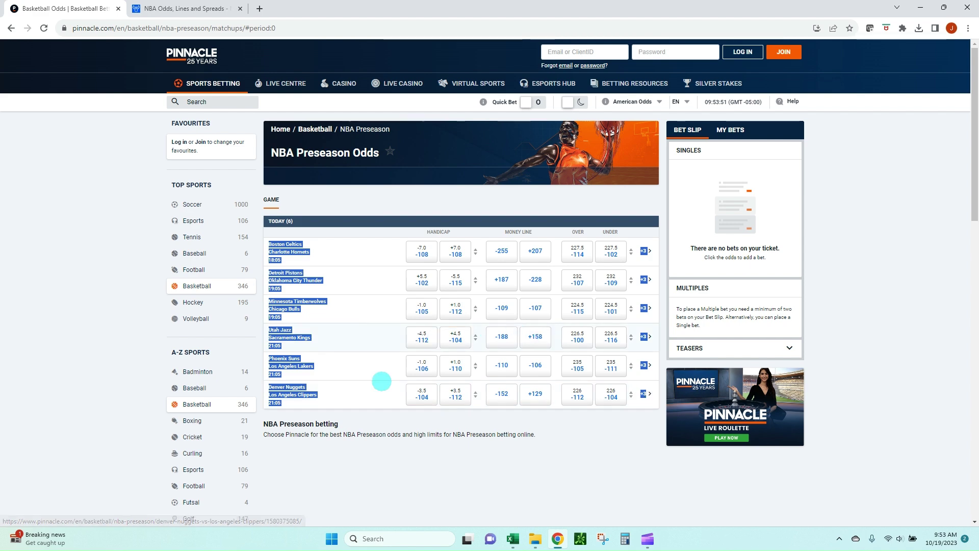
key("alt+Tab")
- Paste the odds as text into Drop-In A1, then recheck Charlotte's moneyline on Moneyline
left_click(263, 506)
left_click(94, 88)
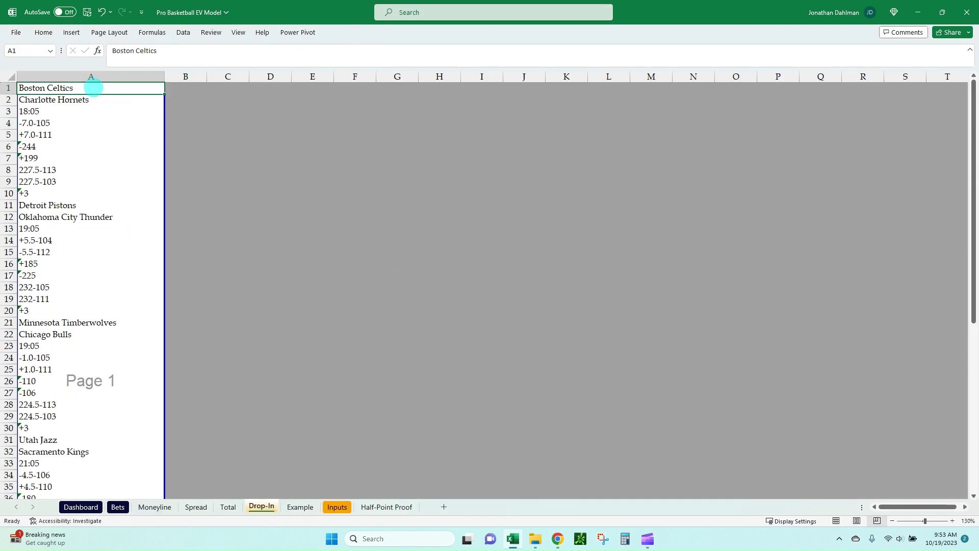
key("ctrl+v")
key("ctrl")
key("m")
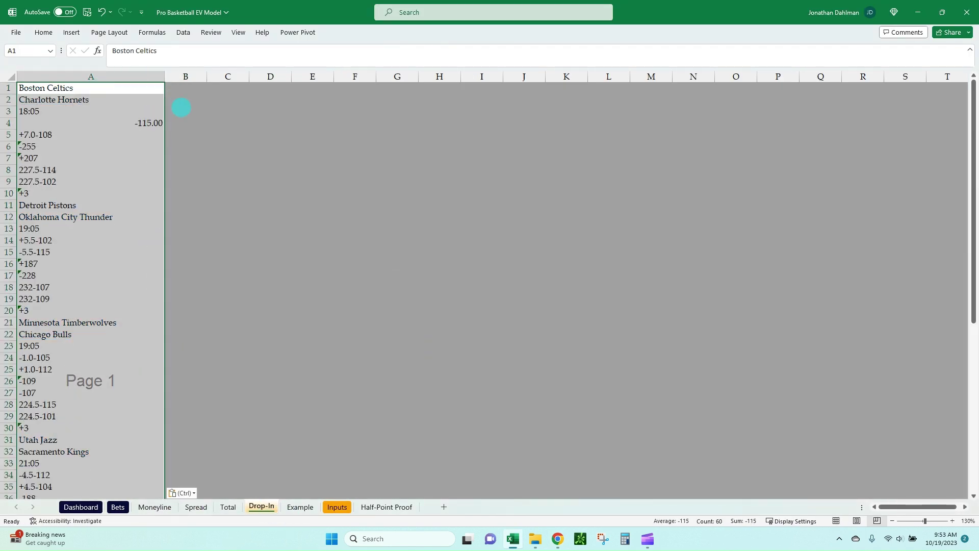
left_click(155, 506)
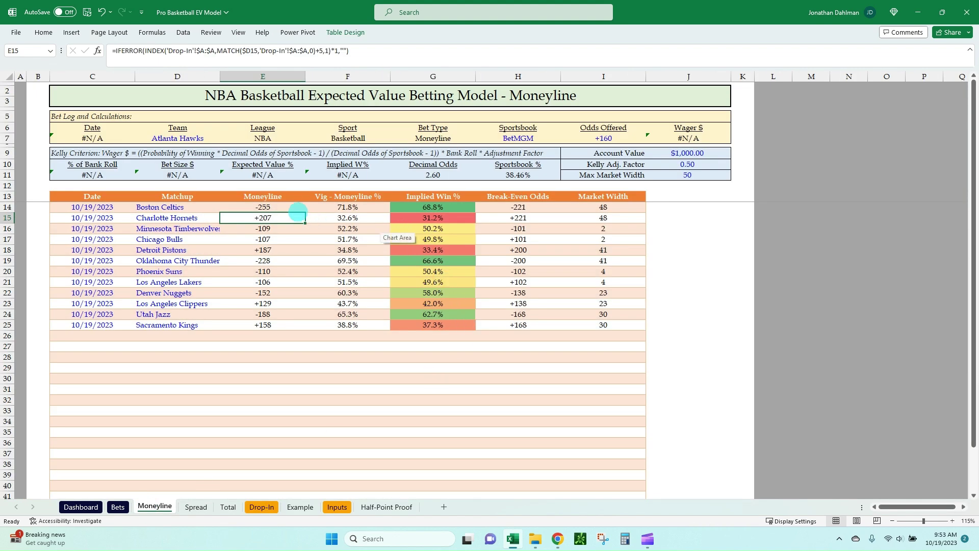
left_click(284, 213)
key("alt+Tab")
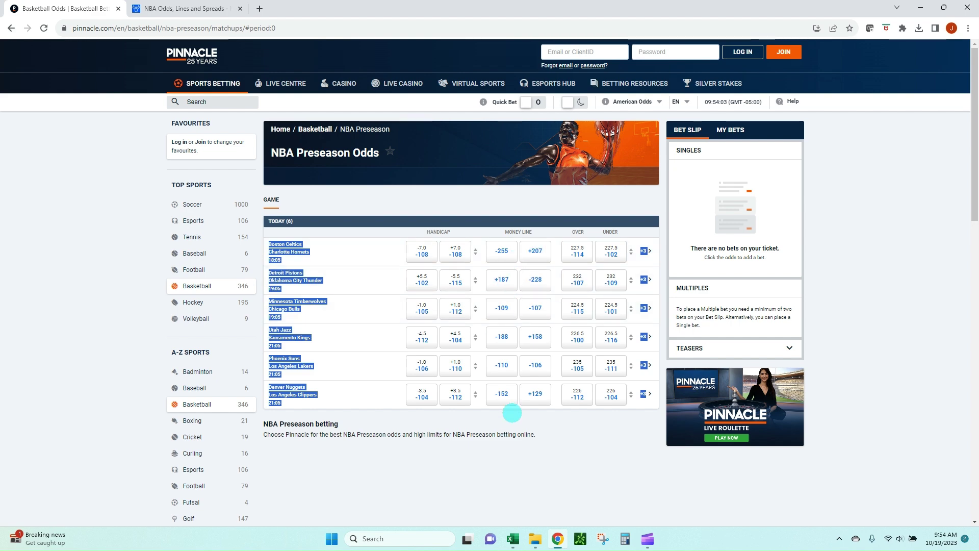
left_click(530, 423)
key("alt+Tab")
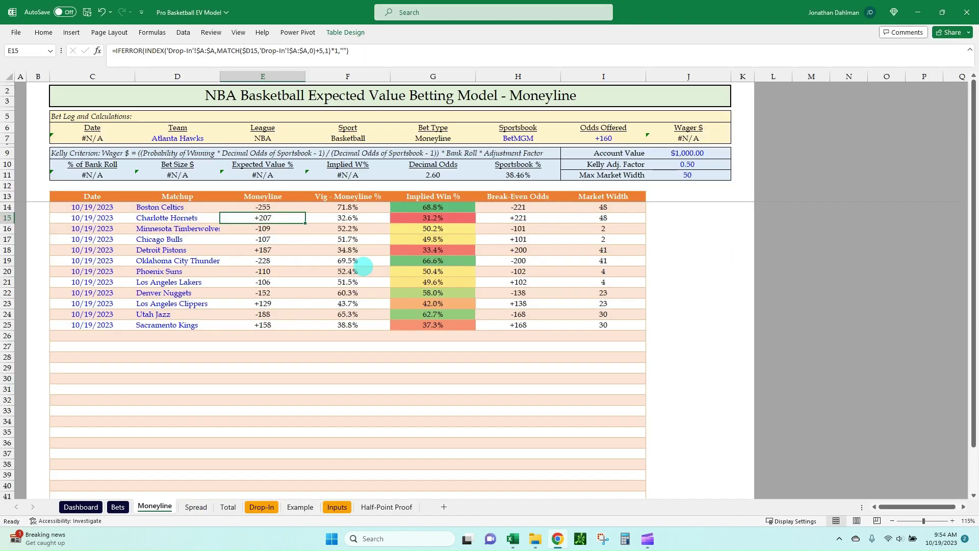
left_click(289, 251)
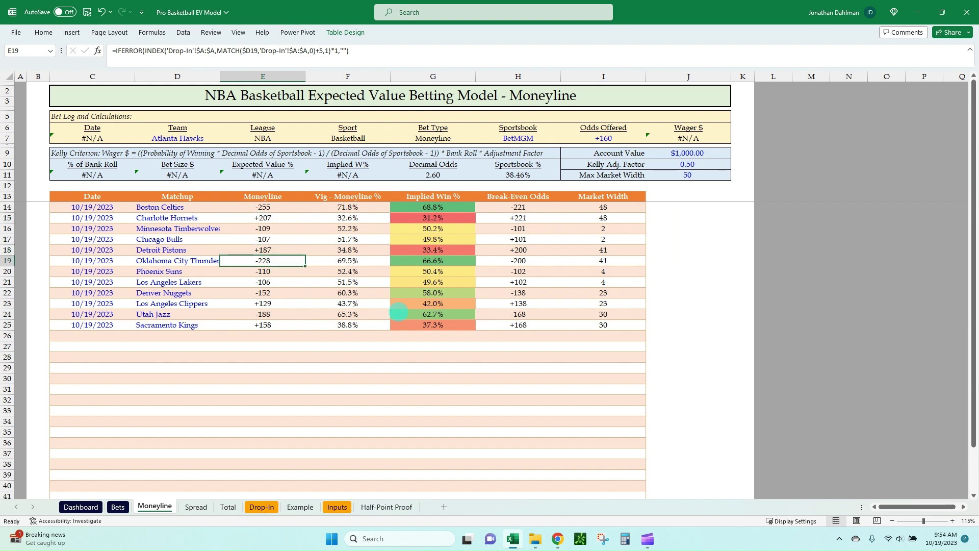
key("alt+Tab")
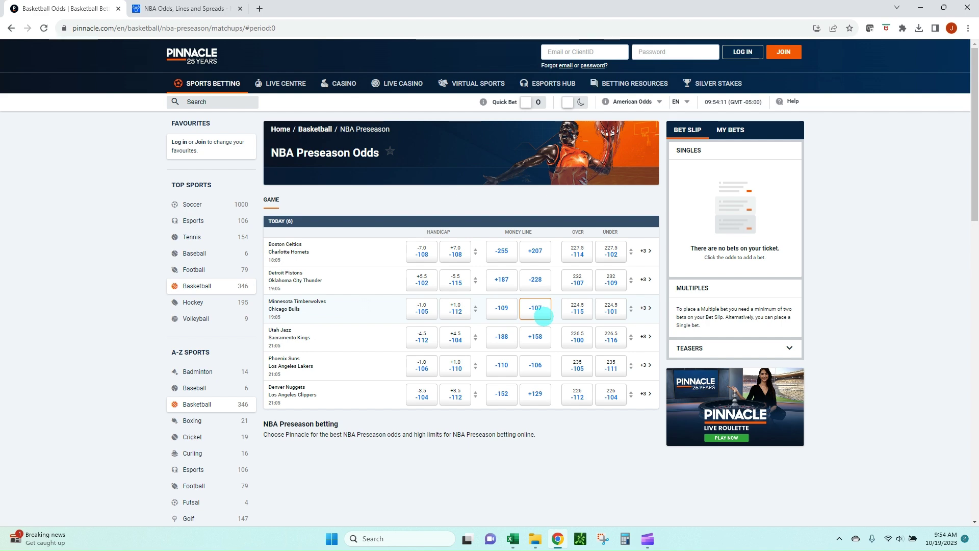
key("alt+Tab")
left_click(173, 229)
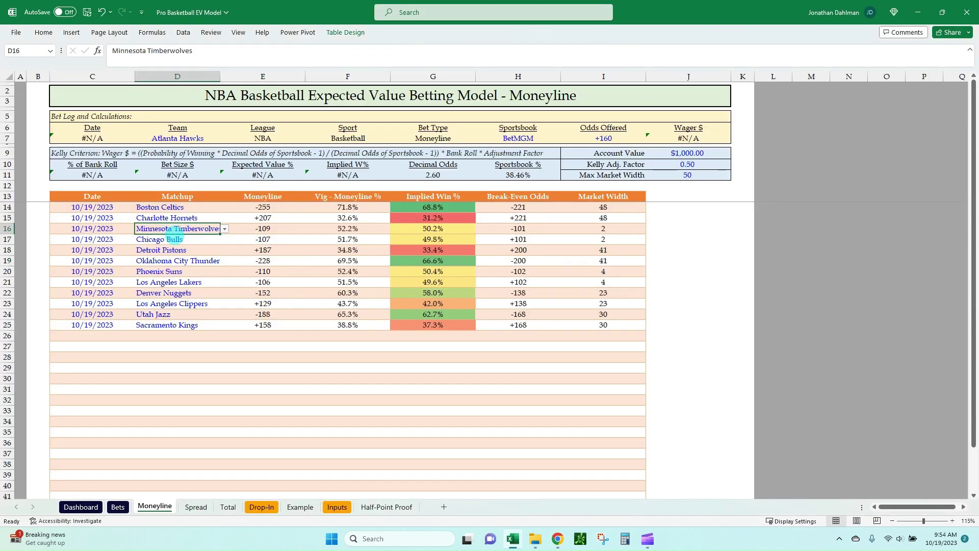
left_click(173, 239)
left_click(255, 229)
left_click(264, 239)
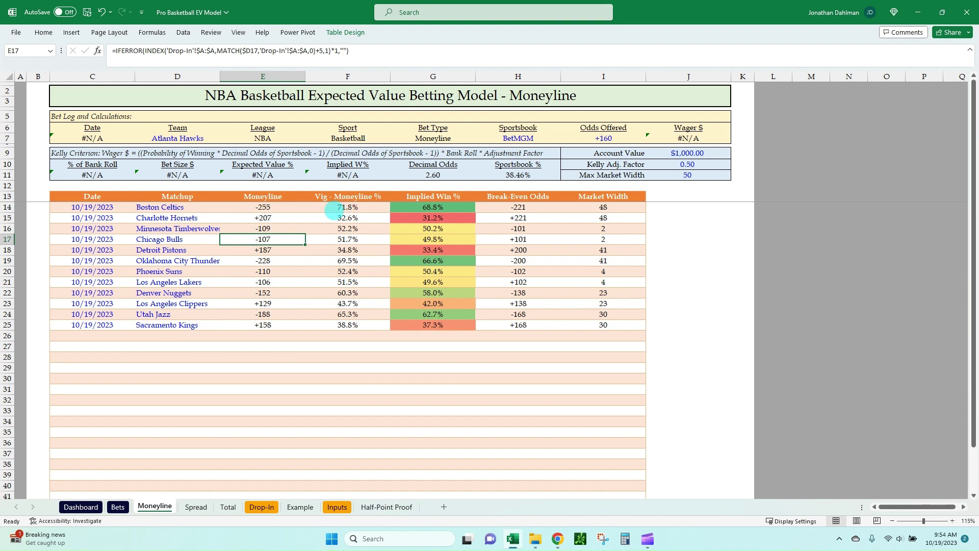
left_click(281, 211)
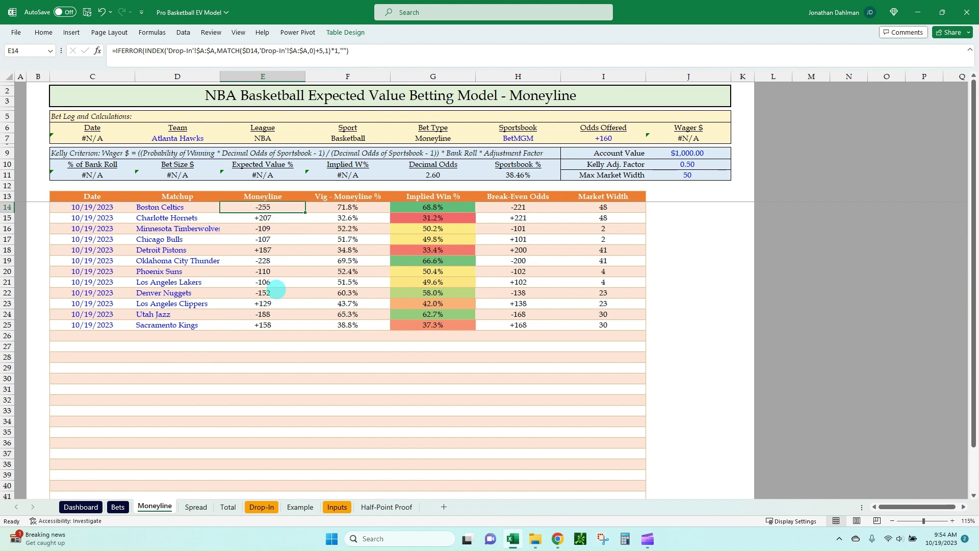
key("alt+Tab")
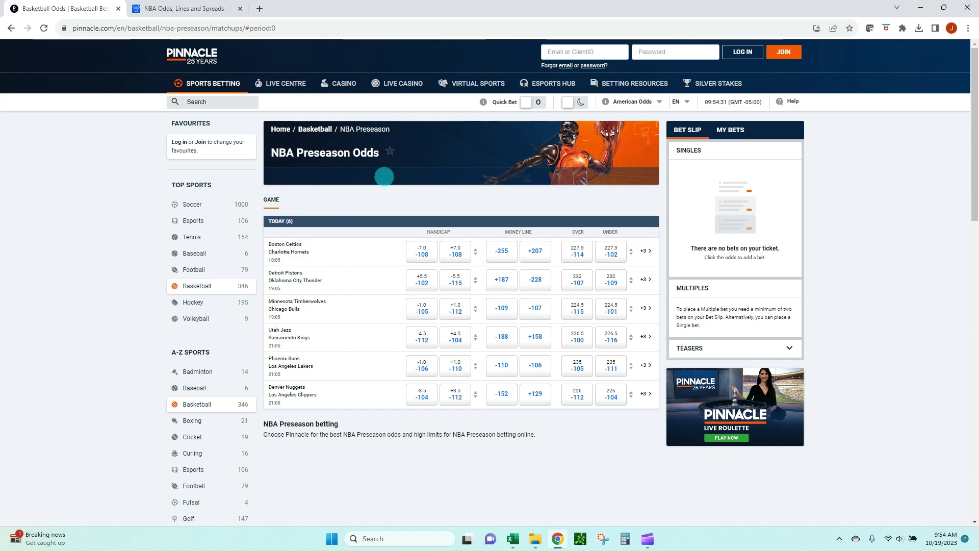
key("alt+Tab")
key("alt+Tab")
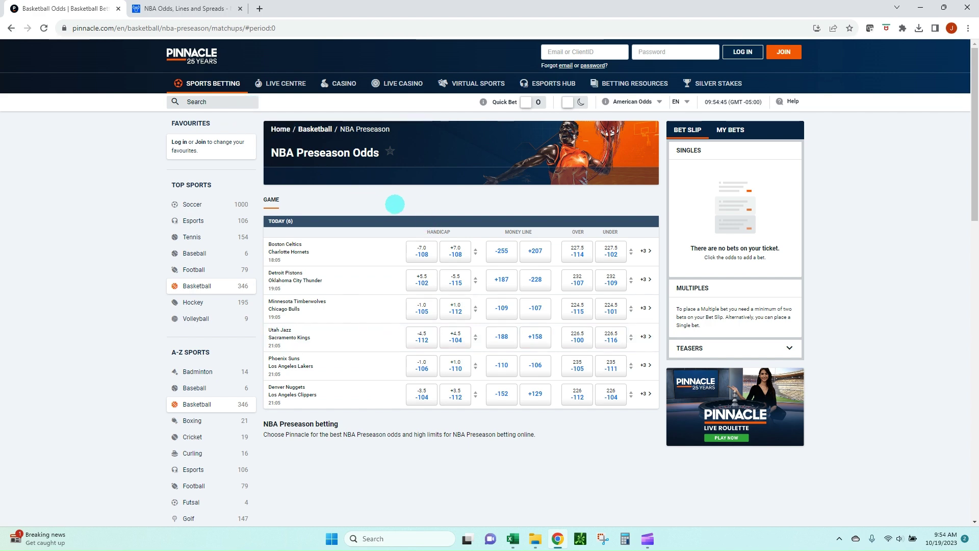
key("alt+Tab")
key("alt+Tab")
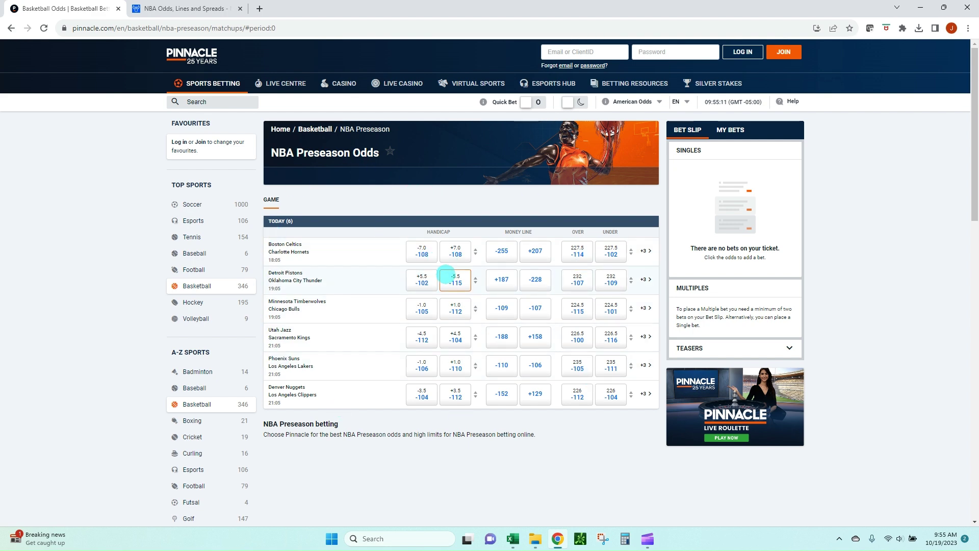
key("alt+Tab")
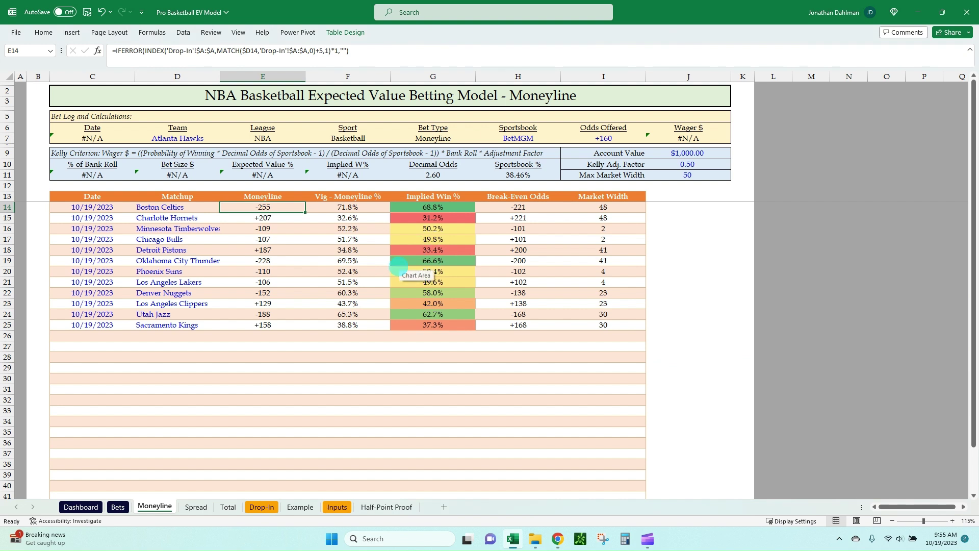
left_click(369, 208)
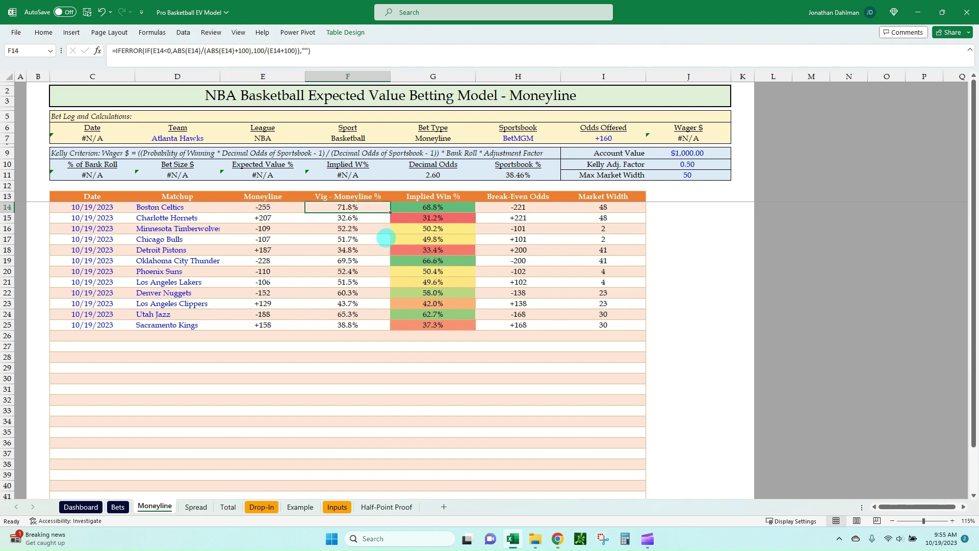
left_click(434, 208)
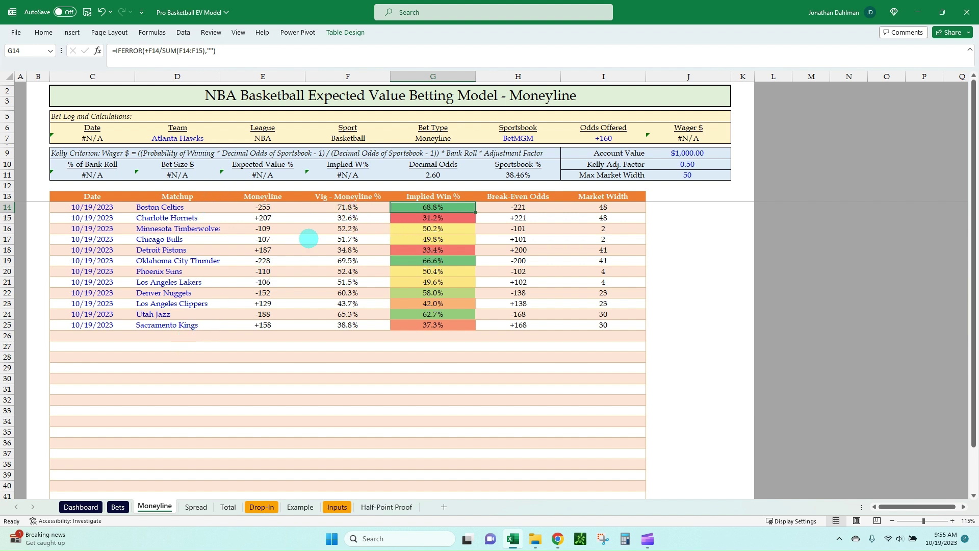
left_click(325, 211)
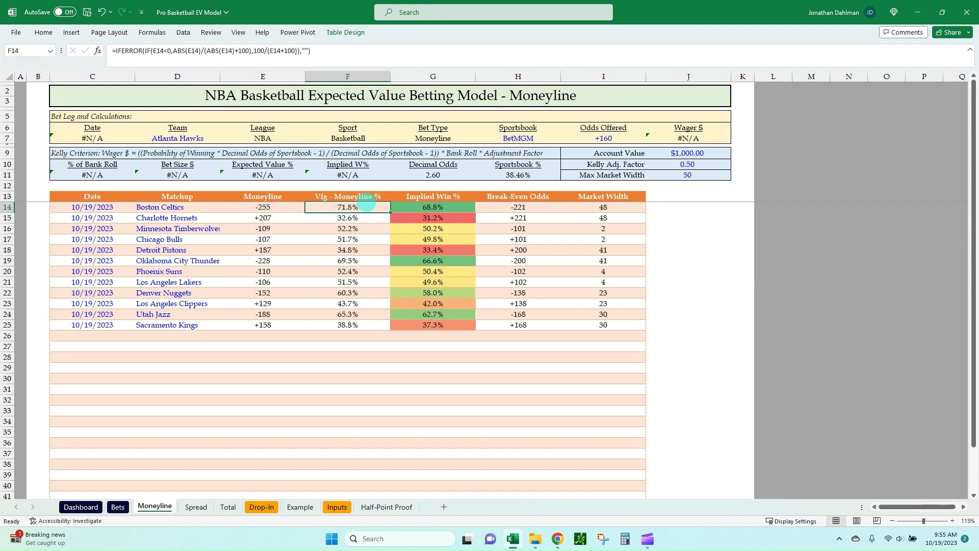
left_click_drag(358, 218, 357, 210)
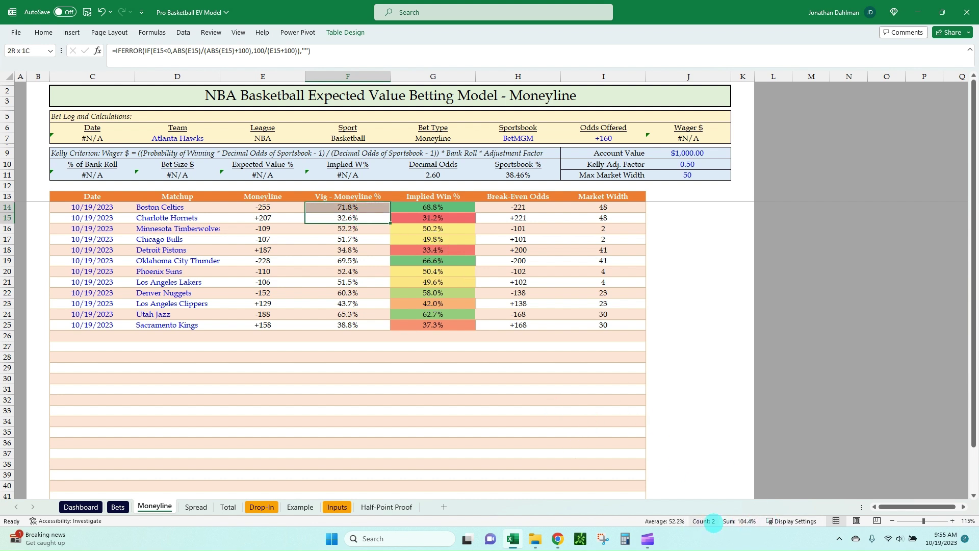
left_click(363, 207)
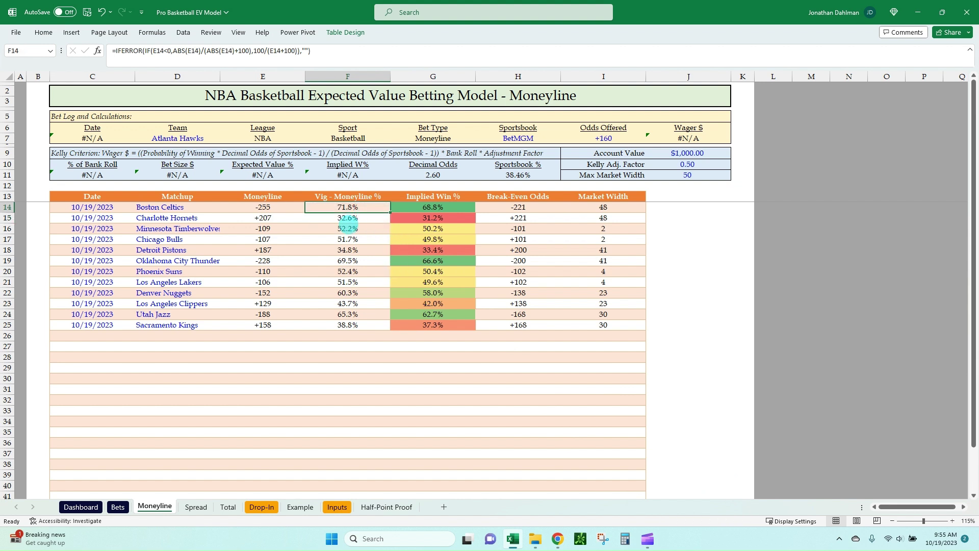
left_click(434, 207)
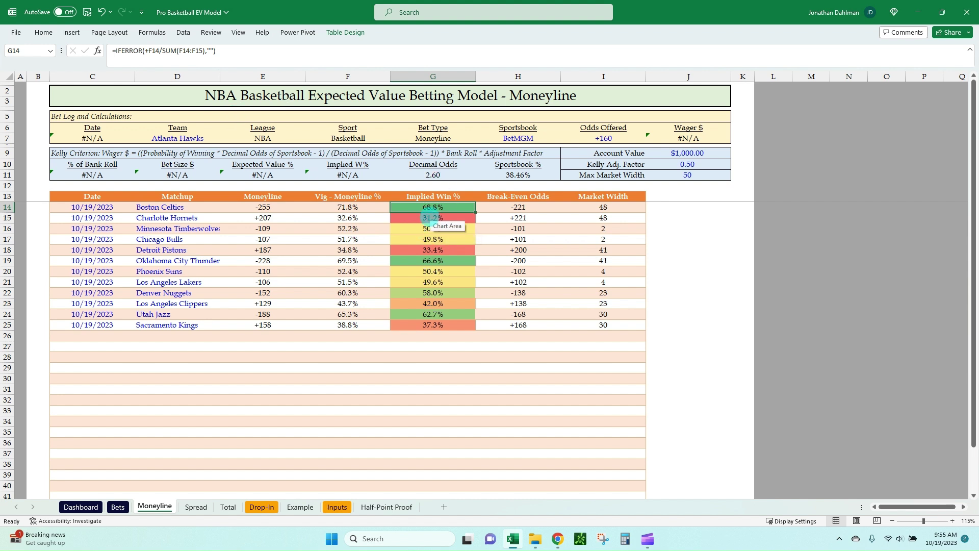
left_click(432, 218)
left_click(462, 209)
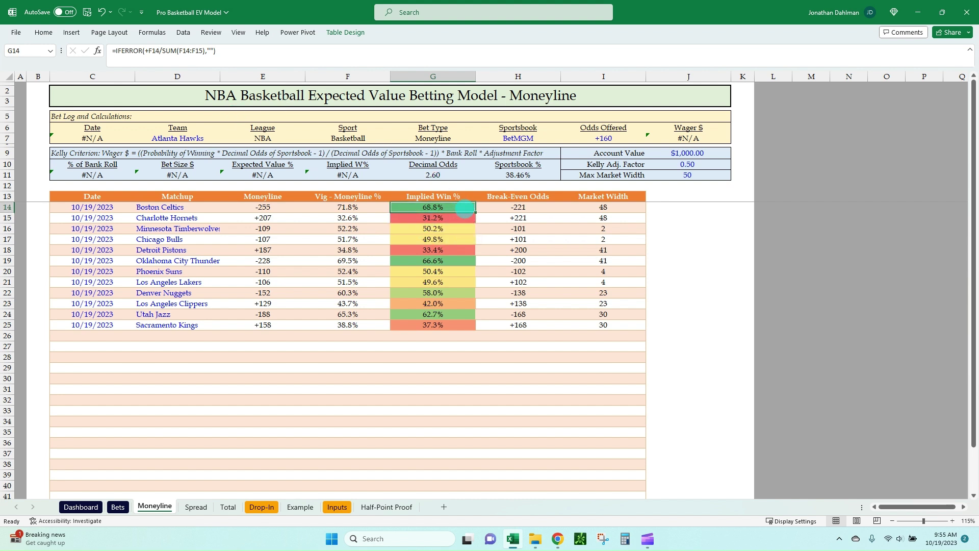
left_click_drag(464, 209, 449, 216)
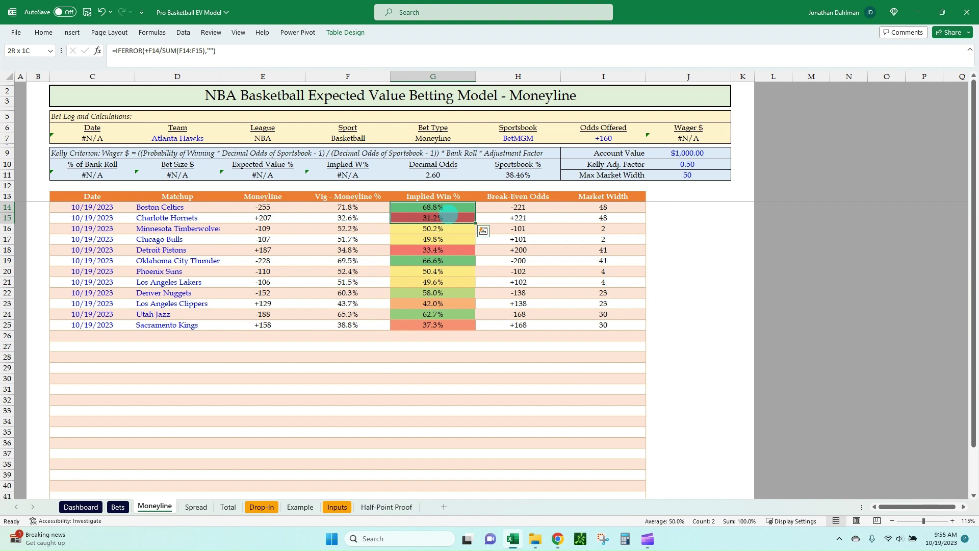
left_click(458, 207)
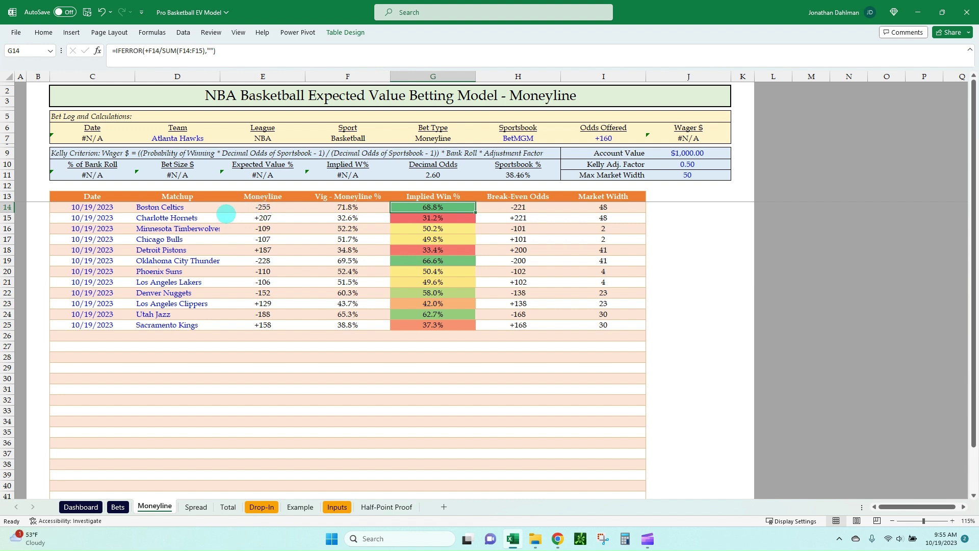
left_click(226, 215)
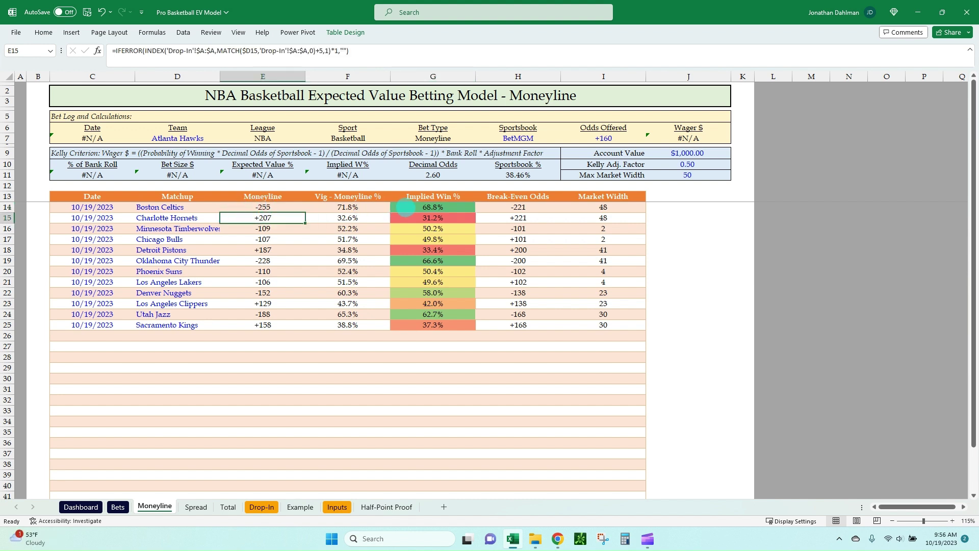
left_click(406, 208)
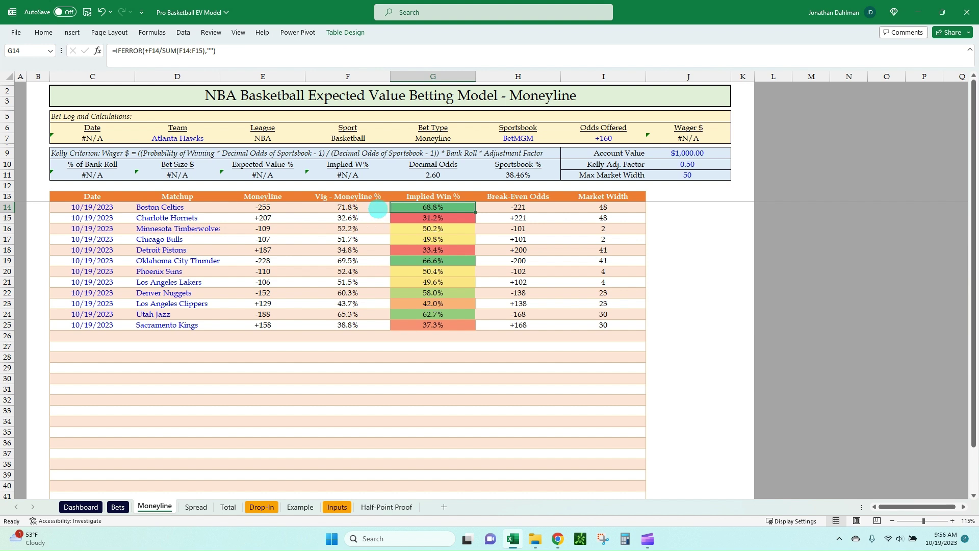
left_click(370, 217)
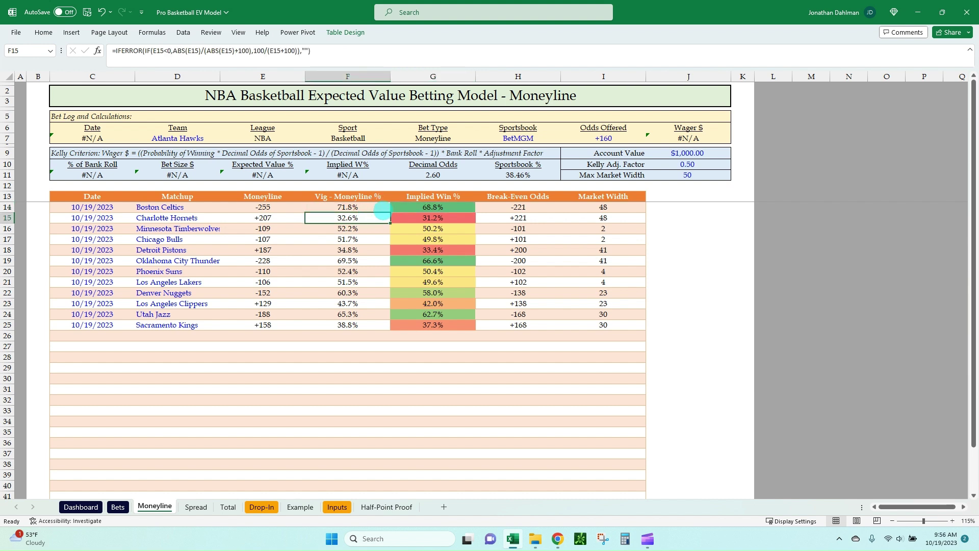
left_click(400, 214)
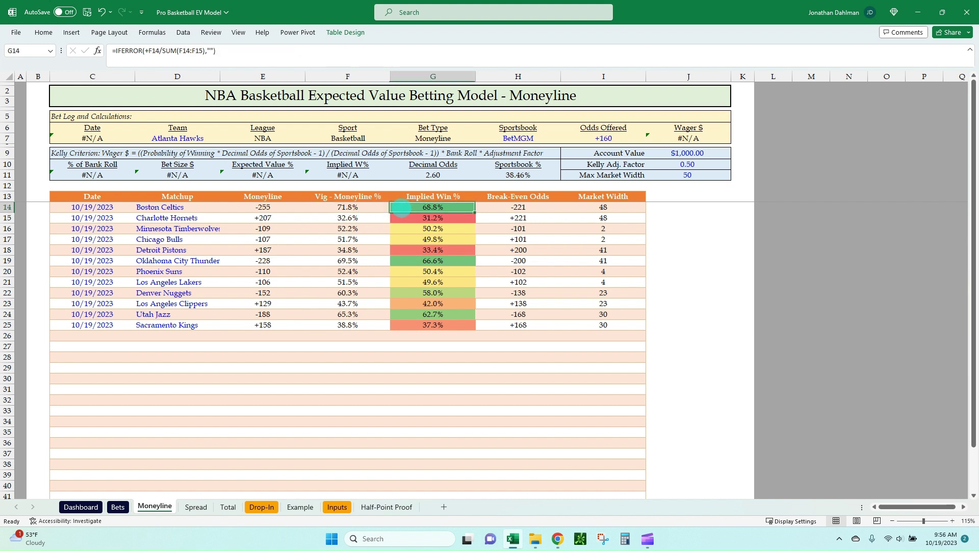
left_click_drag(403, 205, 404, 218)
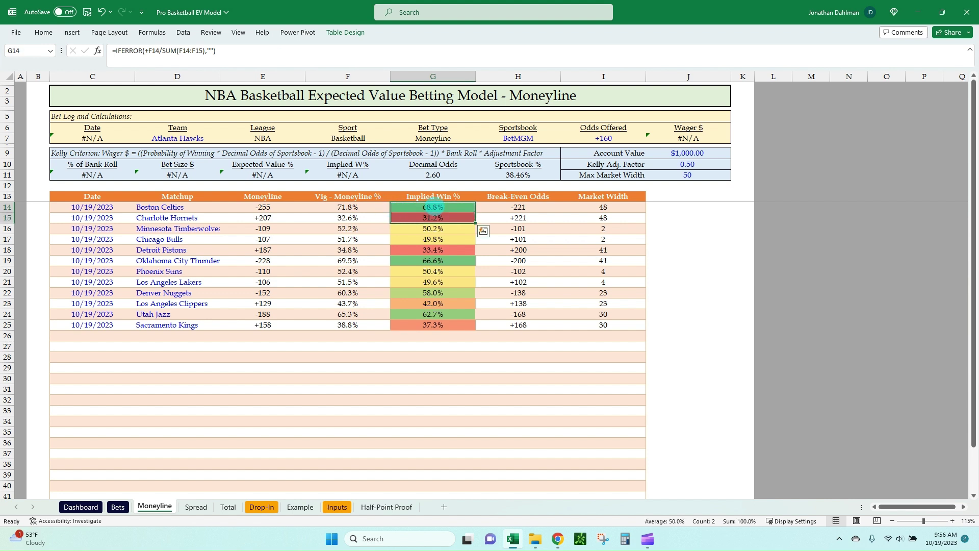
left_click(201, 206)
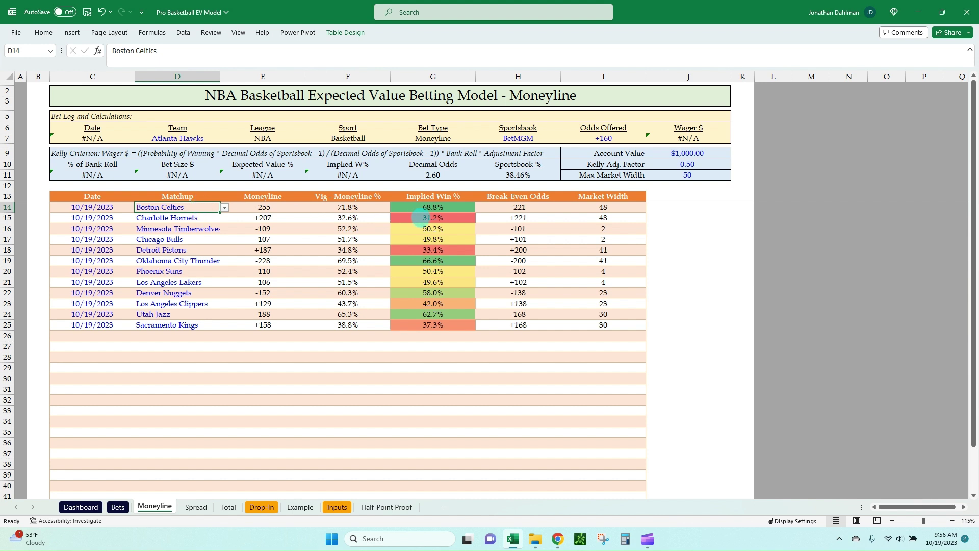
left_click(421, 219)
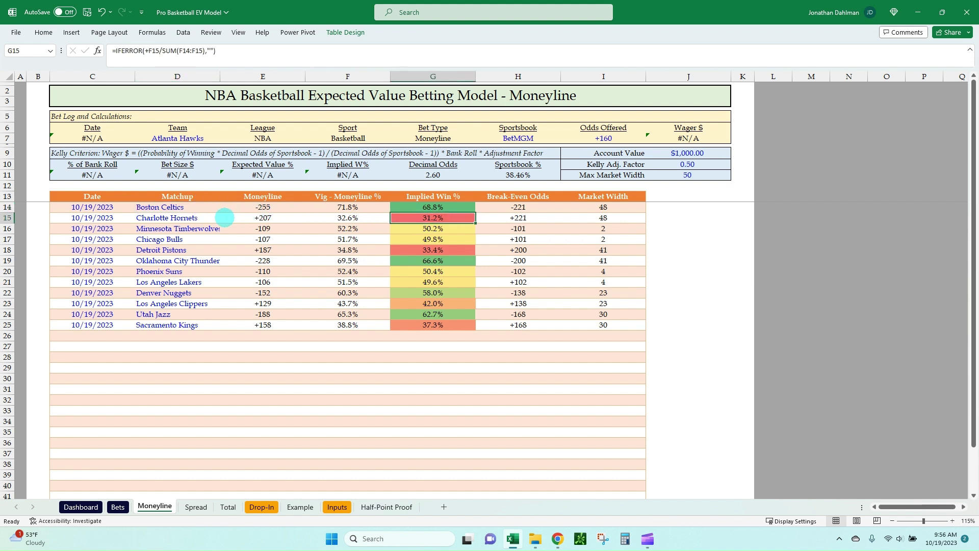
left_click(225, 218)
left_click(421, 219)
left_click(411, 208)
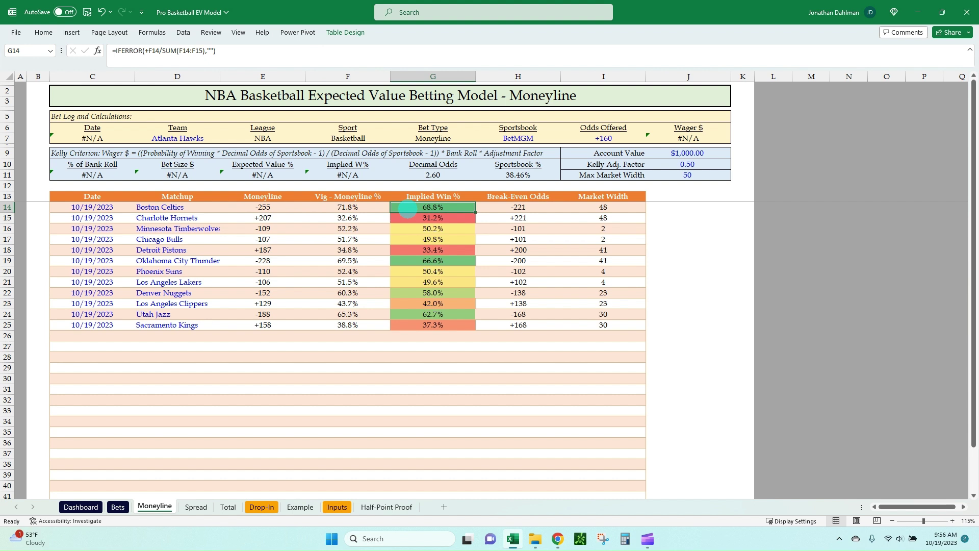
left_click(495, 207)
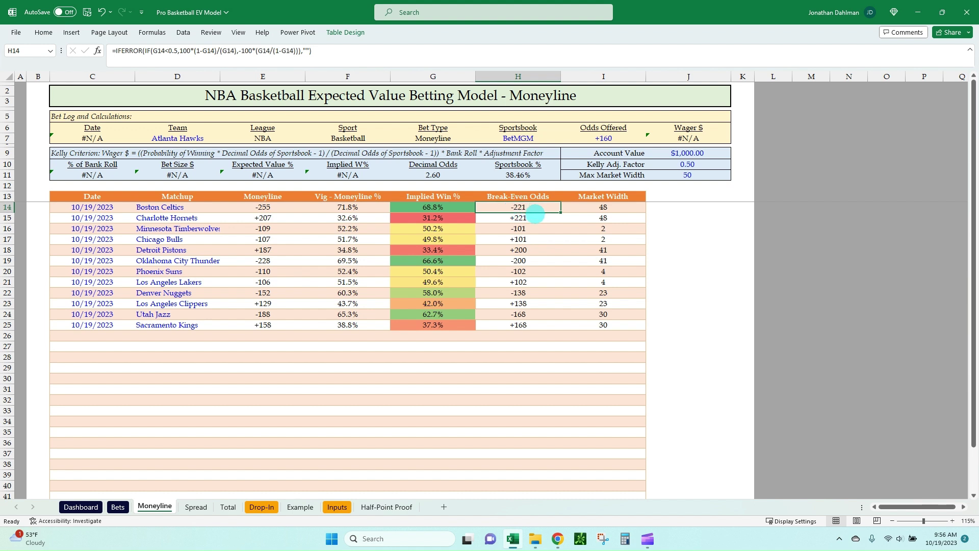
left_click(535, 218)
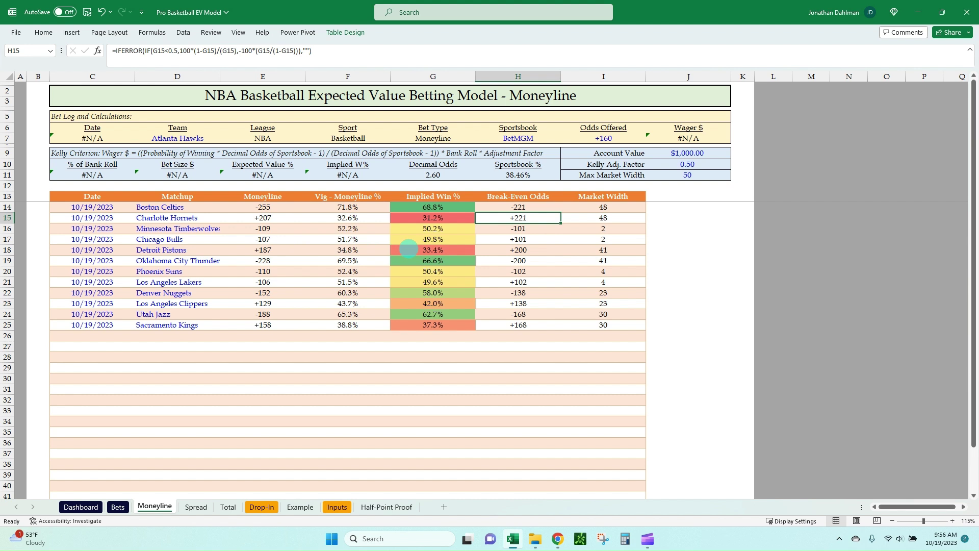
left_click(419, 208)
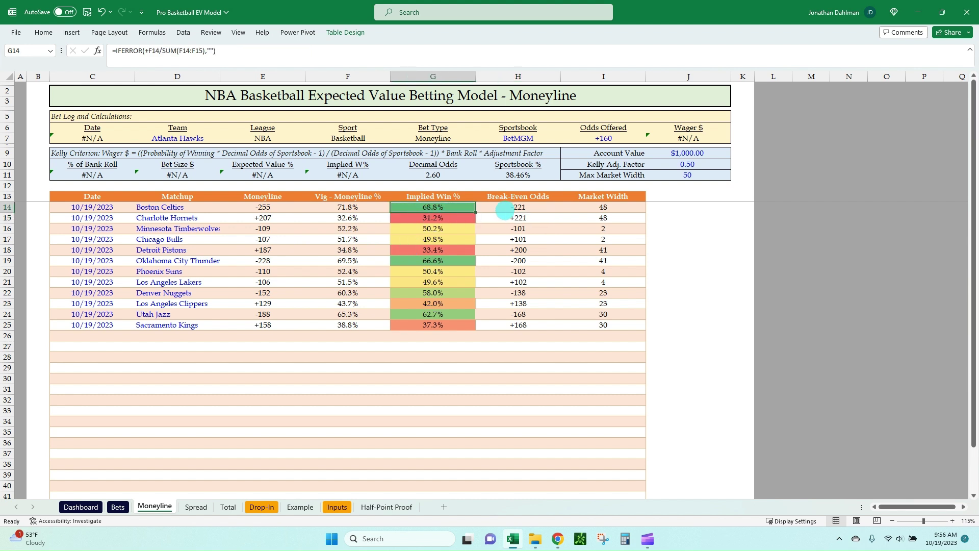
left_click(497, 208)
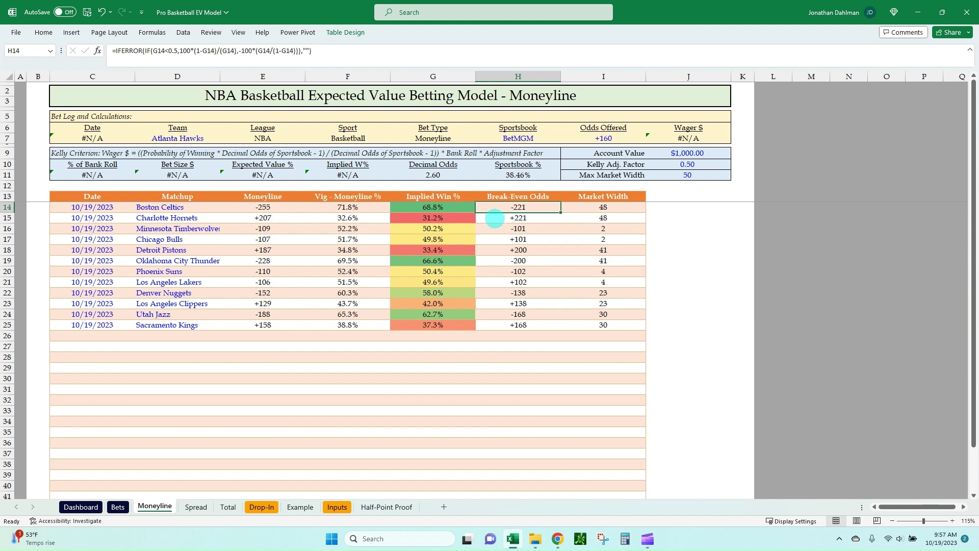
left_click(602, 209)
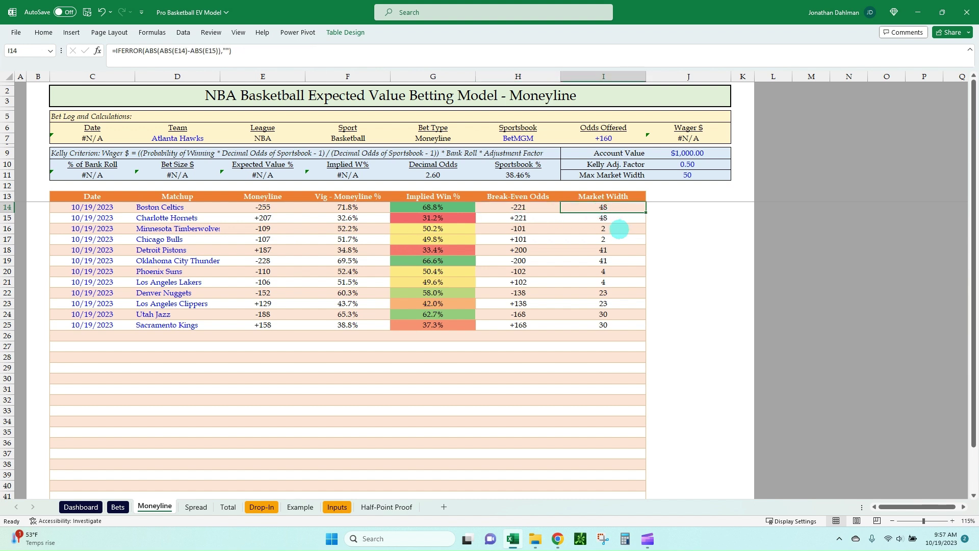
left_click(614, 218)
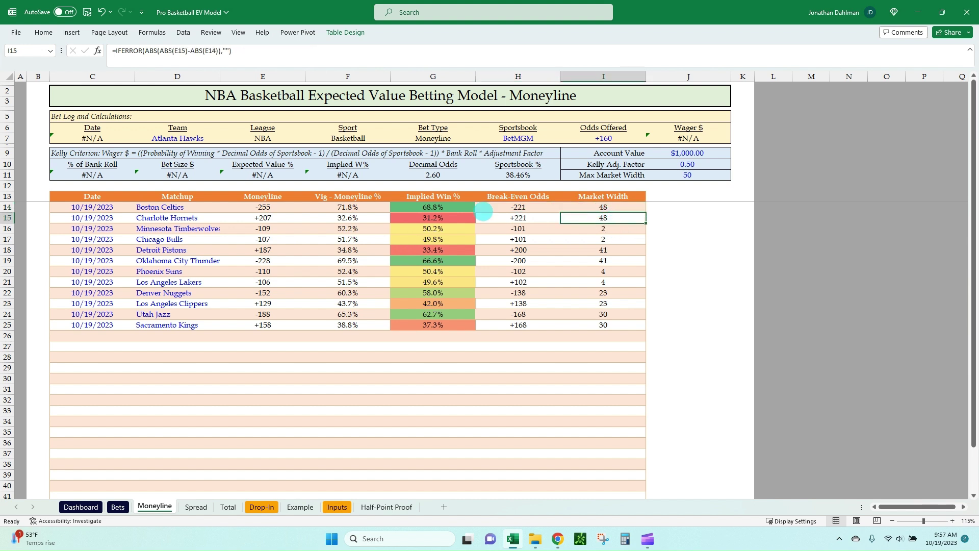
left_click_drag(274, 206, 274, 219)
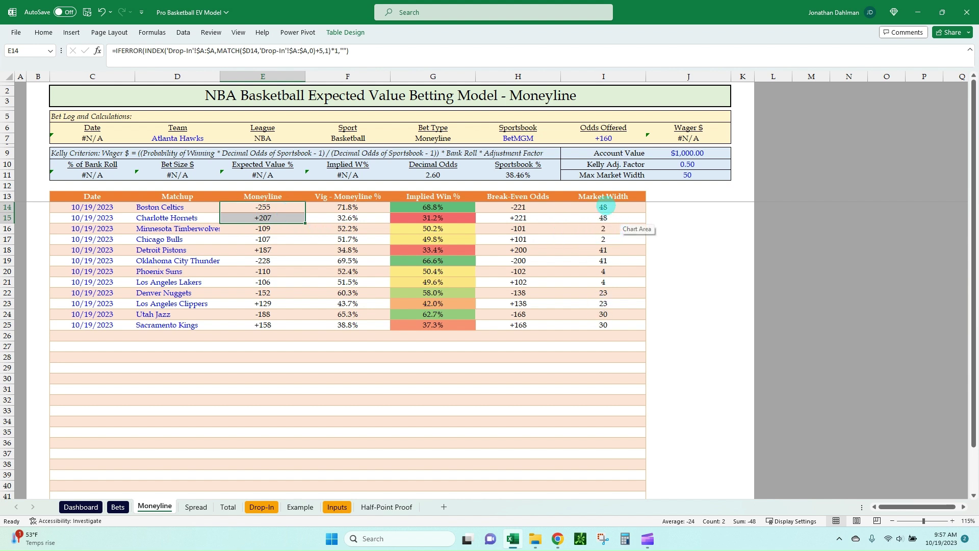
left_click_drag(604, 208, 613, 325)
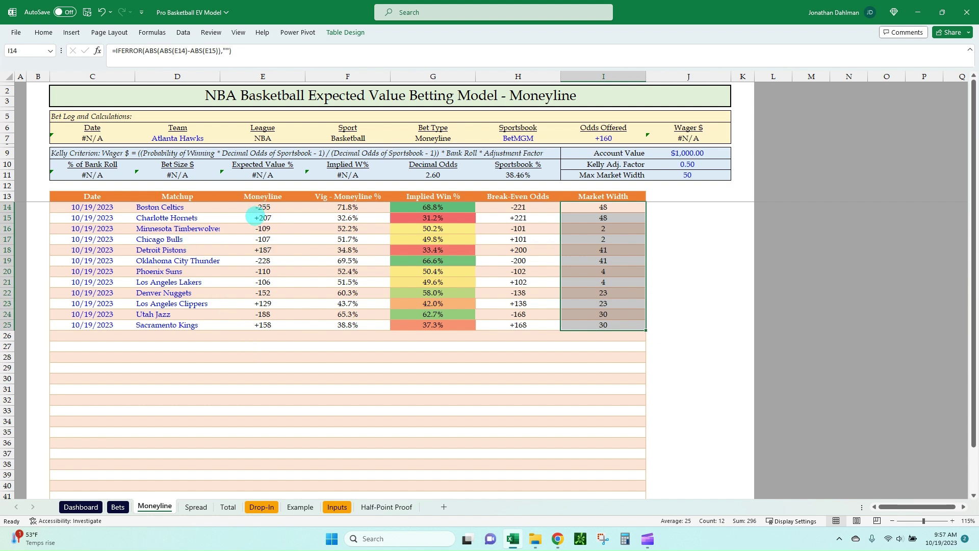
left_click(708, 177)
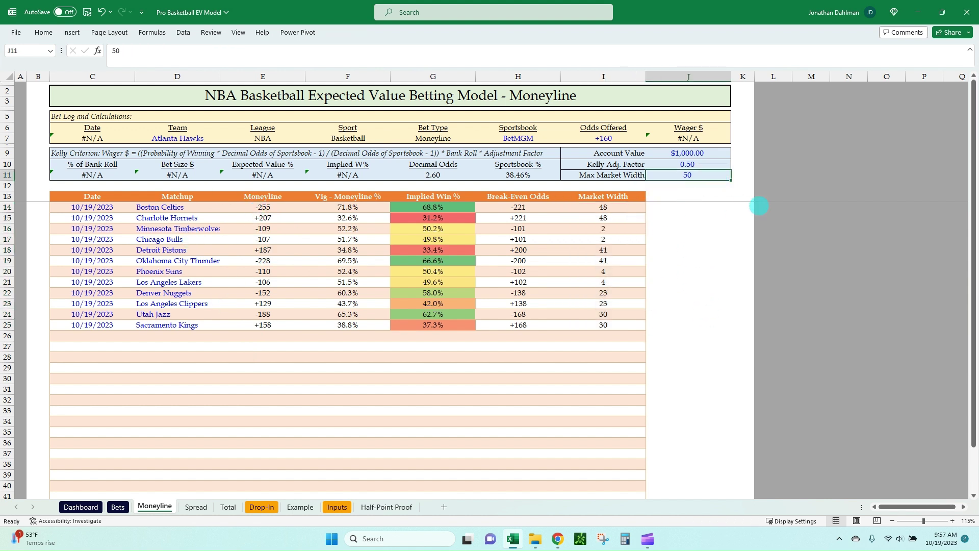
type("25")
key("ctrl+Return")
key("ctrl+z")
left_click_drag(603, 211, 602, 324)
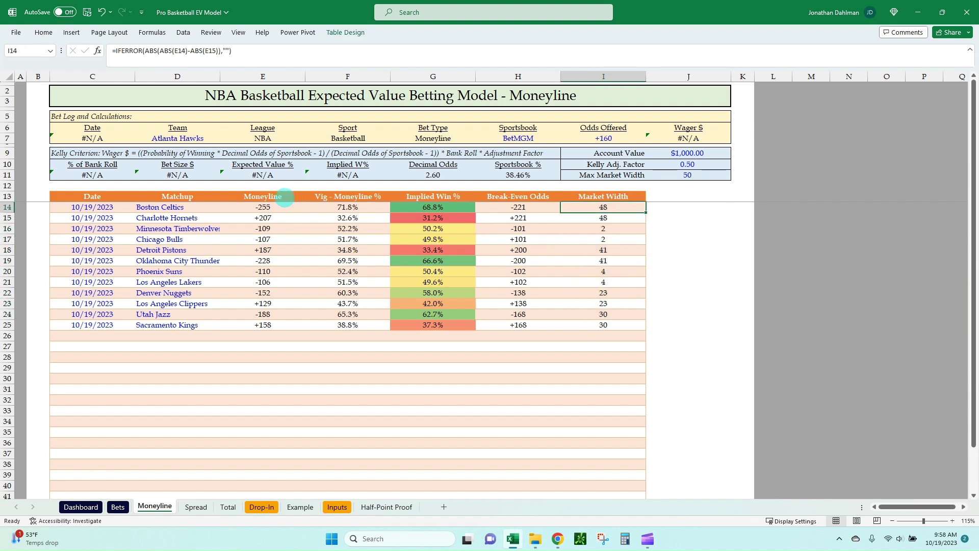
left_click_drag(275, 205, 273, 219)
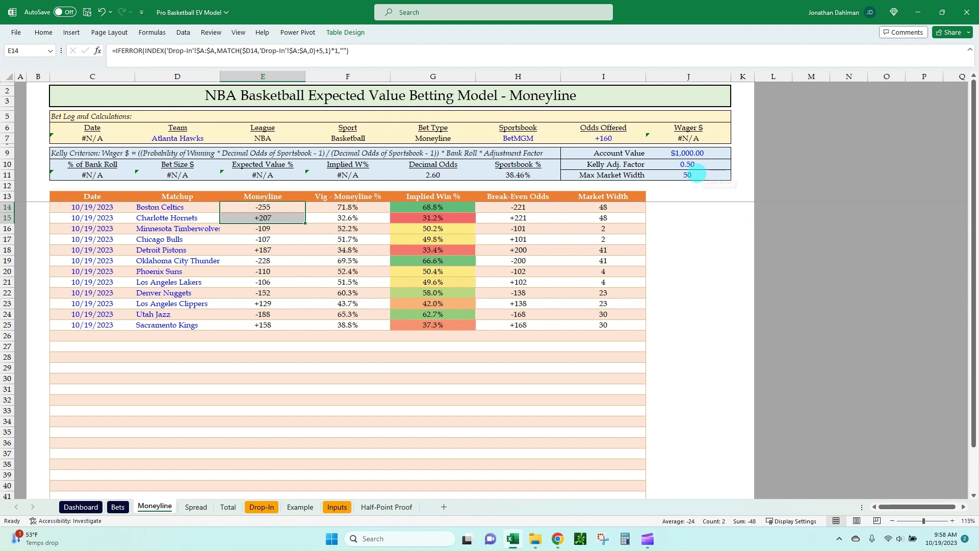
left_click(689, 176)
type("25")
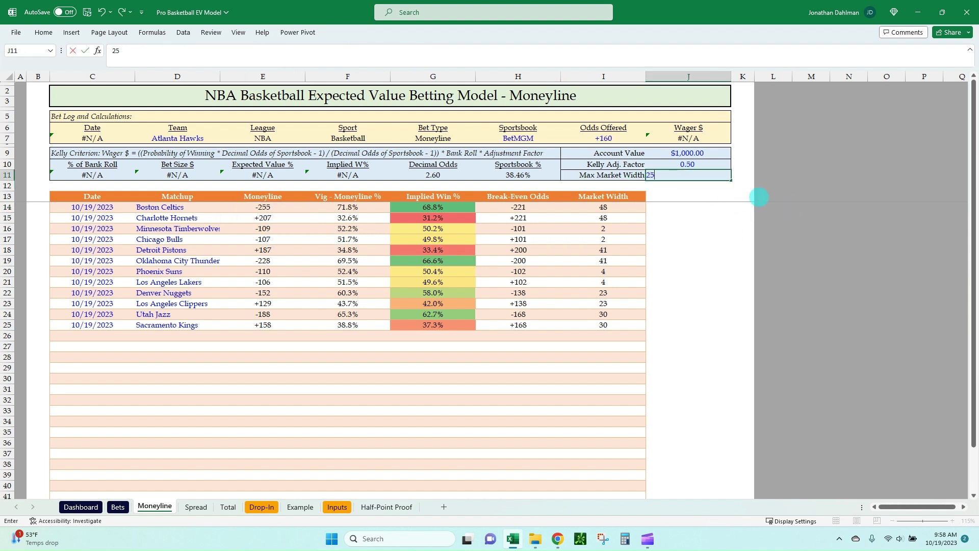
key("Return")
key("Up")
type("75")
key("Return")
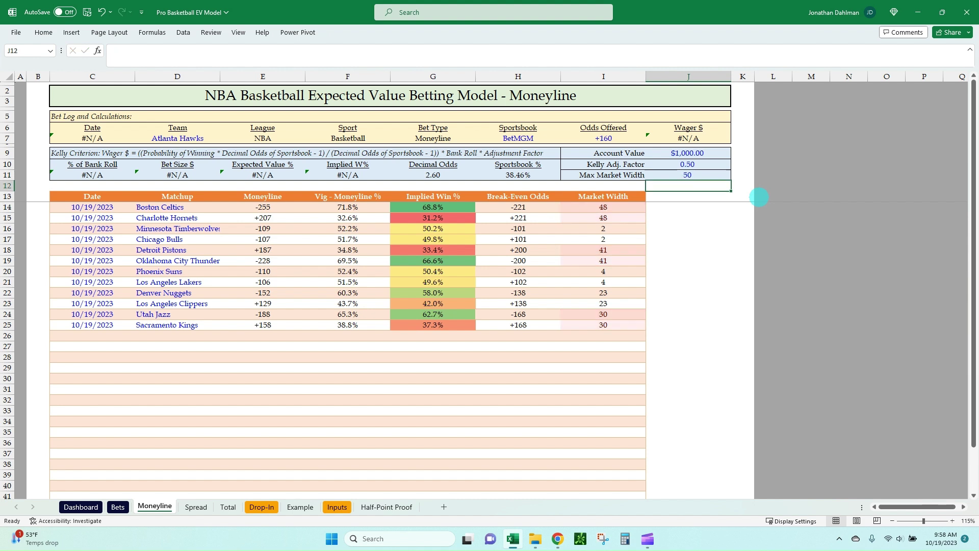
key("Up")
type("25")
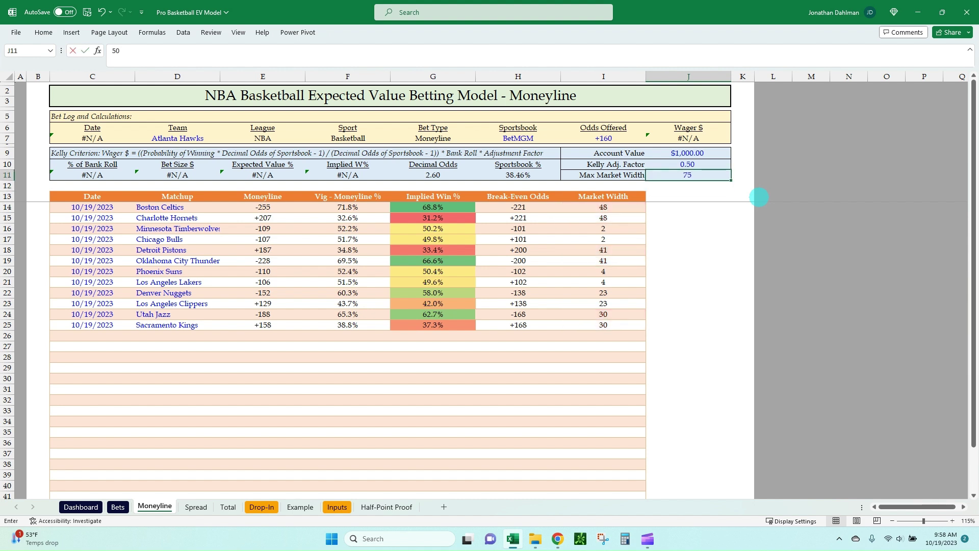
key("Return")
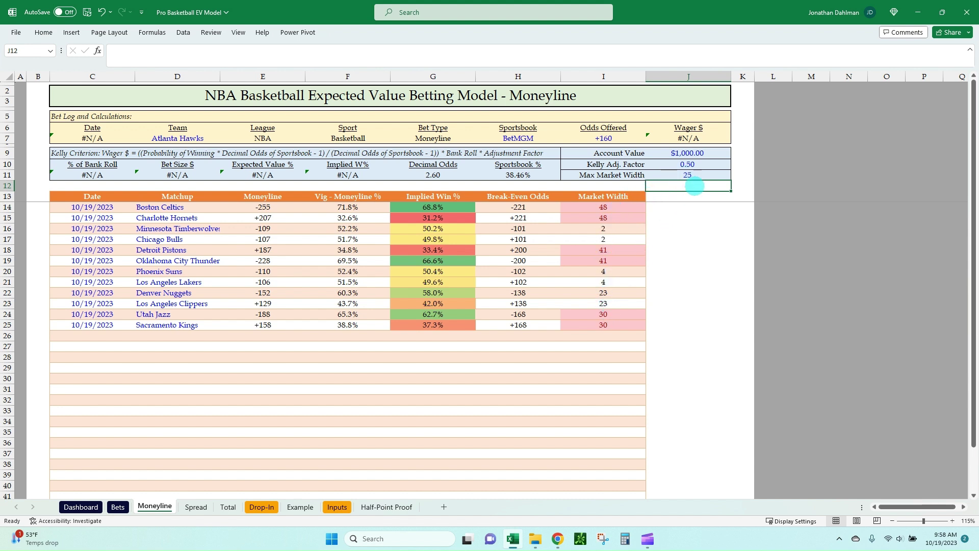
left_click(698, 176)
type("50")
key("Return")
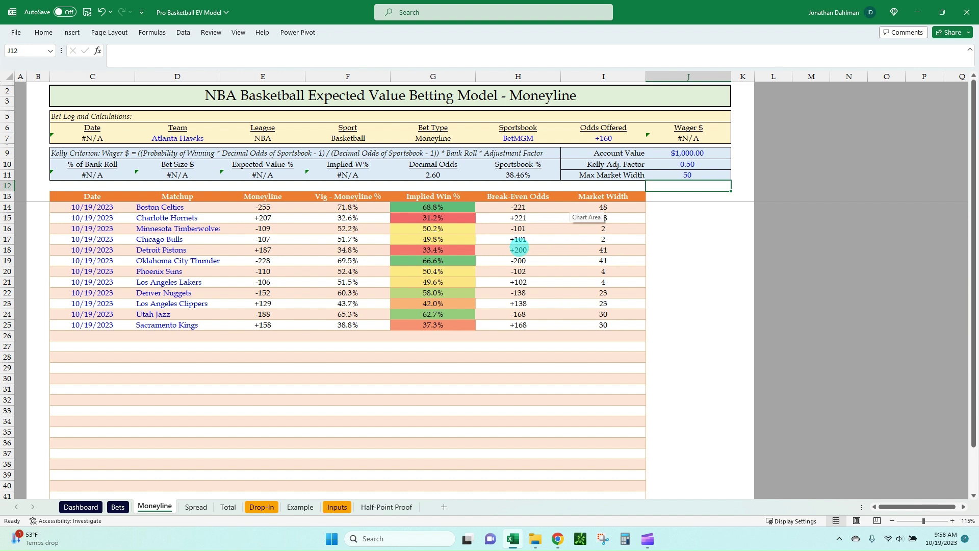
left_click(322, 274)
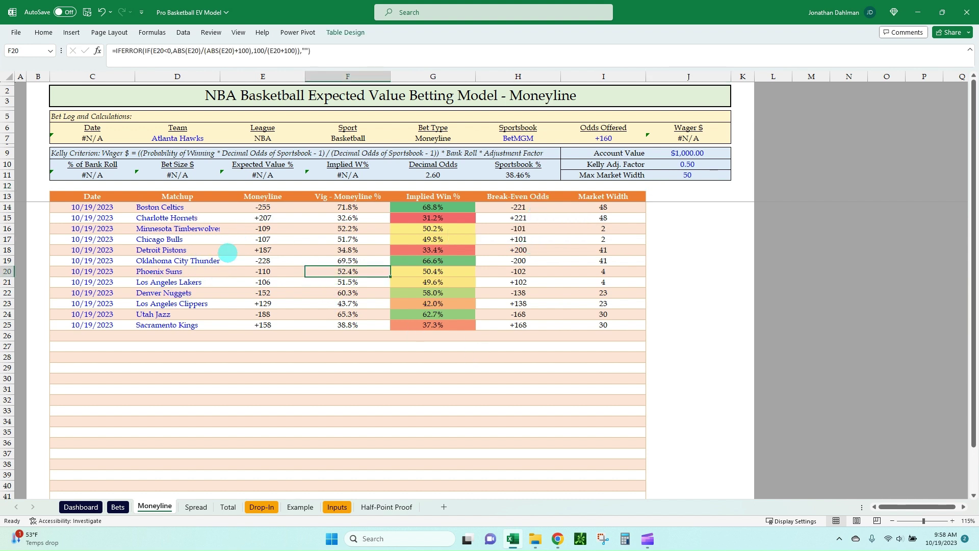
- Inspect the matchup entries in D14–D16 and Boston's and Charlotte's break-even formulas in H14–H15
left_click(218, 227)
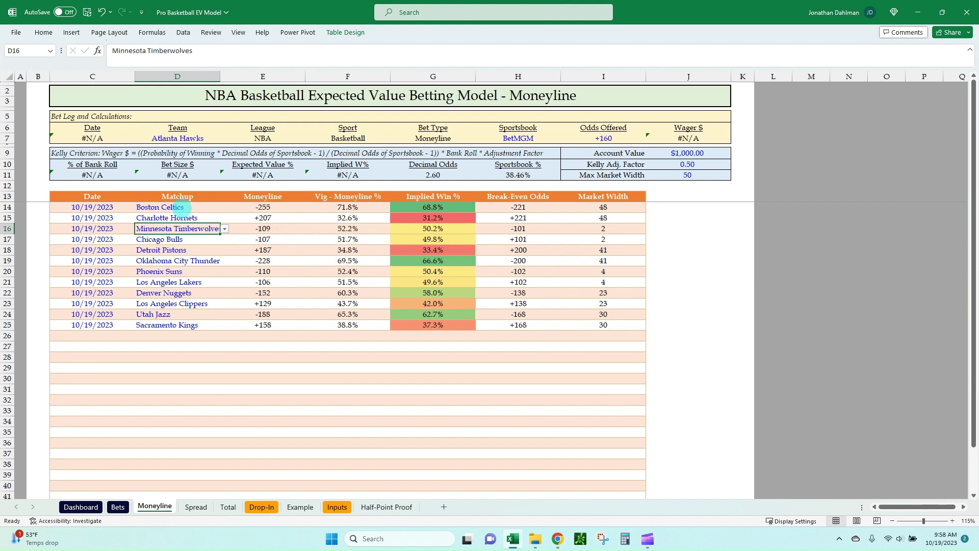
left_click(181, 208)
left_click(196, 217)
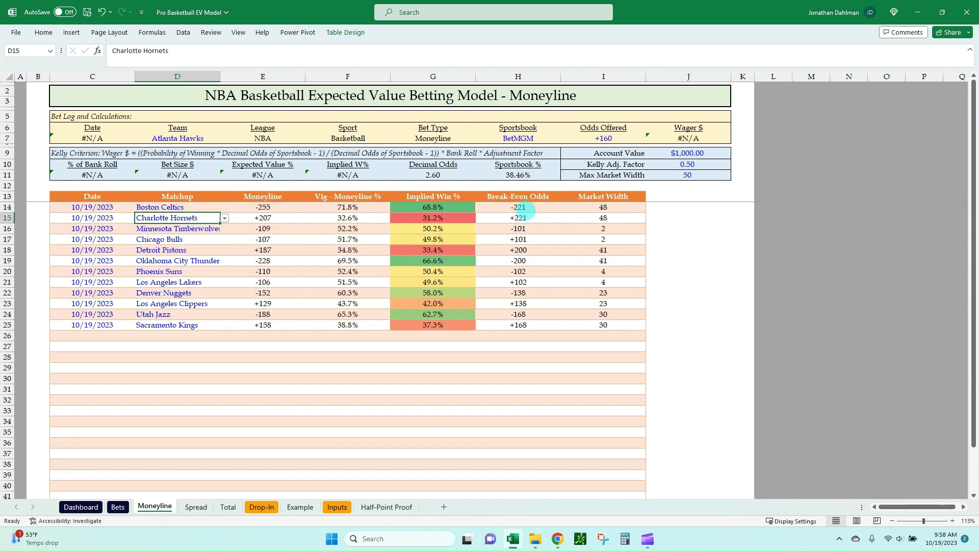
left_click(529, 208)
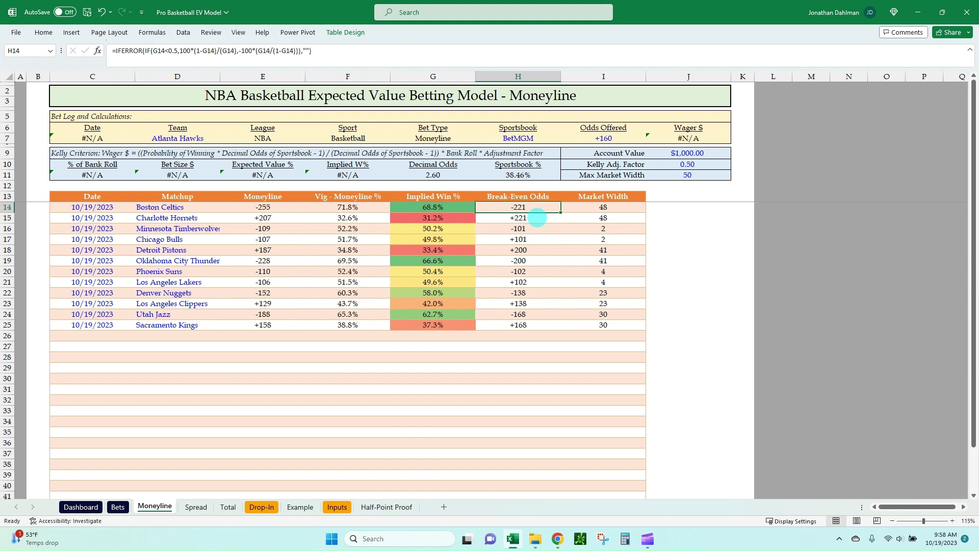
left_click(535, 218)
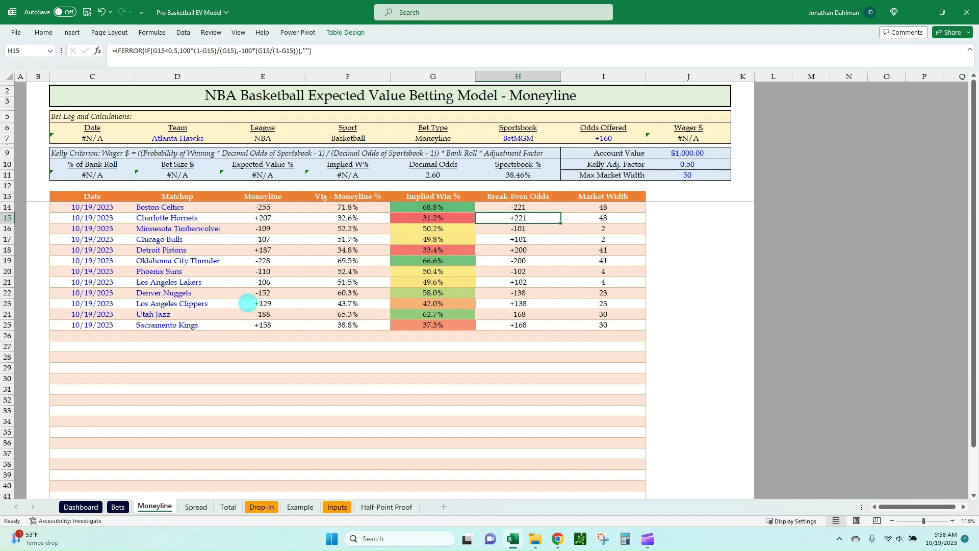
key("alt+Tab")
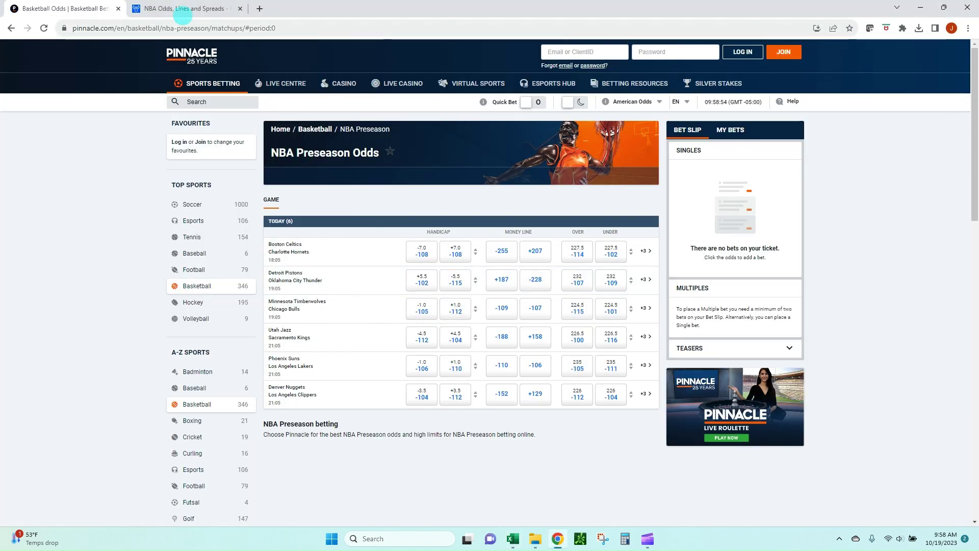
- Compare today's NBA money lines in Sportsbook Review's Money Line table, then go back to Excel
left_click(173, 8)
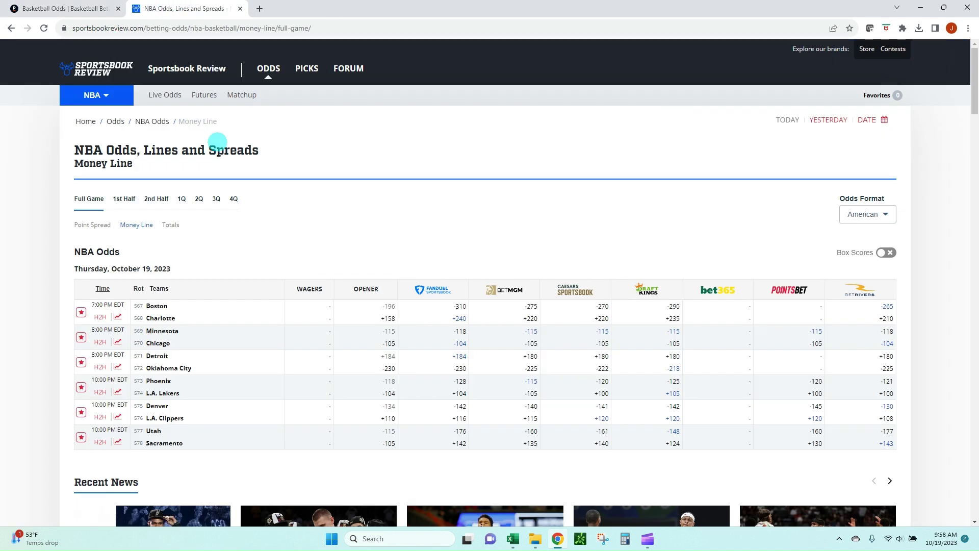
scroll(333, 173, "down", 1)
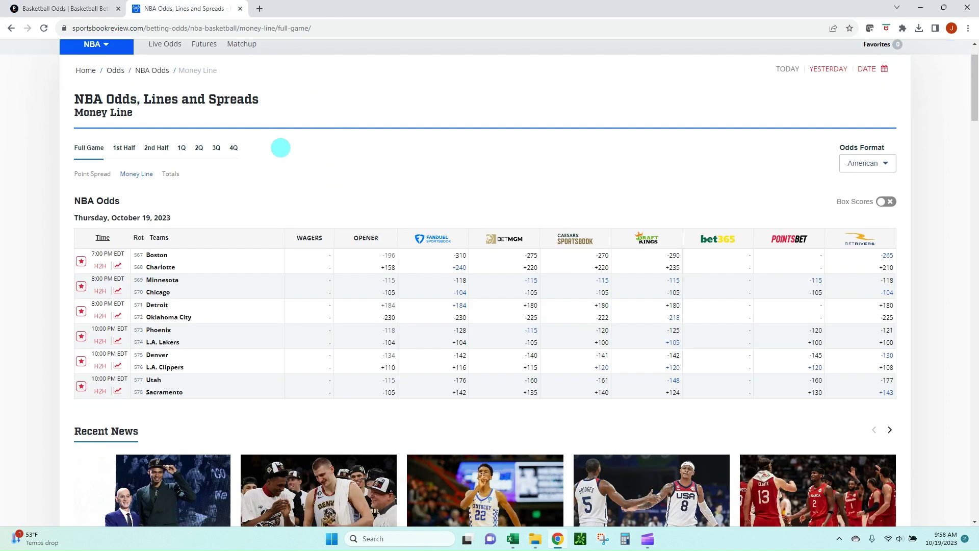
scroll(280, 147, "down", 1)
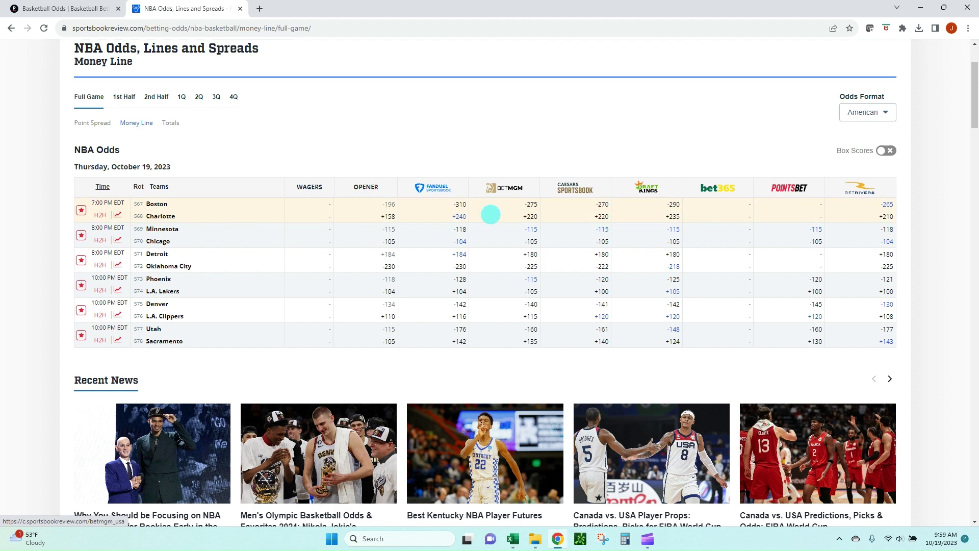
key("alt+Tab")
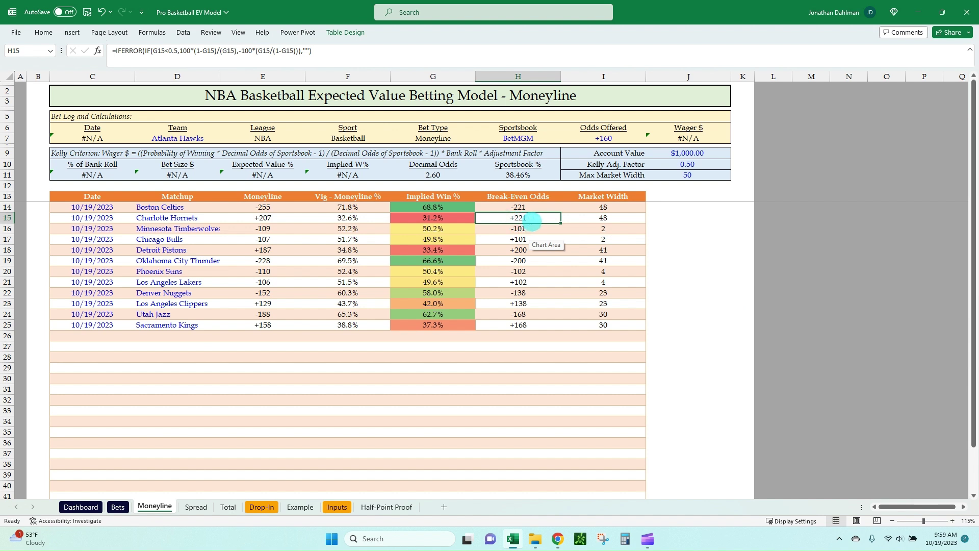
- Enter Charlotte Hornets, FanDuel and +240 odds offered in the bet log row
left_click(211, 138)
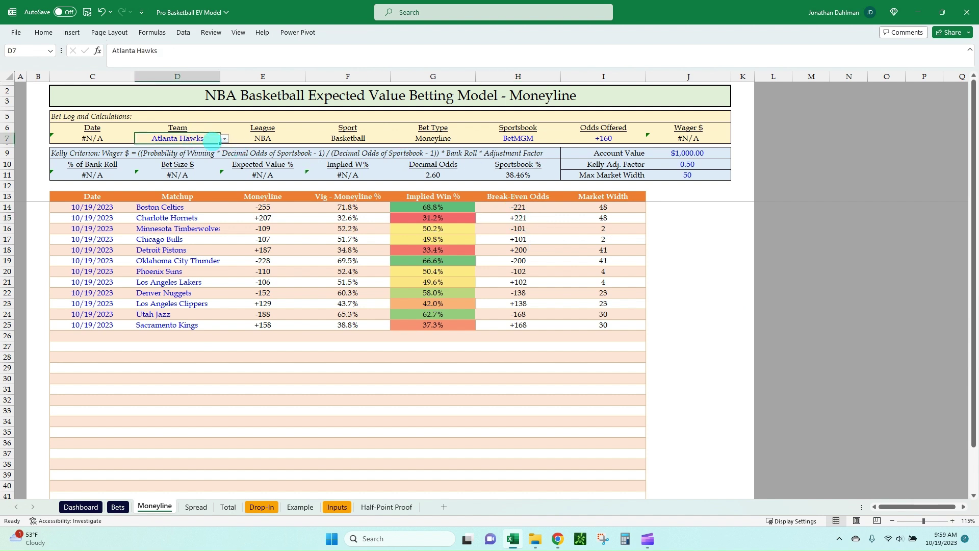
left_click(225, 139)
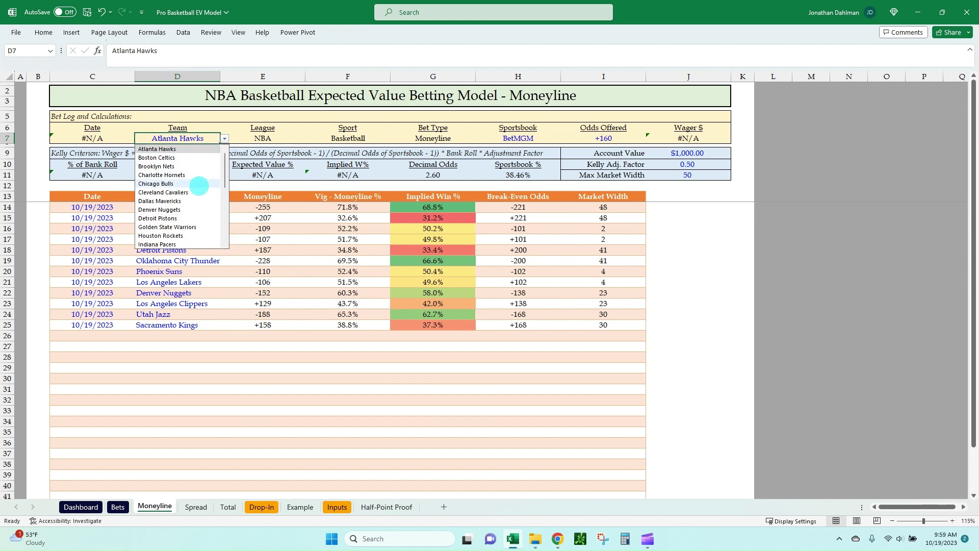
left_click(198, 177)
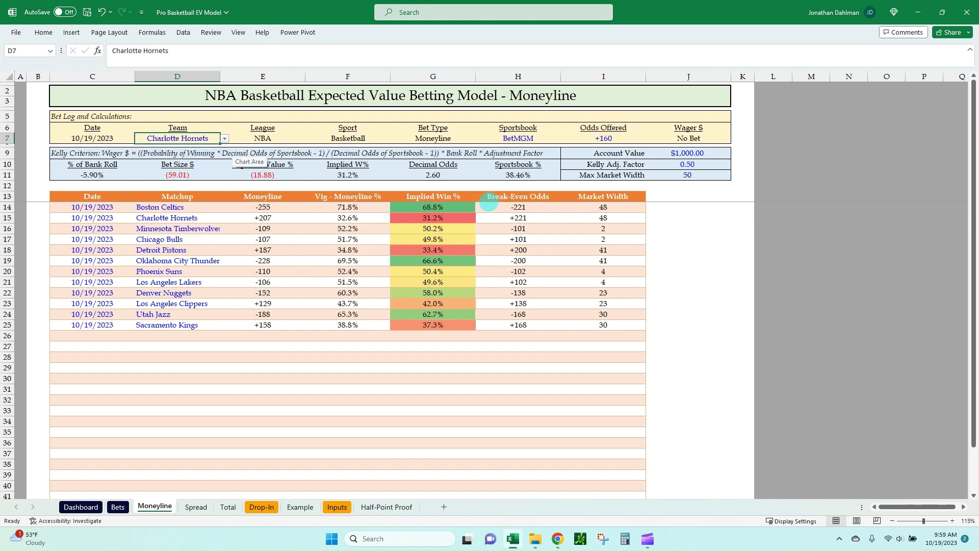
key("Right")
key("Right")
key("Right")
key("Right")
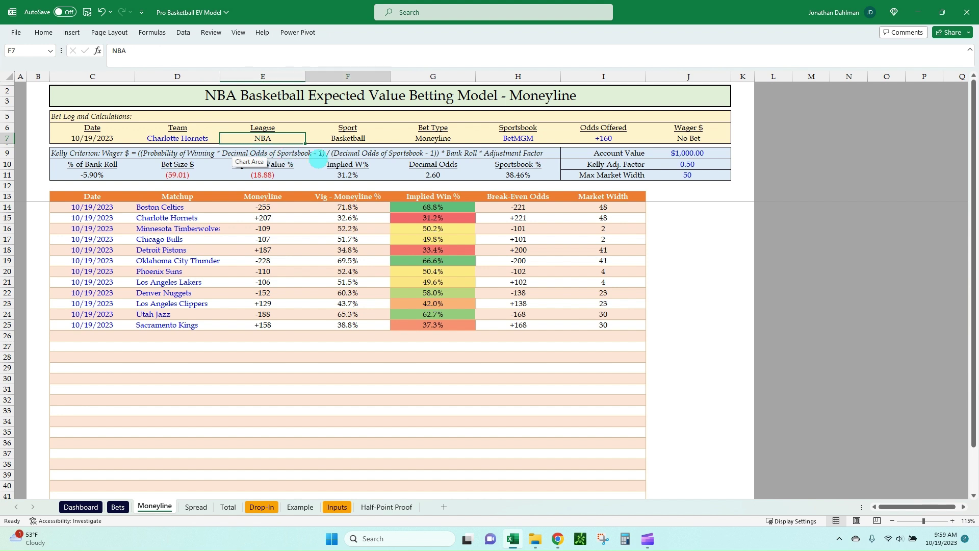
left_click(565, 139)
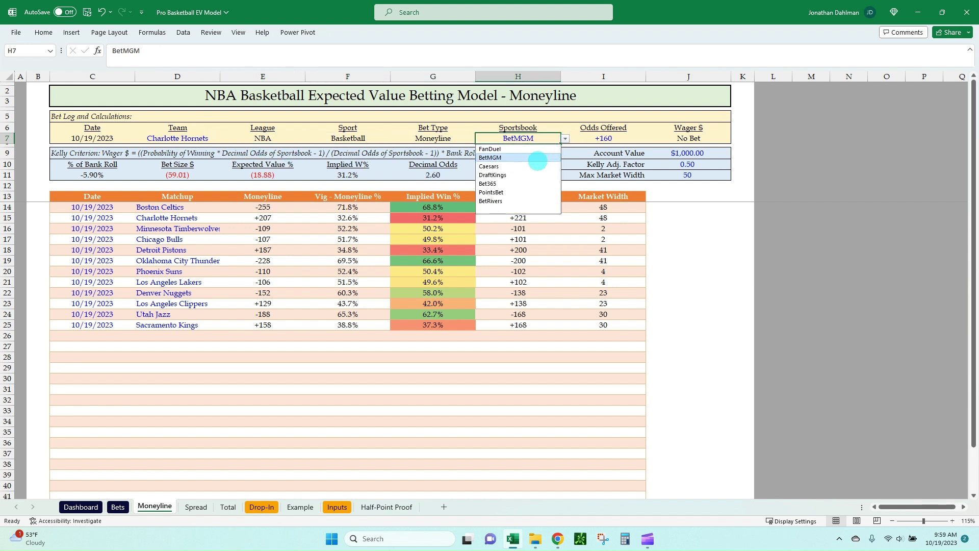
left_click(533, 148)
key("Right")
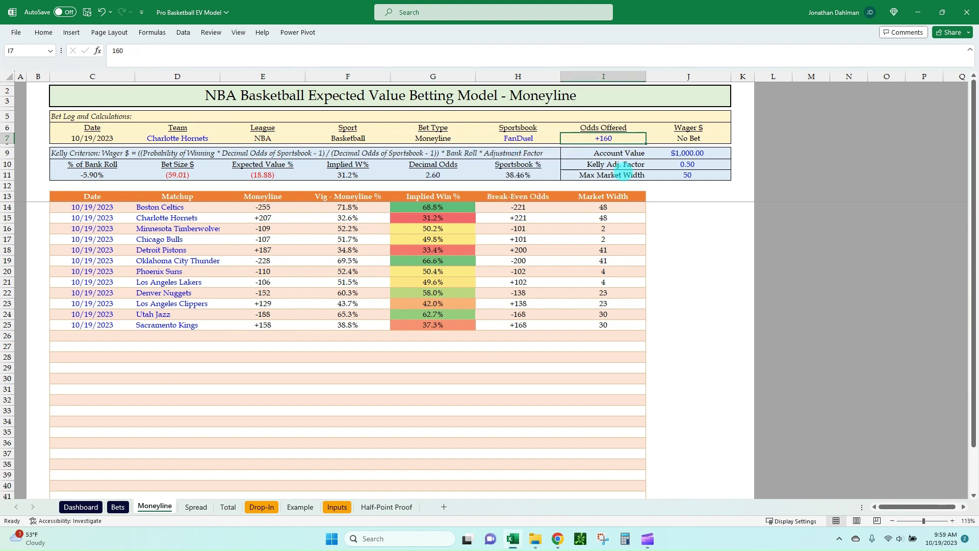
type("240")
key("Right")
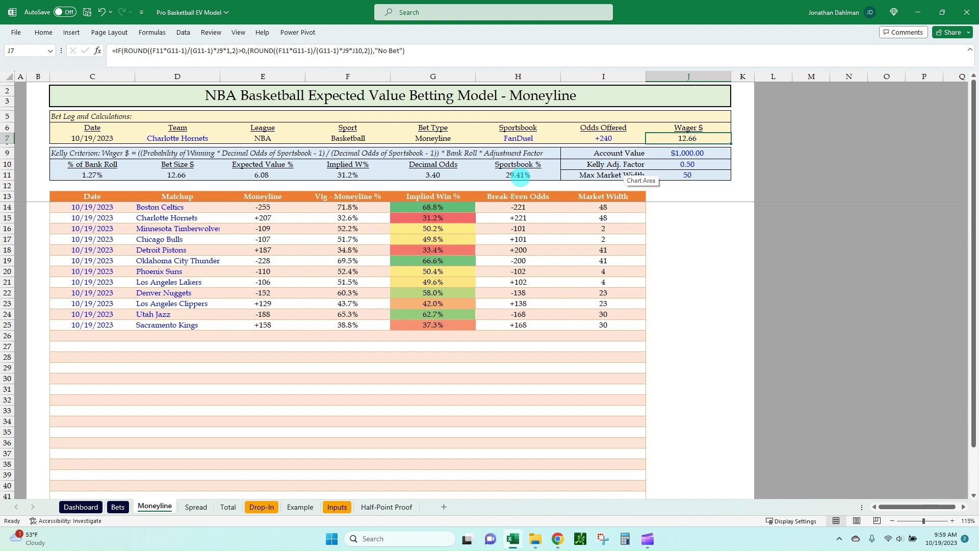
- Check the Sportsbook % (29.41%) and Implied Win % (31.2%) formulas for Charlotte
left_click(519, 175)
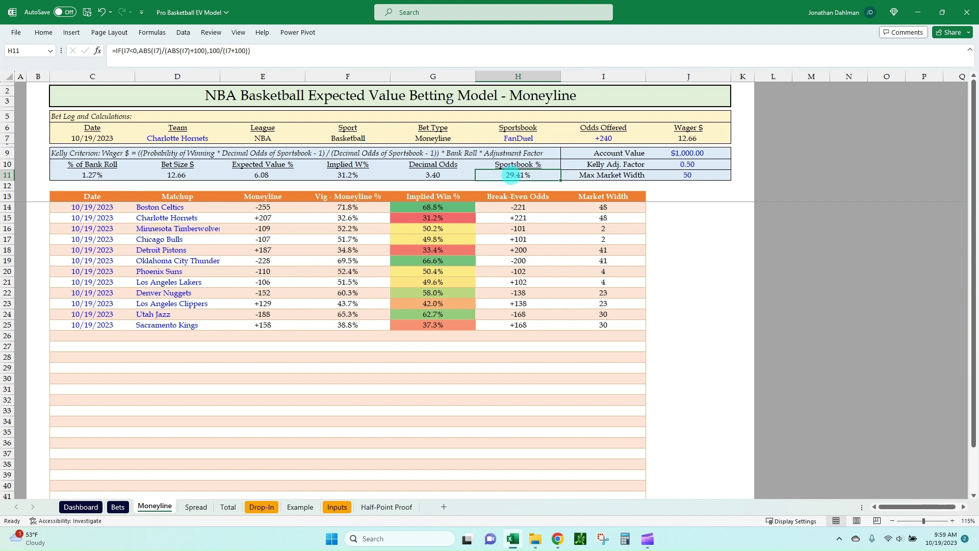
left_click(617, 137)
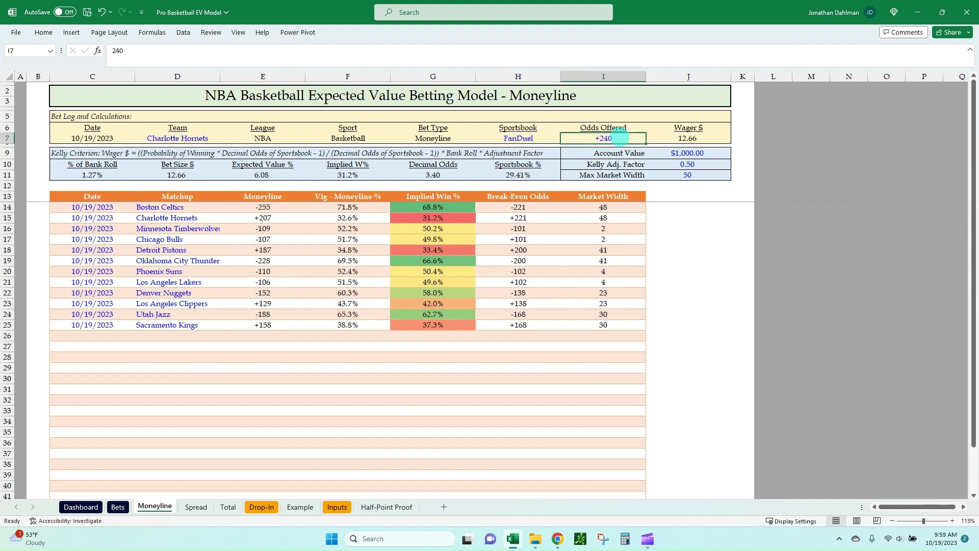
left_click(546, 174)
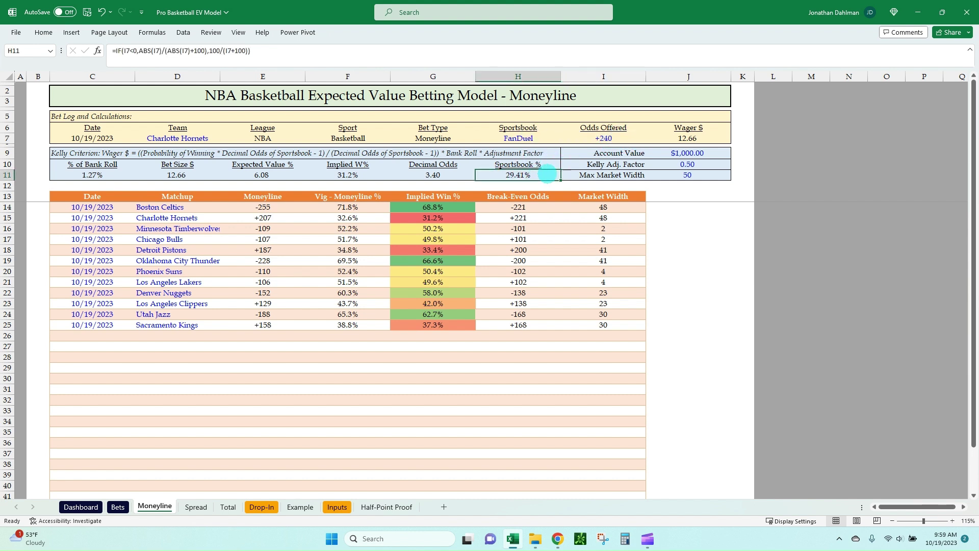
left_click(457, 219)
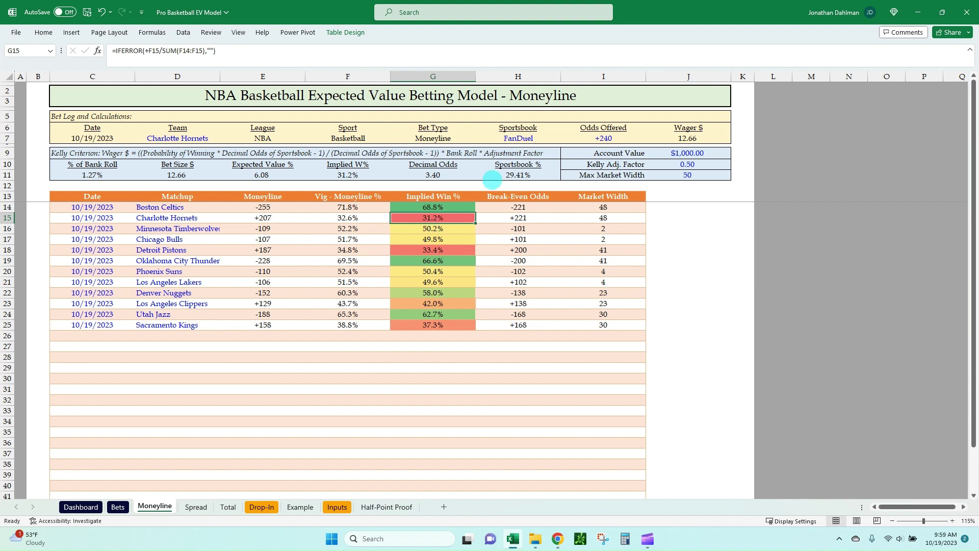
left_click(493, 178)
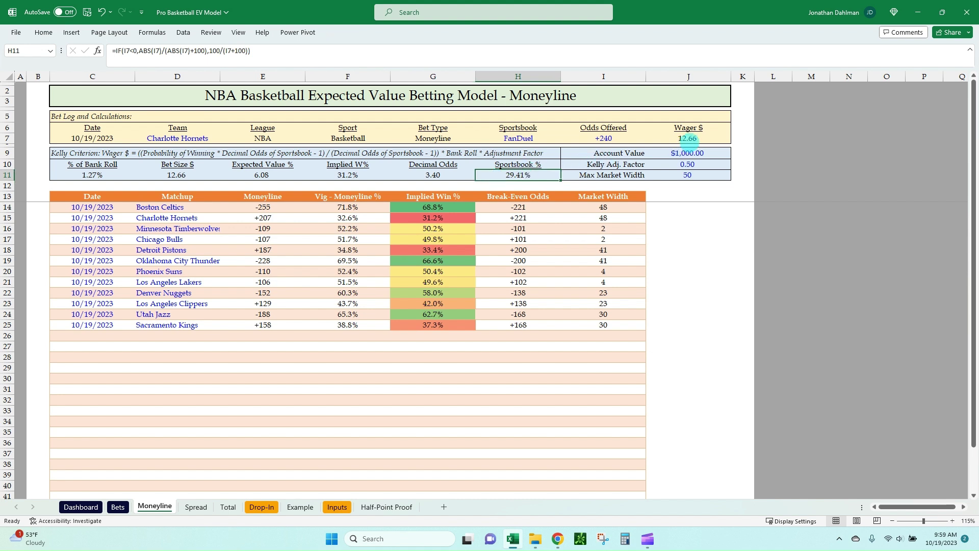
left_click(686, 139)
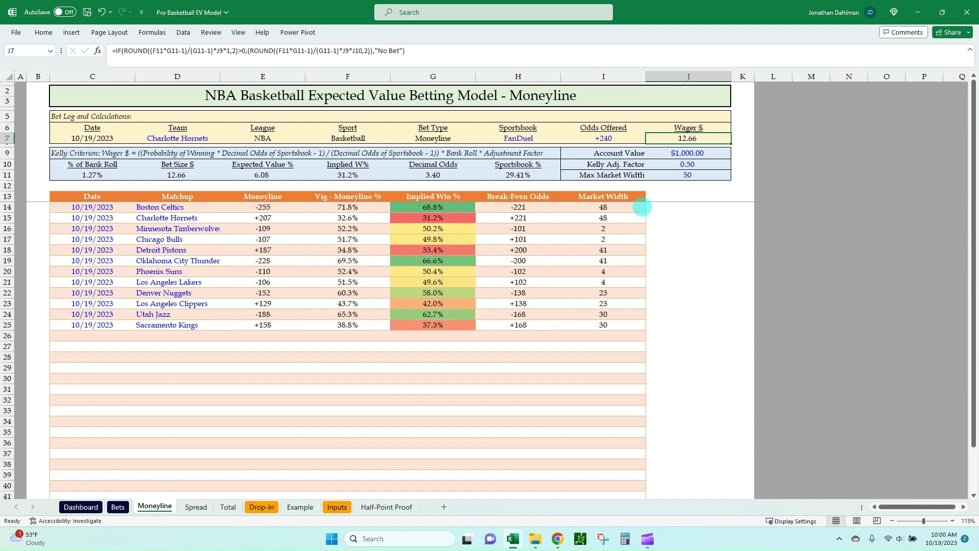
left_click(678, 154)
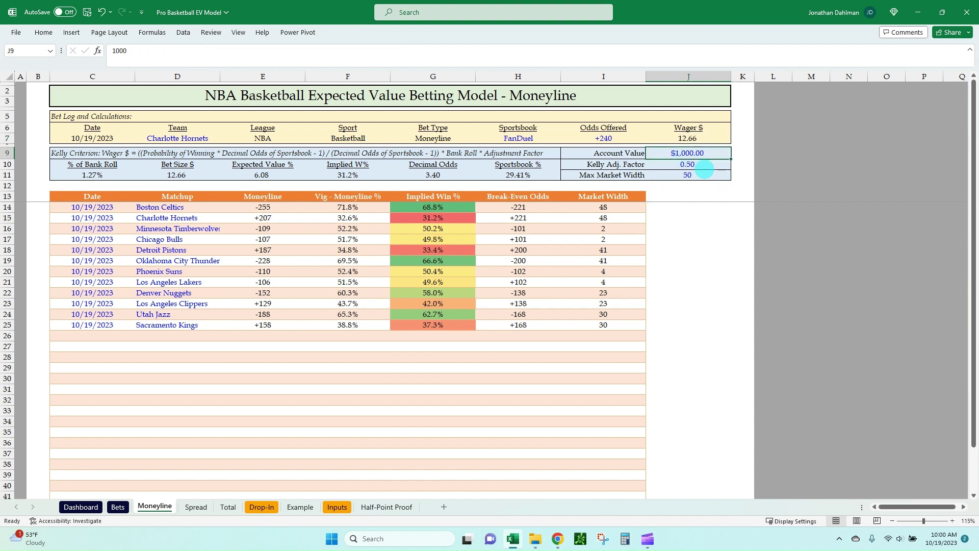
left_click(704, 168)
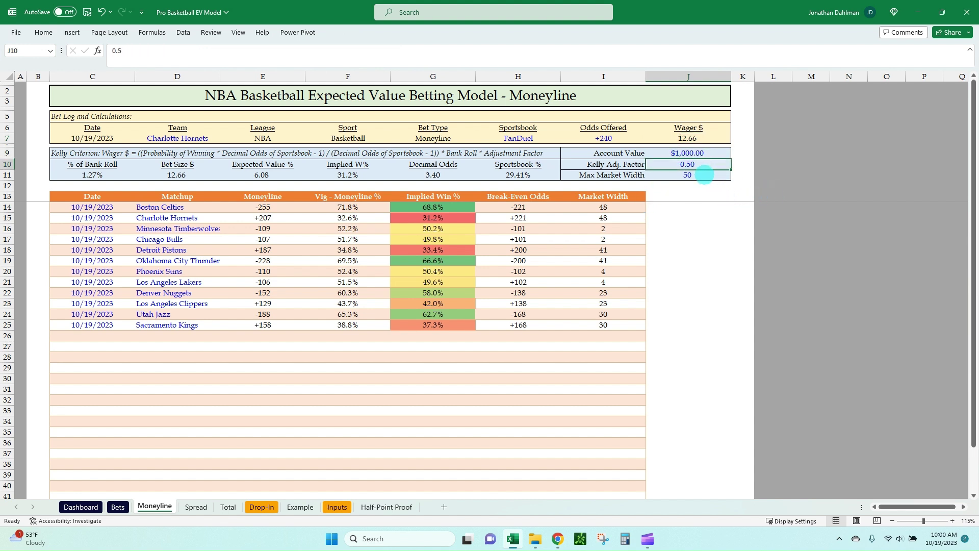
left_click(694, 137)
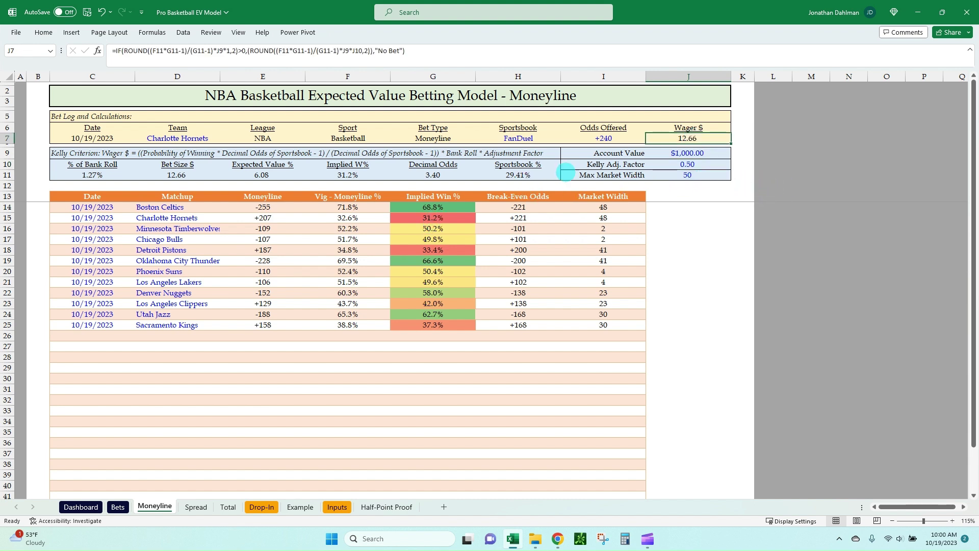
left_click(587, 136)
left_click(539, 138)
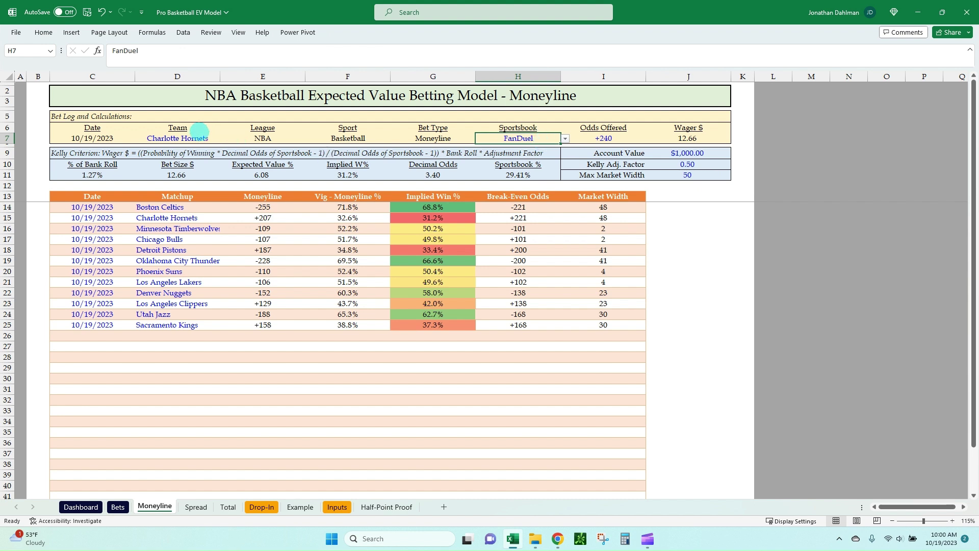
left_click(199, 134)
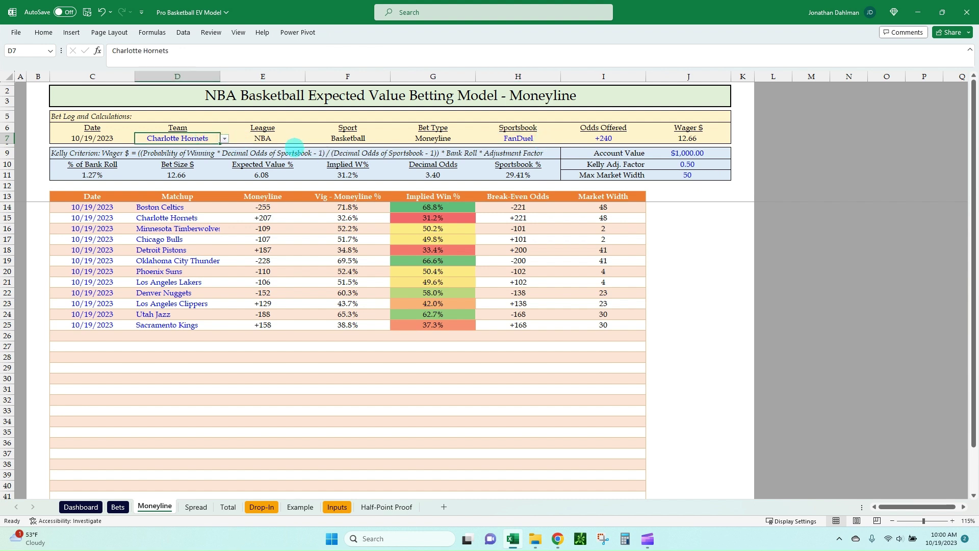
key("alt+Tab")
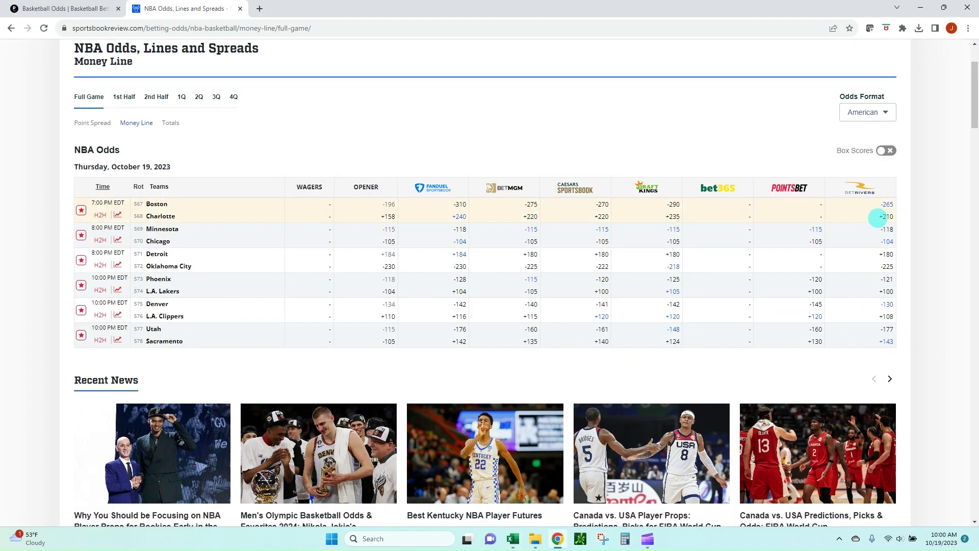
key("alt+Tab")
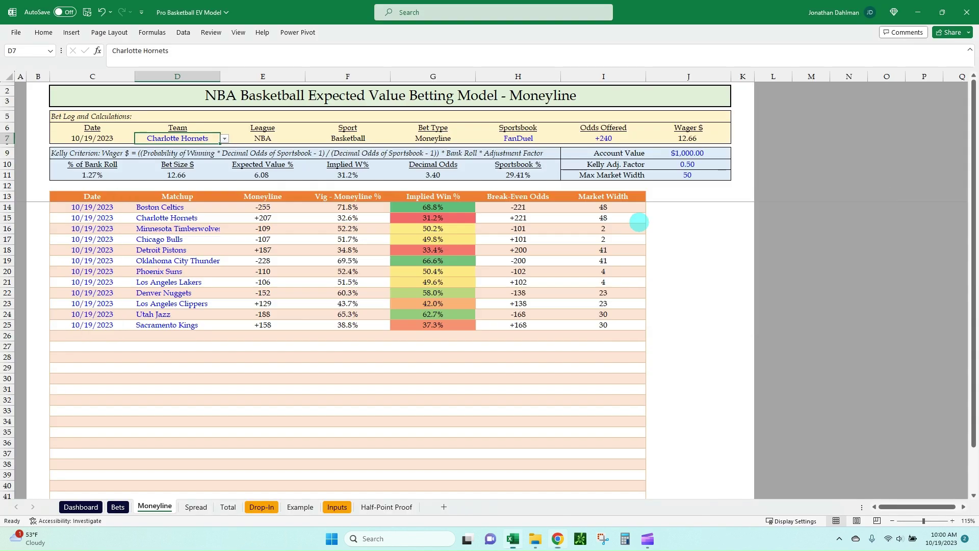
left_click(514, 208)
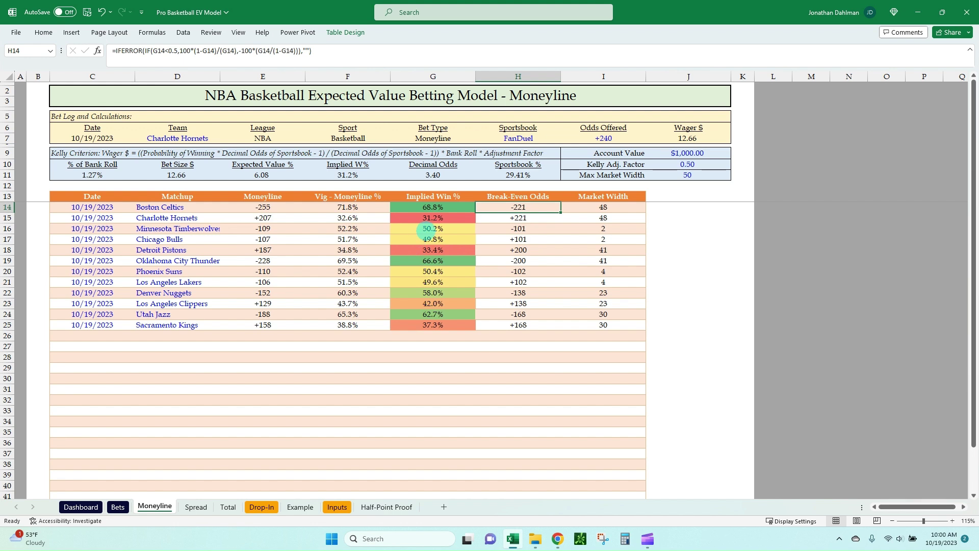
key("alt+Tab")
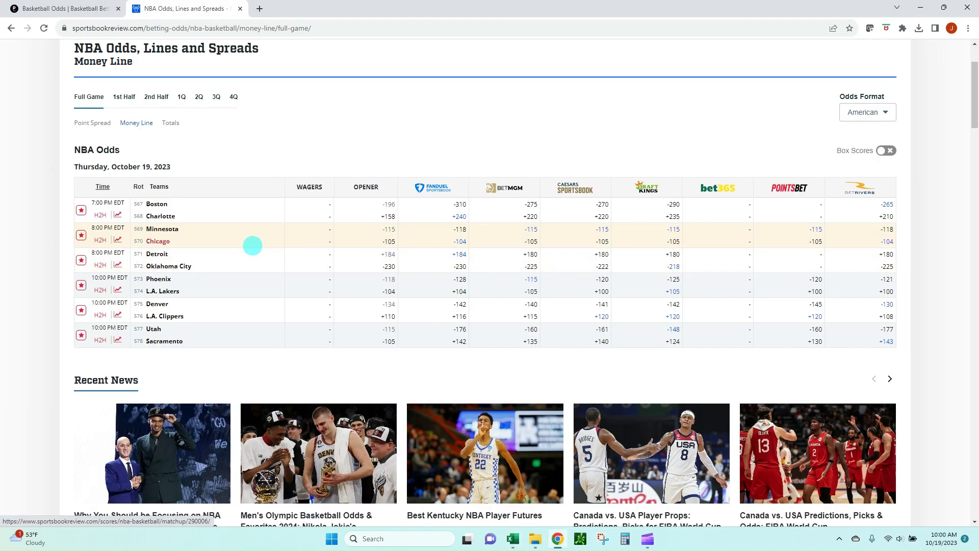
key("alt+Tab")
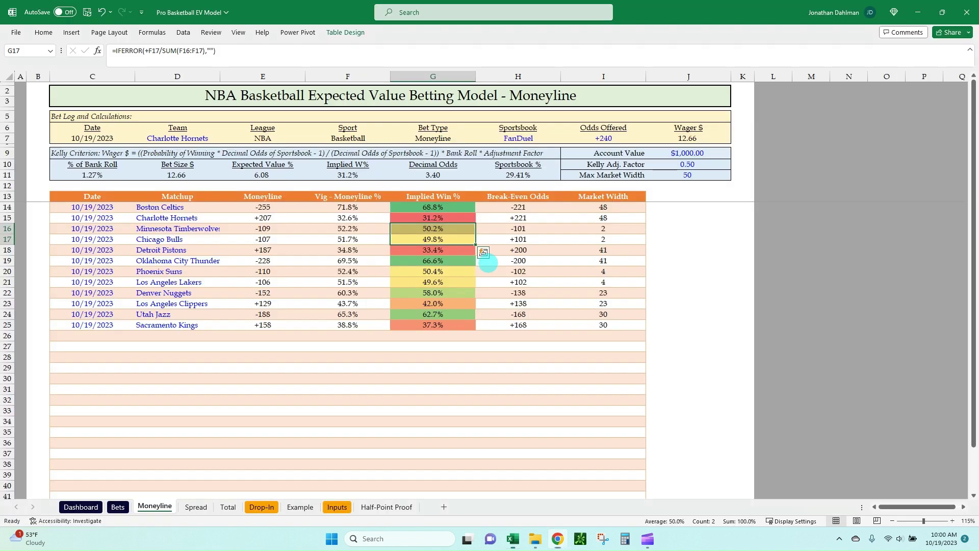
left_click(533, 234)
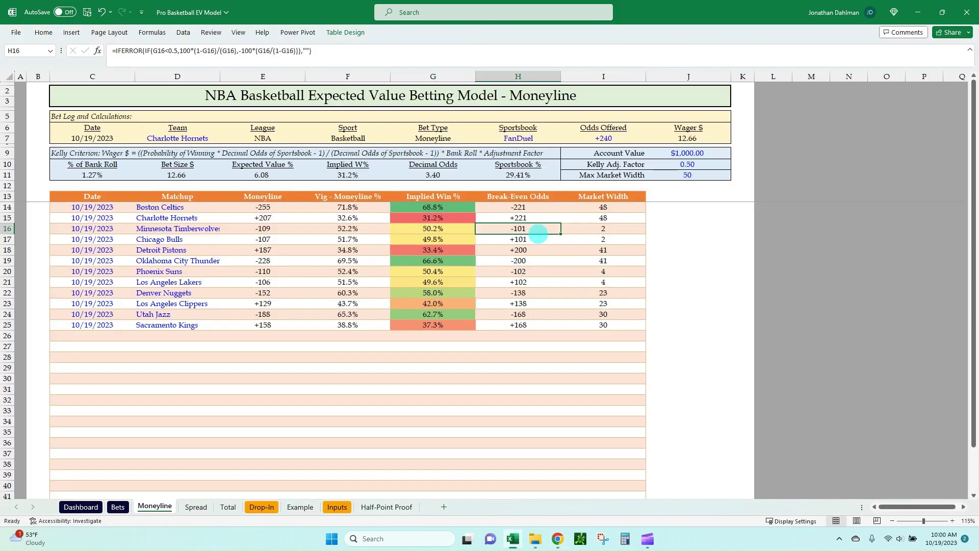
left_click(530, 239)
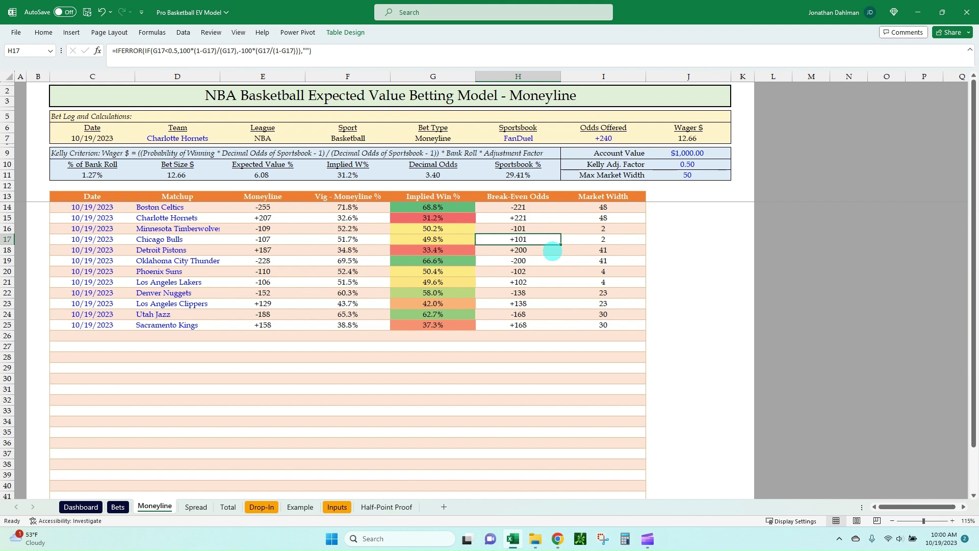
key("alt+Tab")
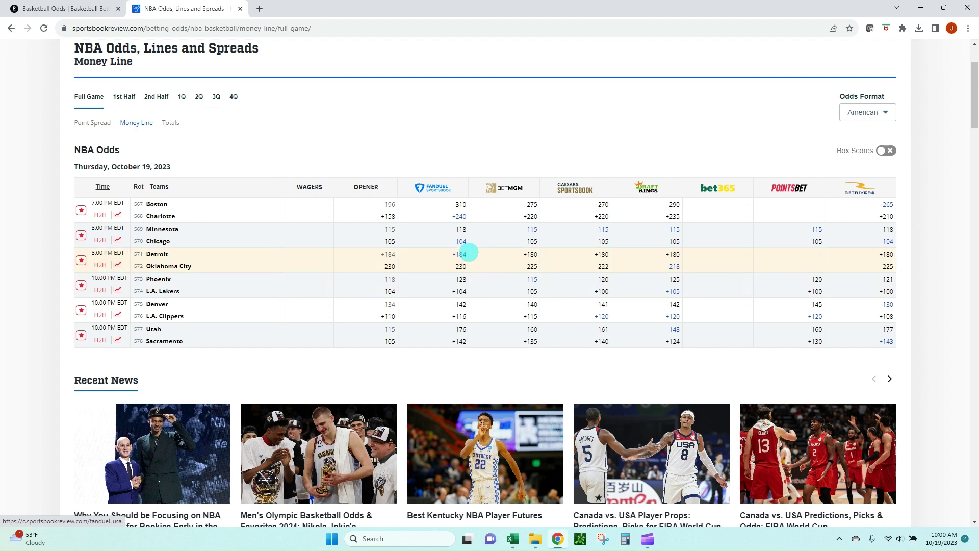
- Compare Detroit's and Oklahoma City's break-even odds against the browser's money lines
key("alt+Tab")
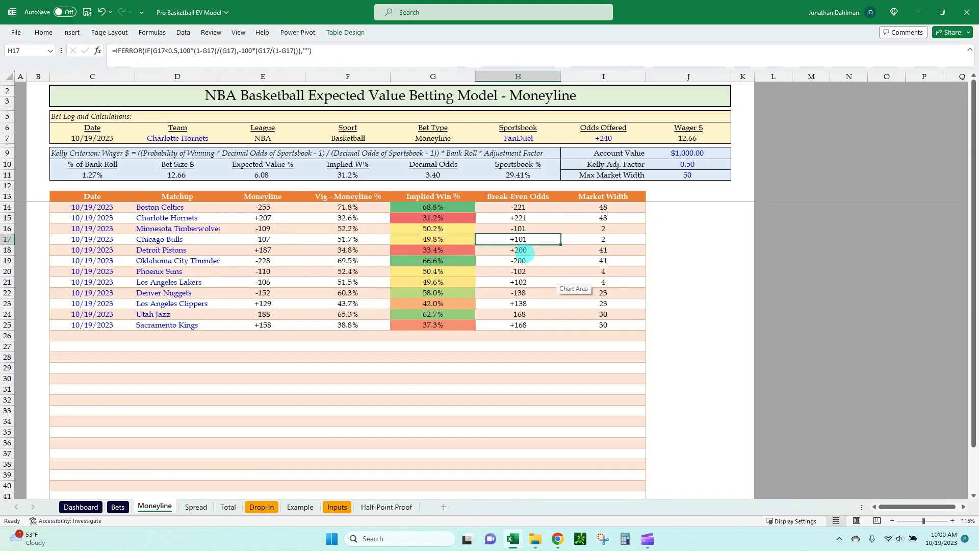
left_click(523, 252)
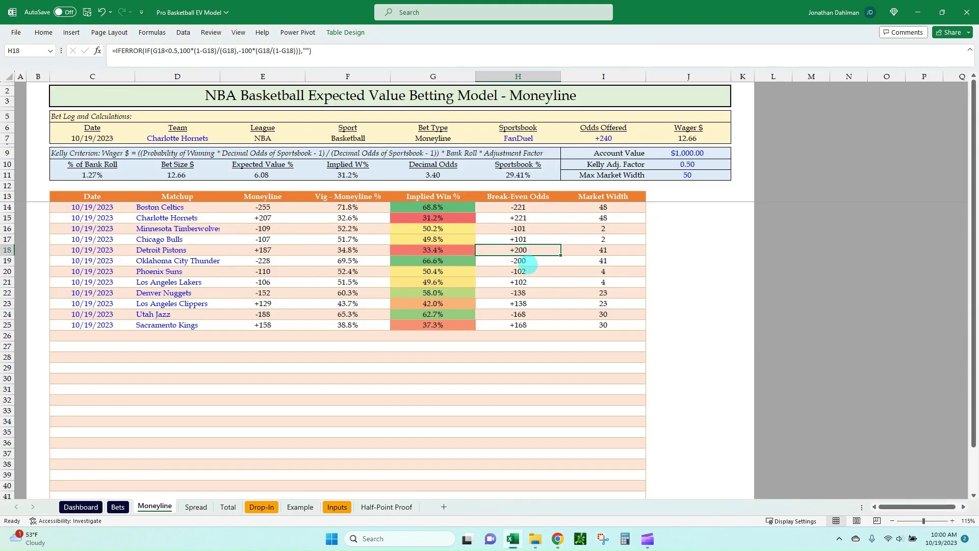
left_click(528, 261)
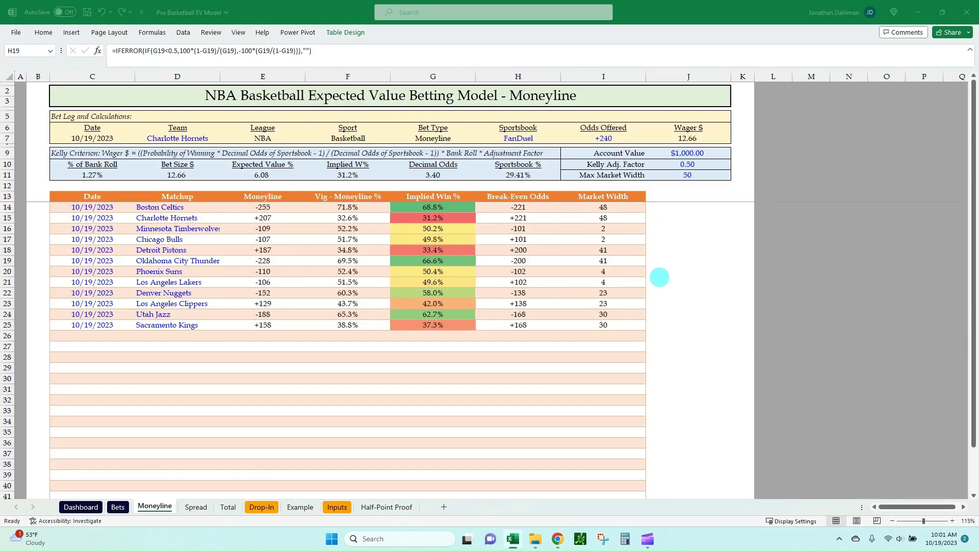
key("alt+Tab")
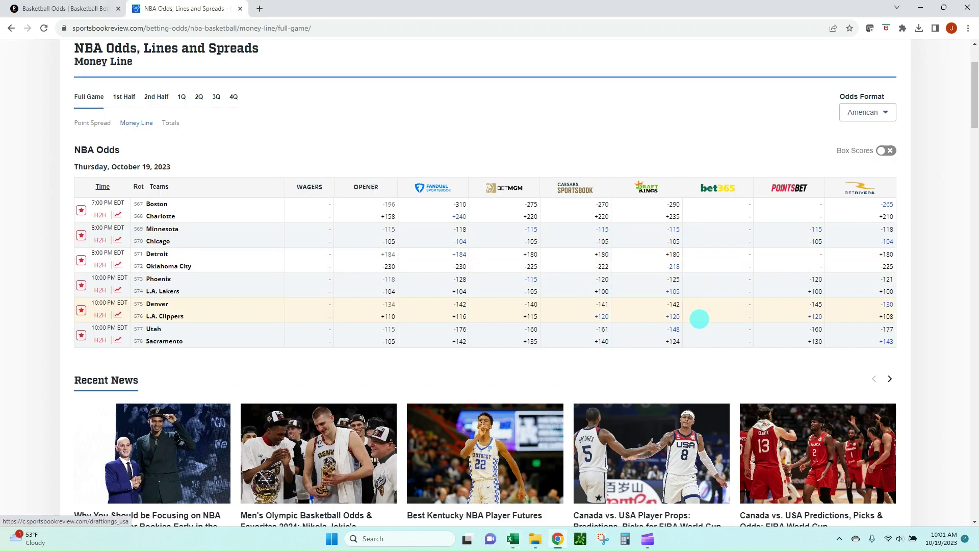
- Check Phoenix's and the Lakers' break-even odds (Lakers -106, +102) against the browser lines
key("alt+Tab")
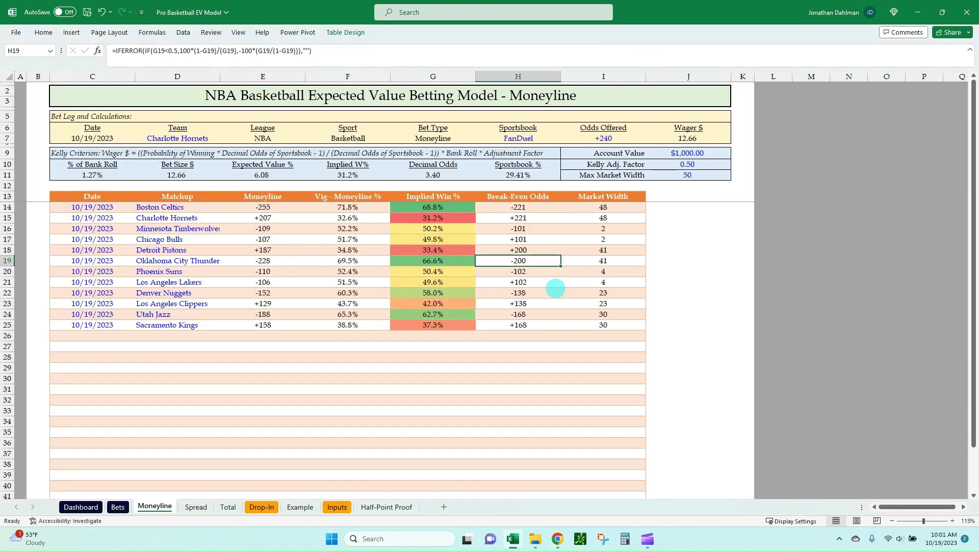
left_click(541, 271)
left_click(541, 282)
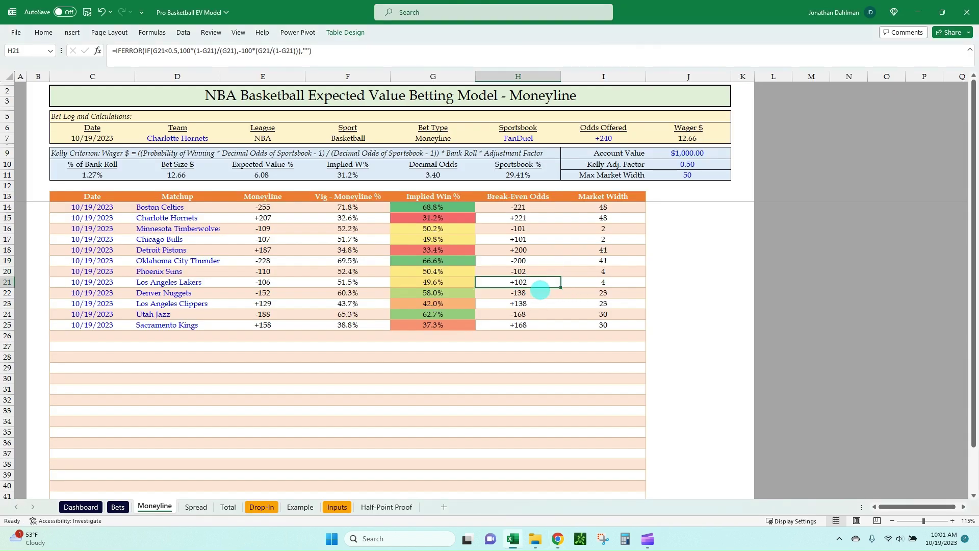
left_click(190, 283)
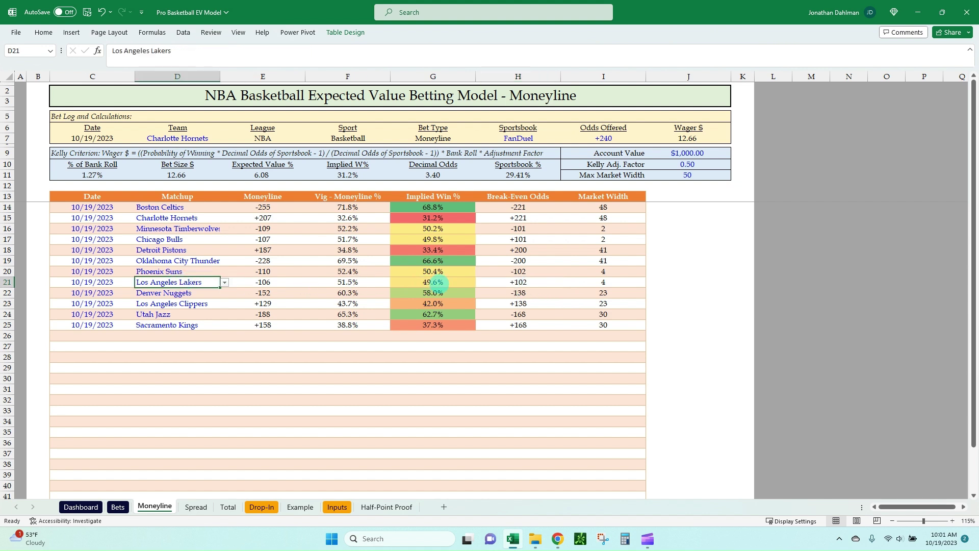
left_click(497, 286)
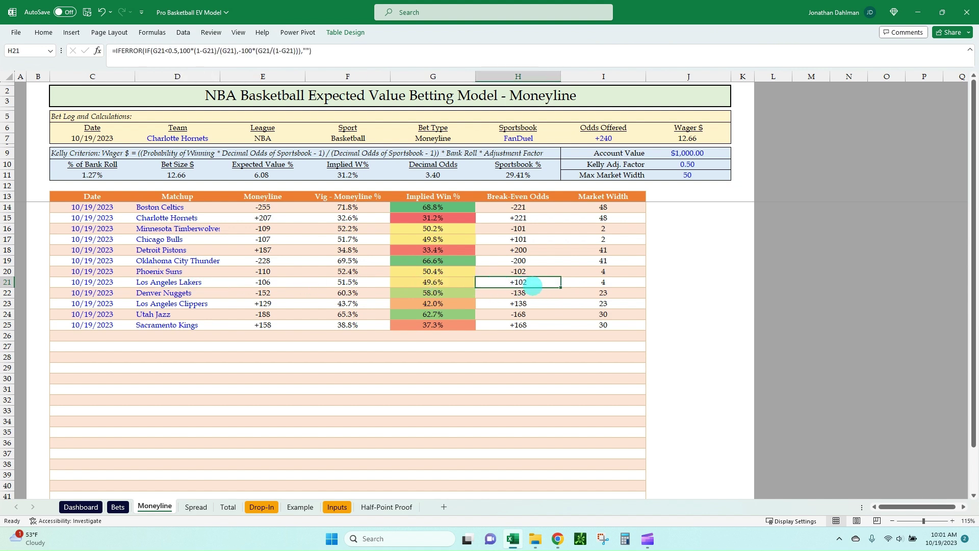
key("alt+Tab")
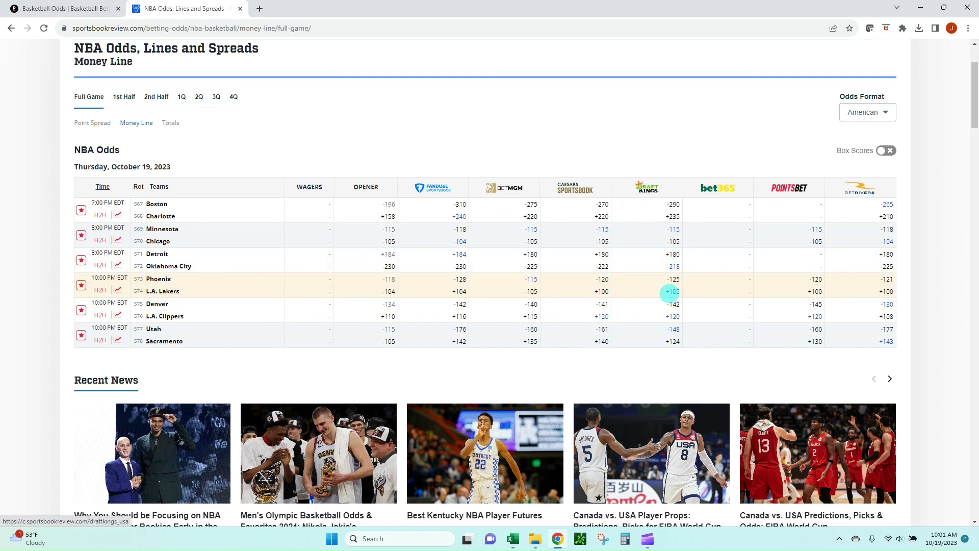
key("alt+Tab")
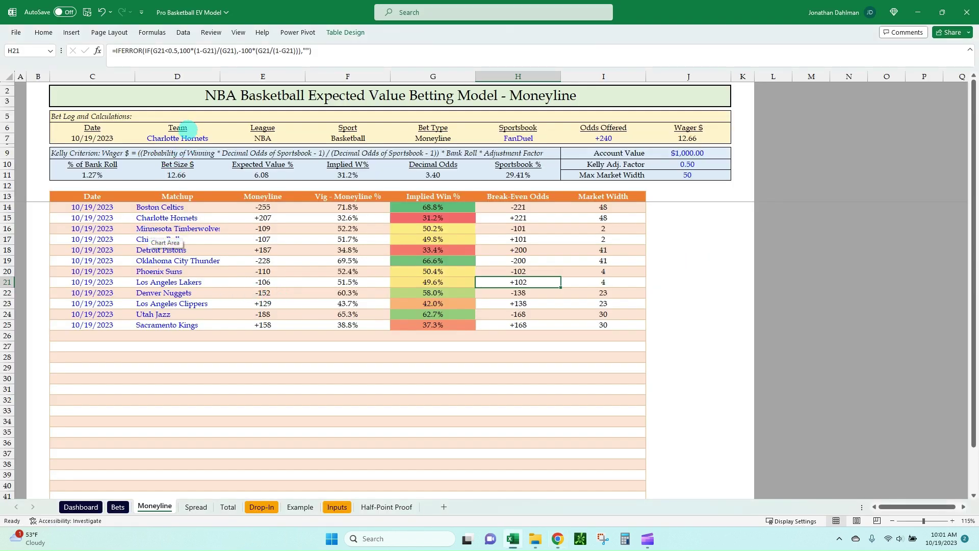
- Record Los Angeles Lakers at DraftKings +105 in the bet log, sizing a 7.56 wager
left_click(183, 138)
key("alt+Down")
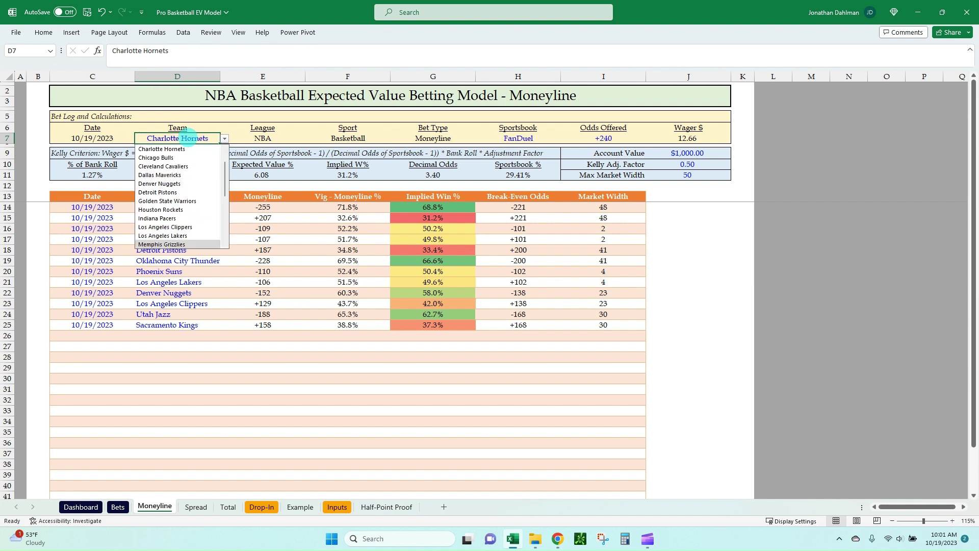
key("Up")
key("Return")
key("Right")
key("Right")
key("Right")
key("Right")
key("Right")
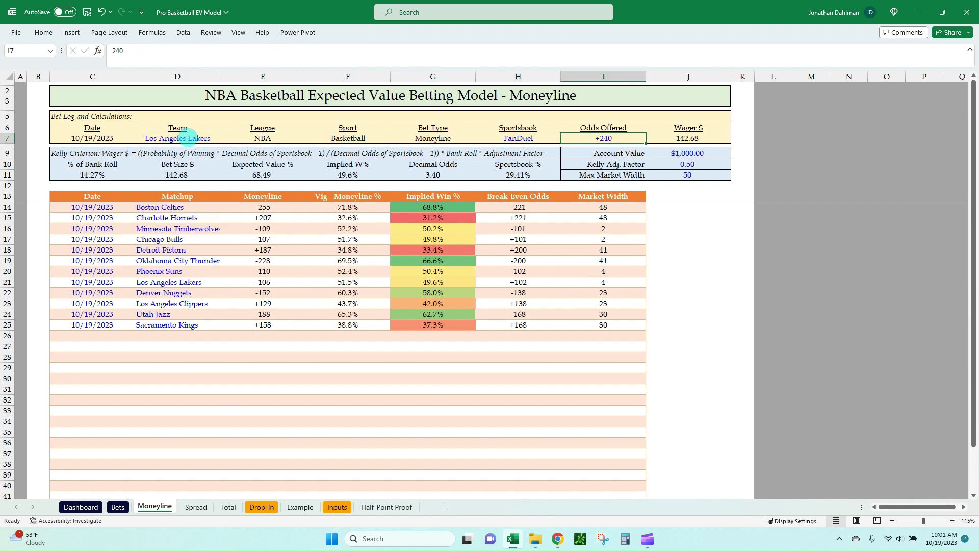
key("Left")
key("alt+Down")
key("Down")
key("Down")
key("Return")
key("Right")
type("105")
key("Tab")
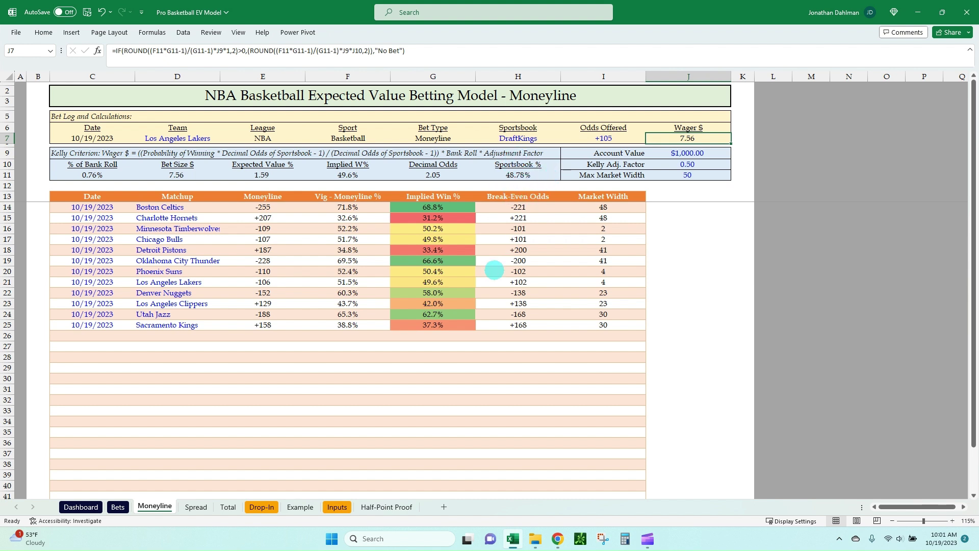
left_click(458, 284)
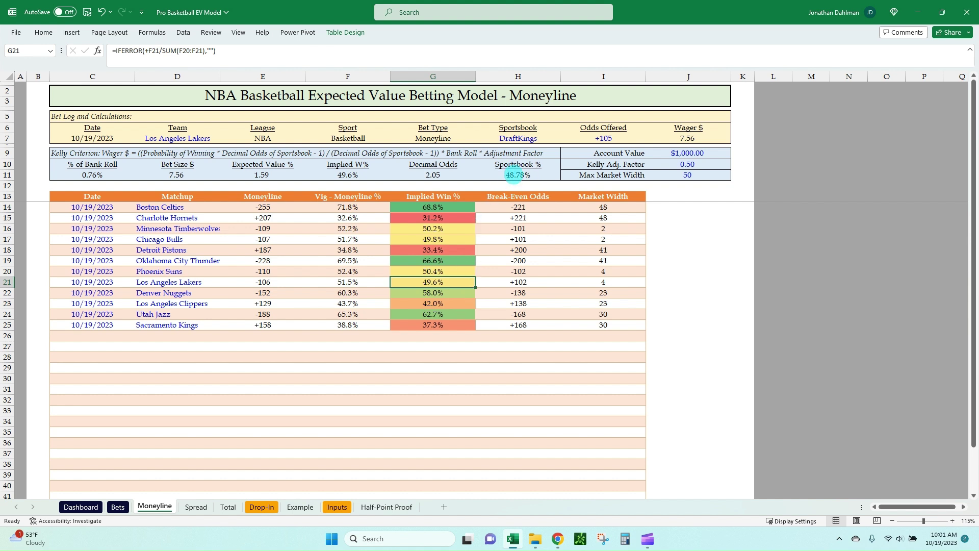
left_click(514, 175)
left_click(525, 136)
left_click(602, 137)
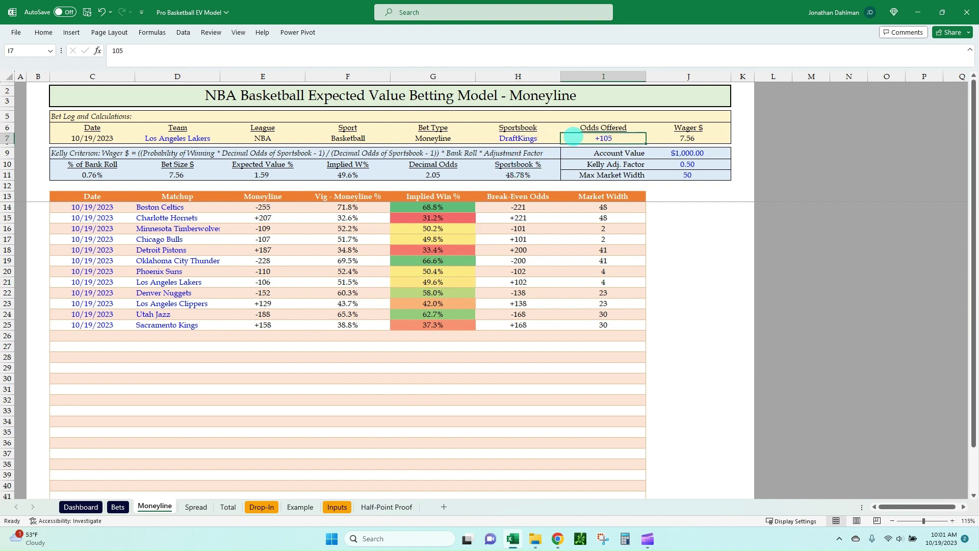
left_click(528, 174)
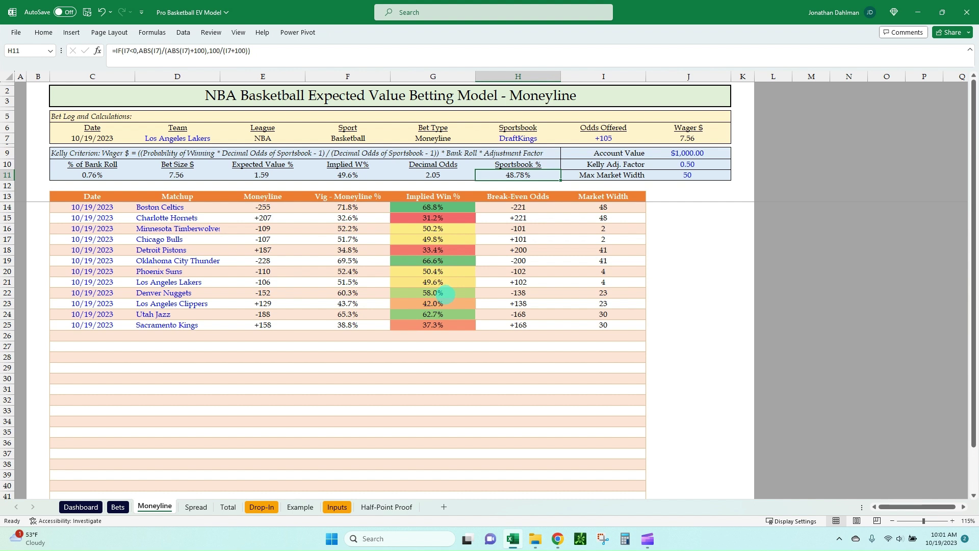
left_click(455, 282)
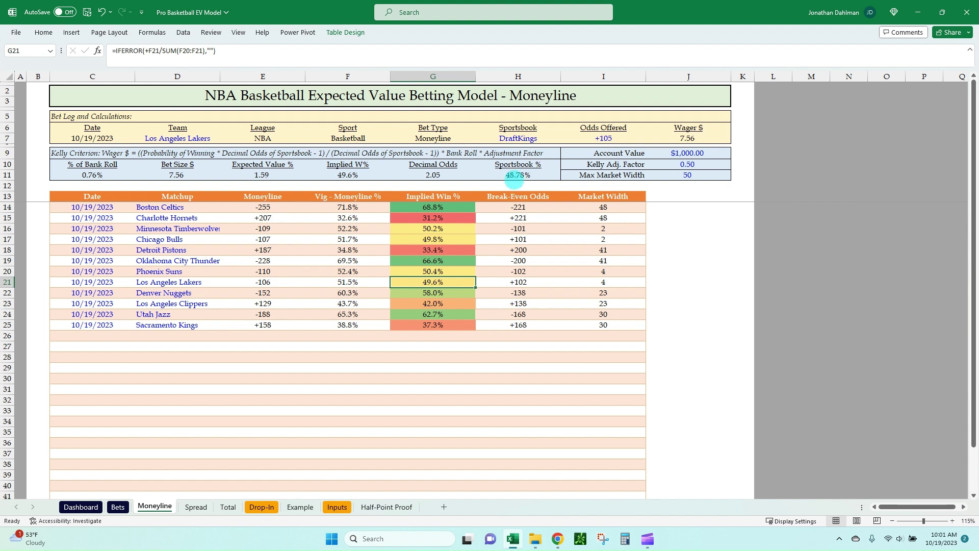
left_click(516, 175)
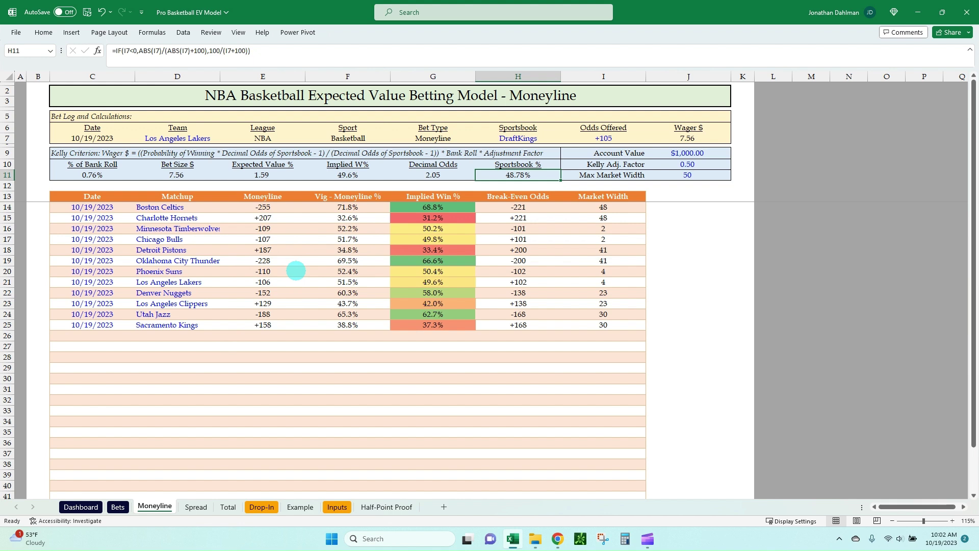
- Copy the six Pinnacle matchups and odds into the Drop-In sheet without web formatting
key("alt+Tab")
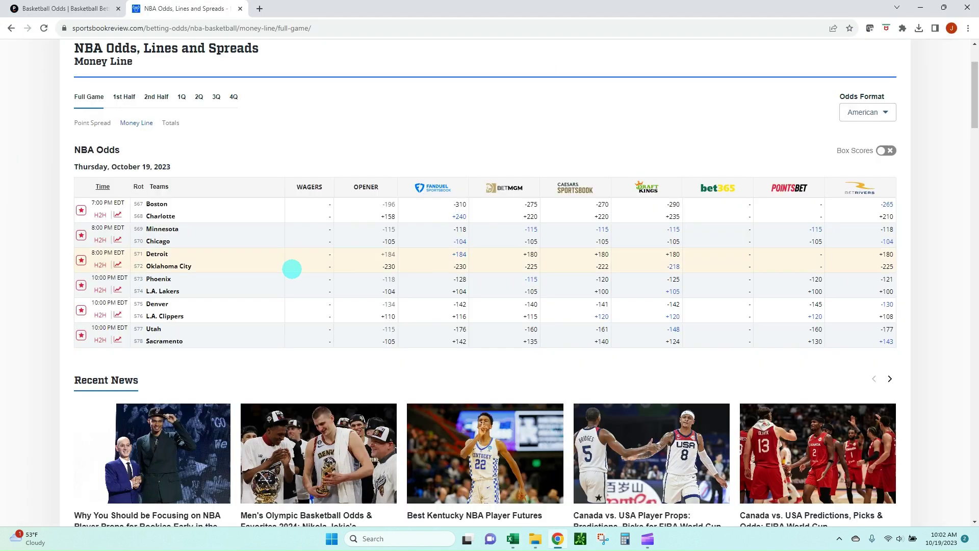
key("ctrl+Tab")
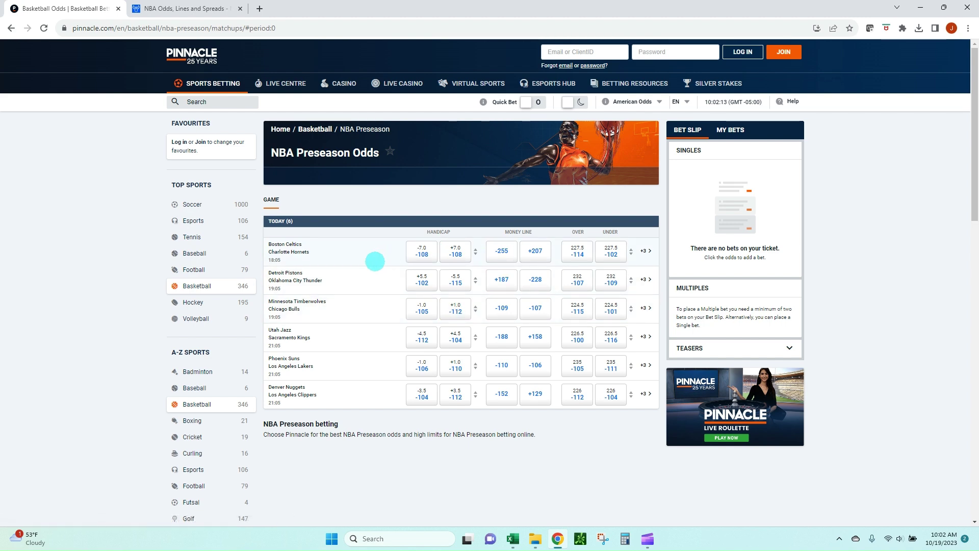
key("alt+Tab")
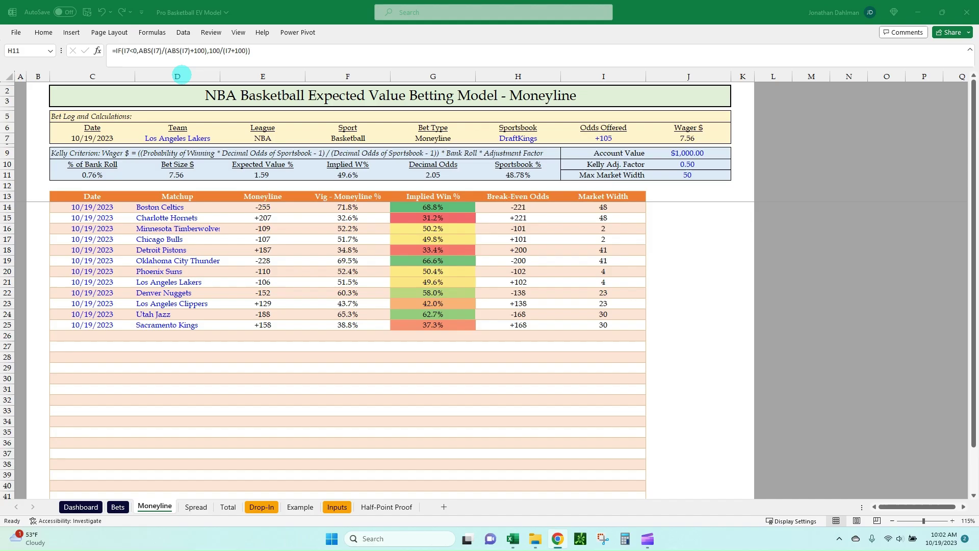
key("alt+Tab")
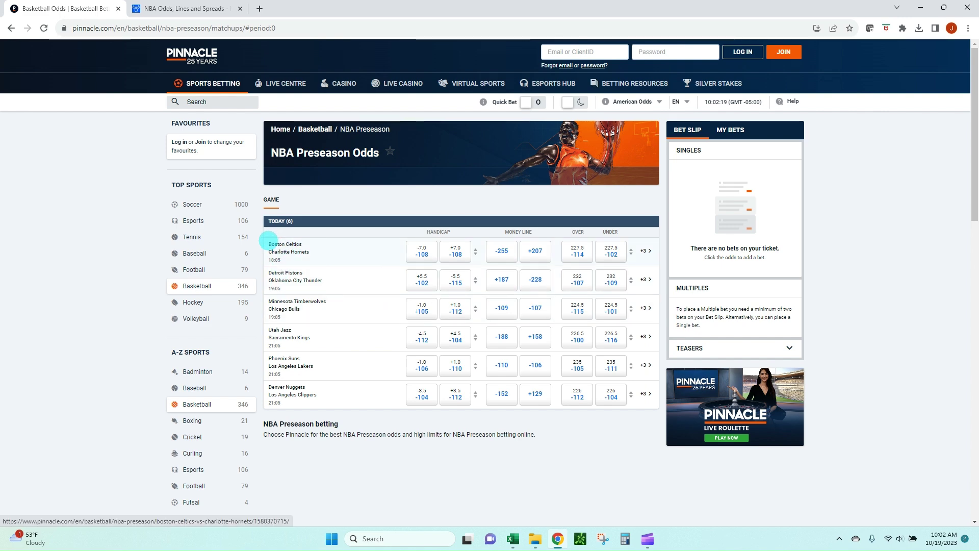
left_click_drag(266, 240, 371, 408)
key("ctrl+c")
key("alt+Tab")
left_click(261, 506)
key("ctrl+v")
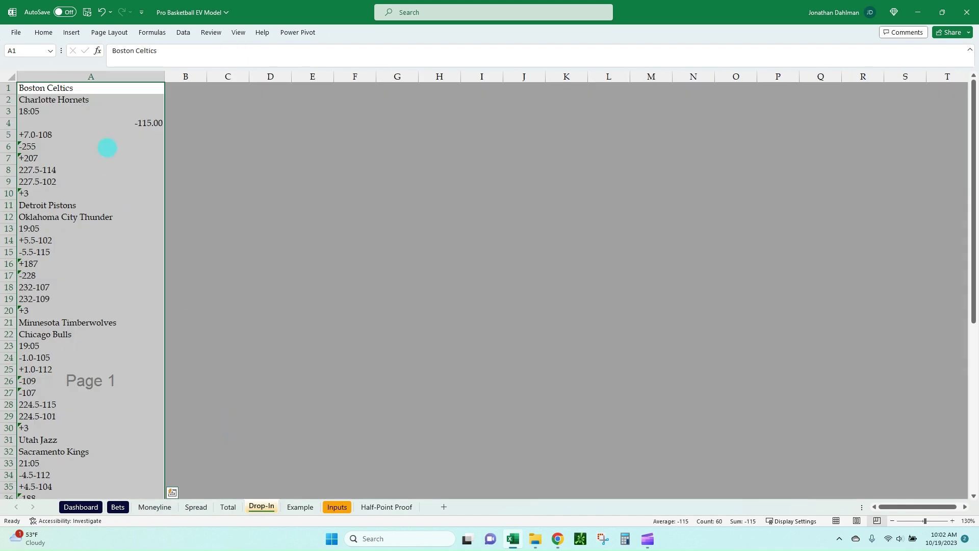
left_click(182, 492)
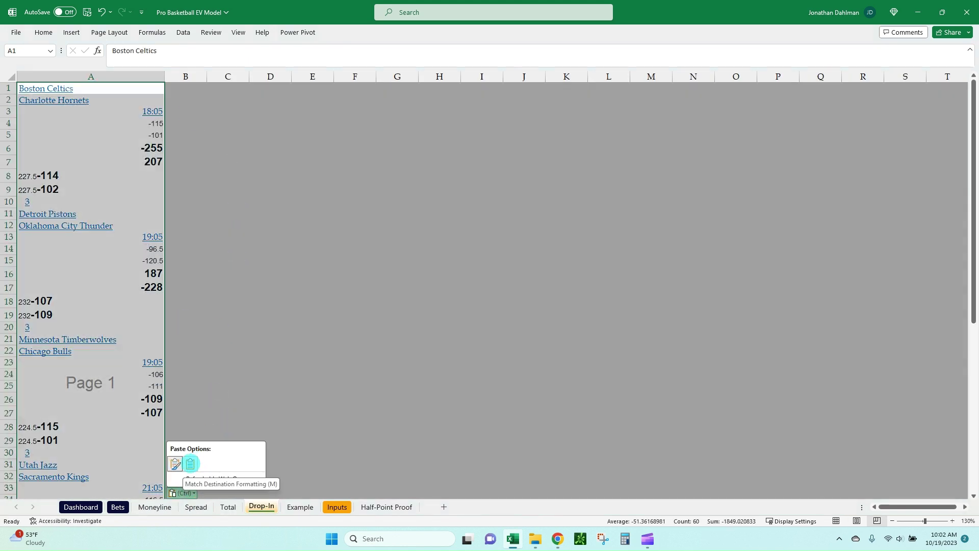
left_click(190, 463)
- Check Charlotte's vig on the Moneyline sheet and glance at SportsbookReview's NBA money lines
left_click(155, 506)
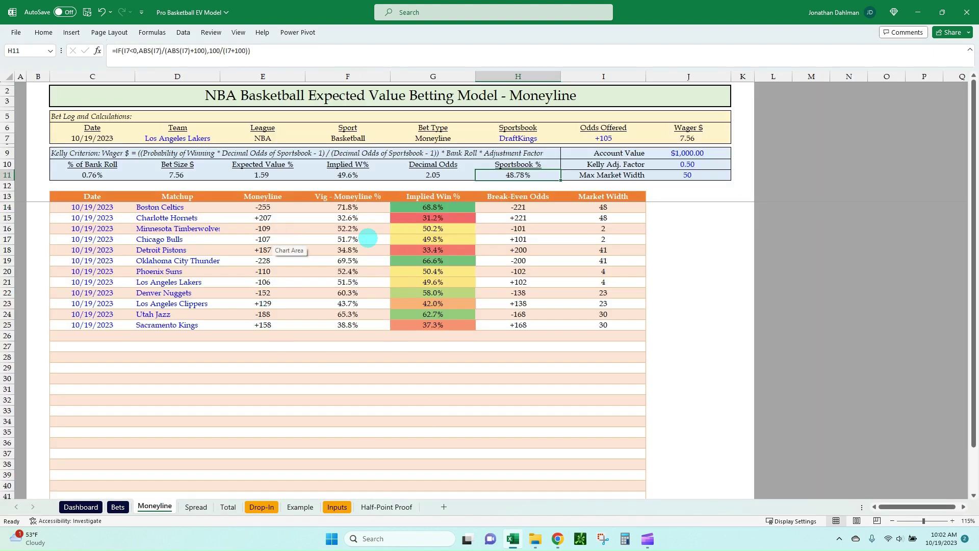
left_click(376, 218)
key("alt+Tab")
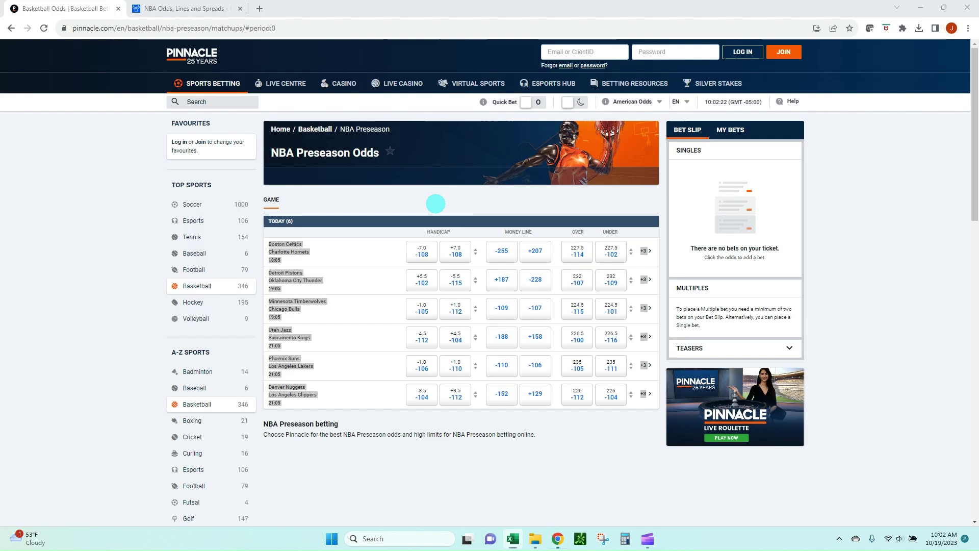
key("ctrl+Tab")
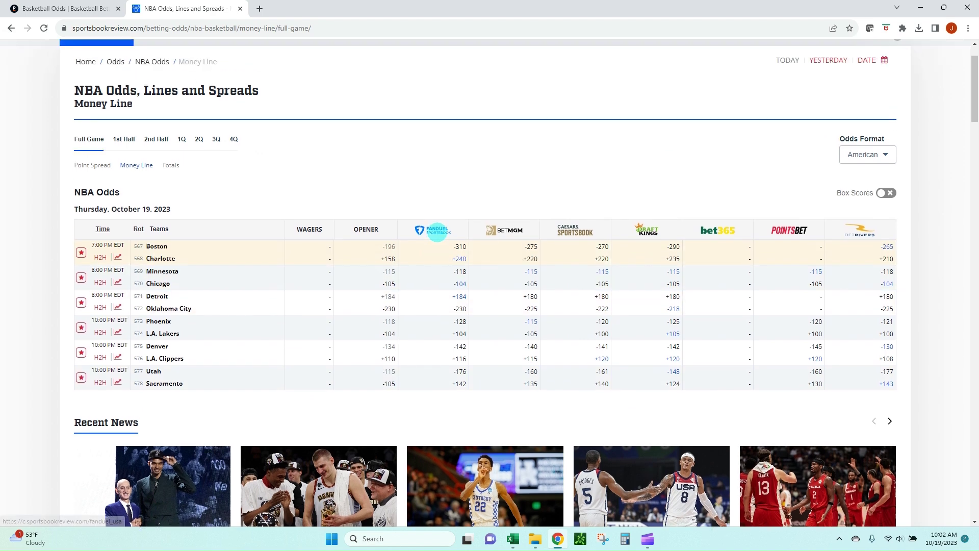
key("alt+Tab")
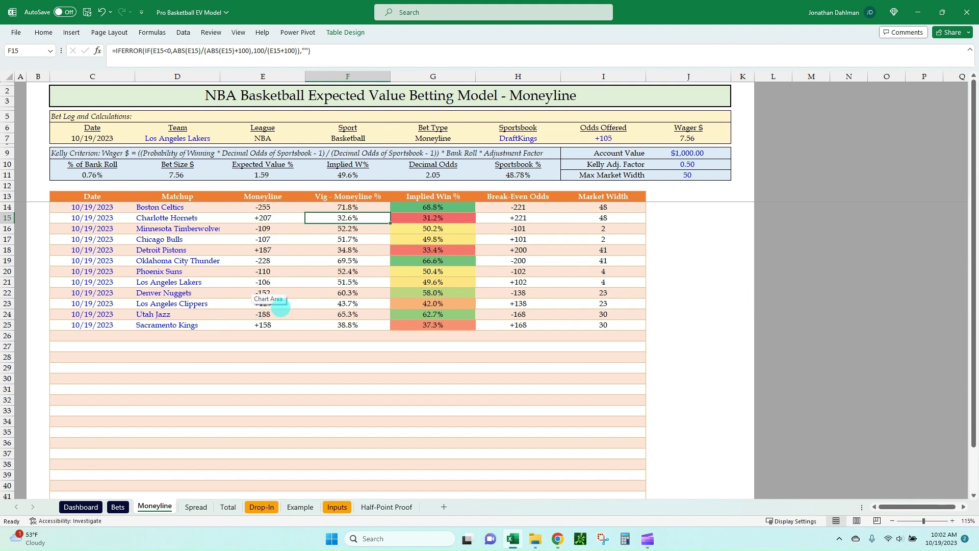
- Review the Chicago Bulls and Charlotte Hornets vig formulas in F17 and F15, then bring up Spread
left_click(351, 240)
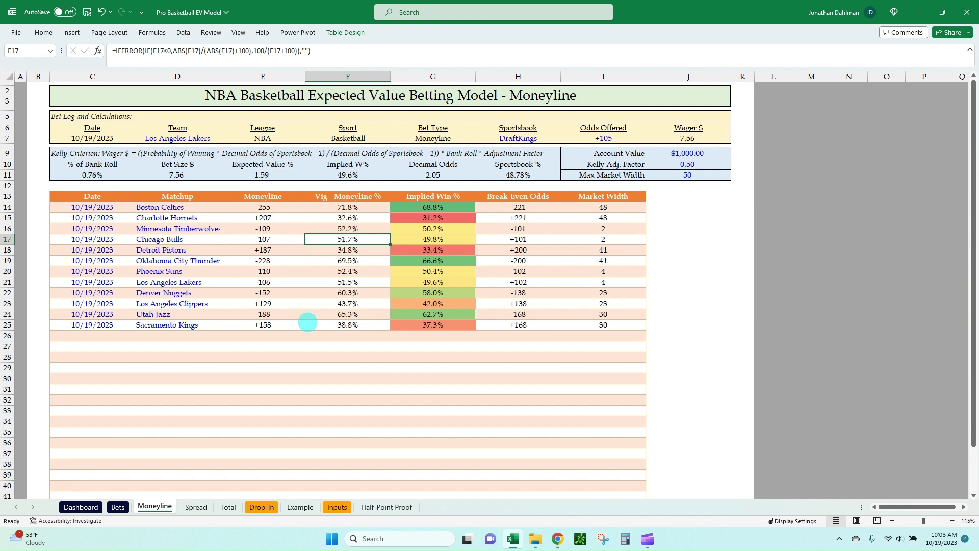
left_click(311, 219)
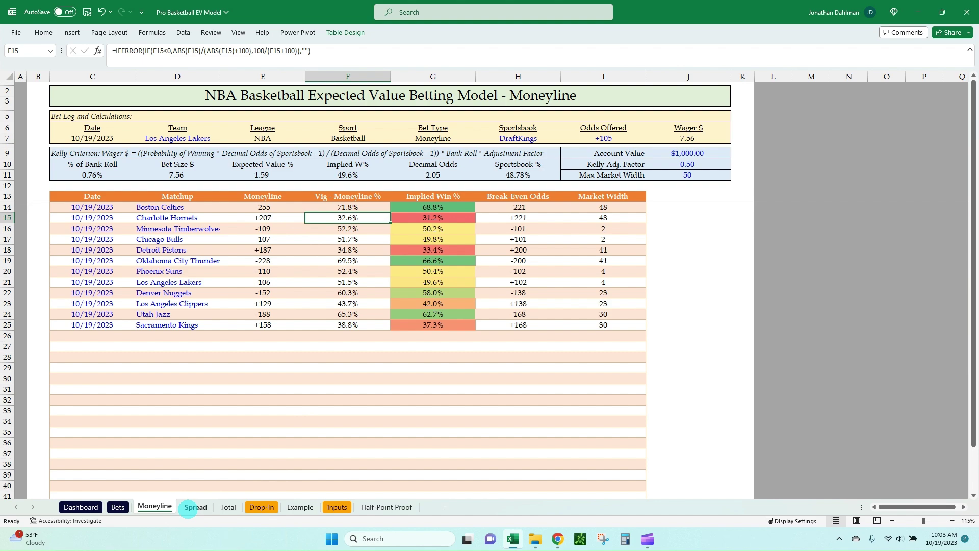
left_click(195, 506)
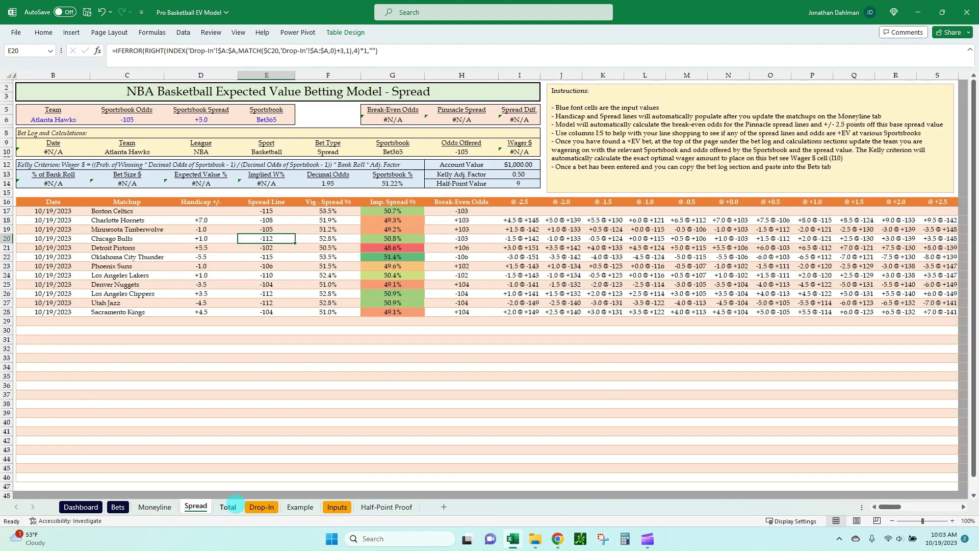
- Inspect the Oklahoma City handicap in D22 and the alternate-line odds I22 through N22
left_click(230, 506)
left_click(195, 506)
scroll(257, 264, "down", 1)
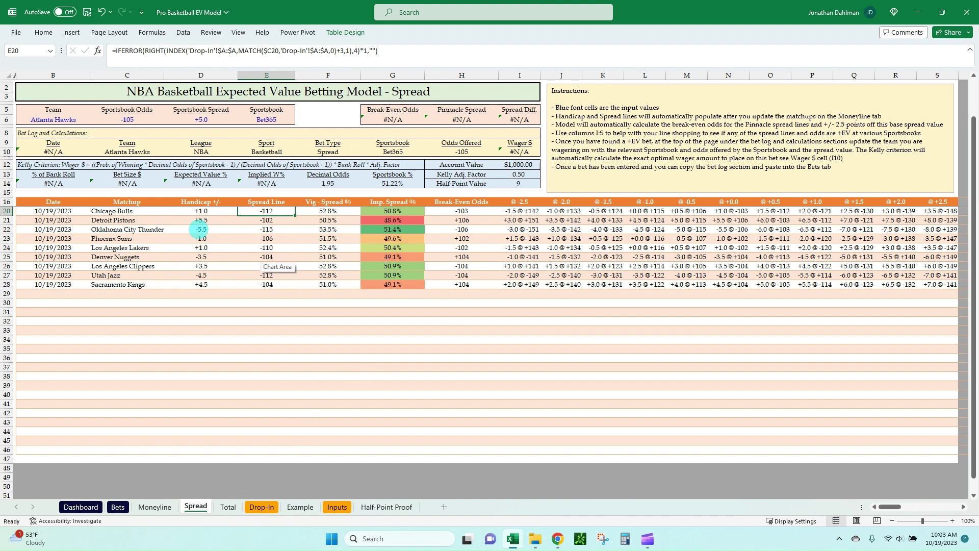
left_click(199, 229)
left_click(270, 247)
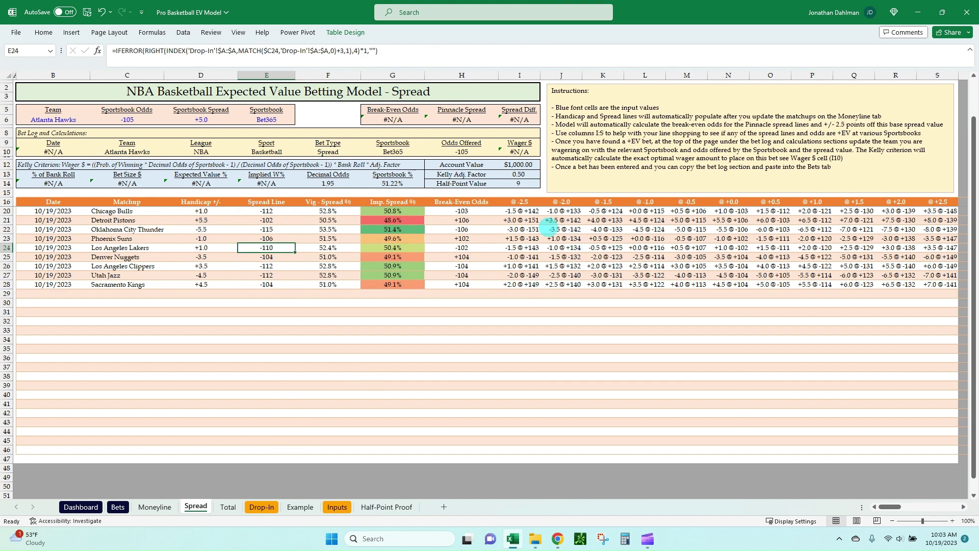
left_click(522, 228)
key("Right")
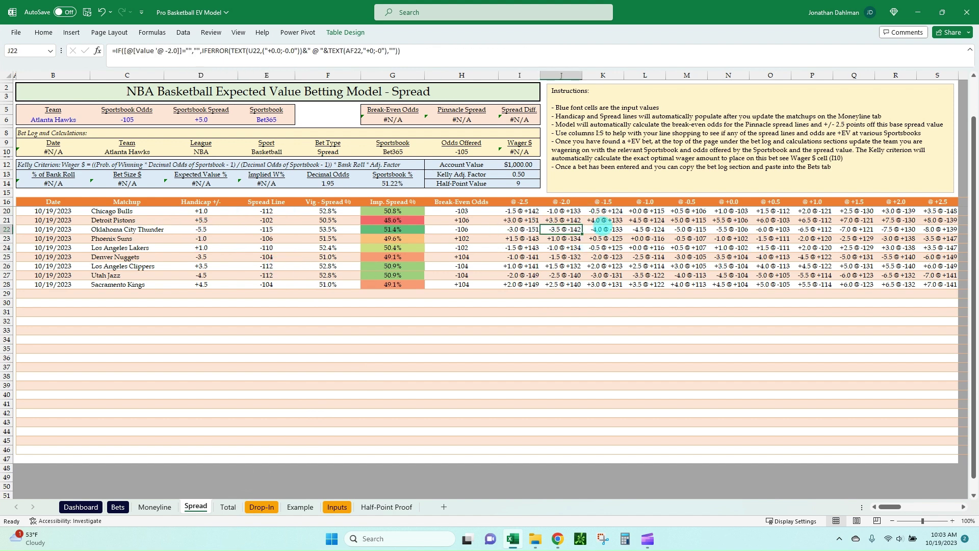
key("Right")
key("Right")
key("Right")
key("Right")
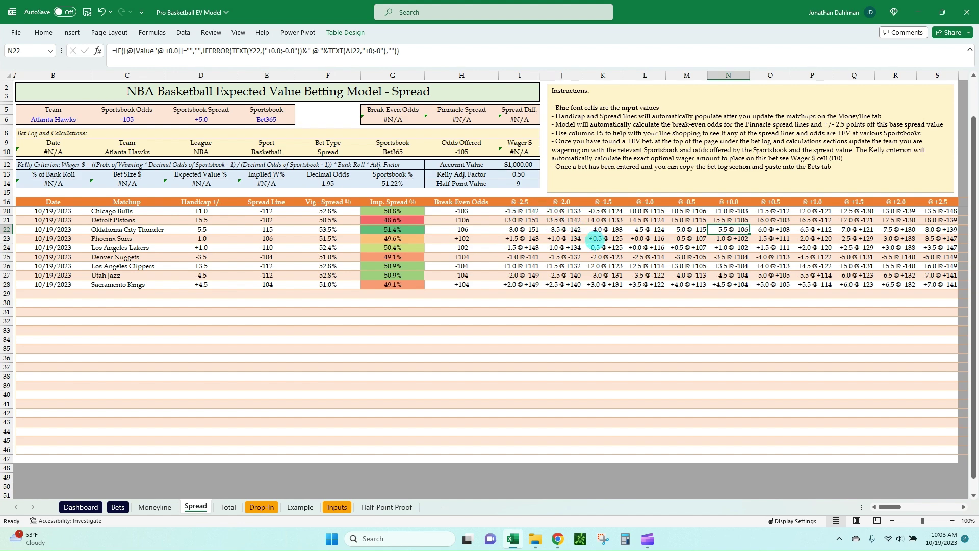
- Check the alternate total formula in N21 on the Total sheet, then return to Moneyline
left_click(226, 508)
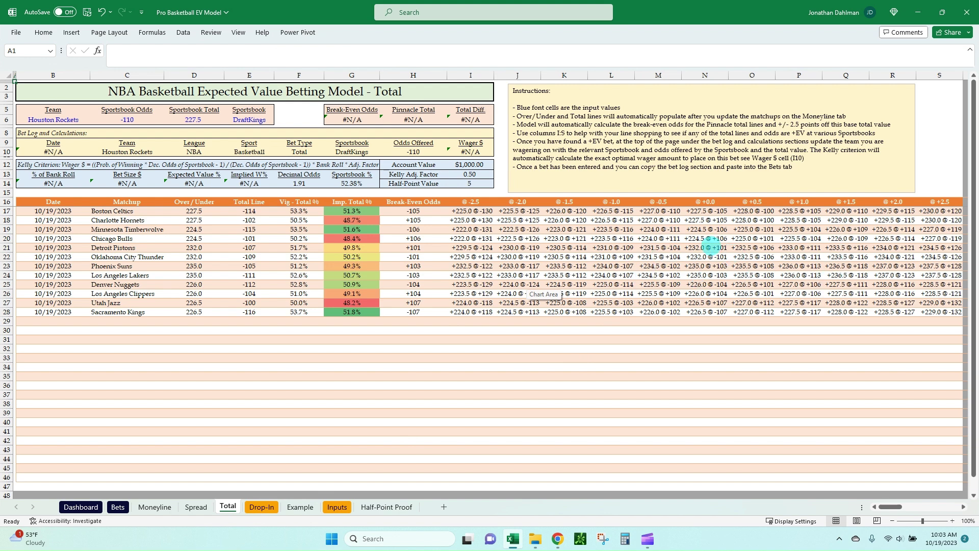
left_click(689, 247)
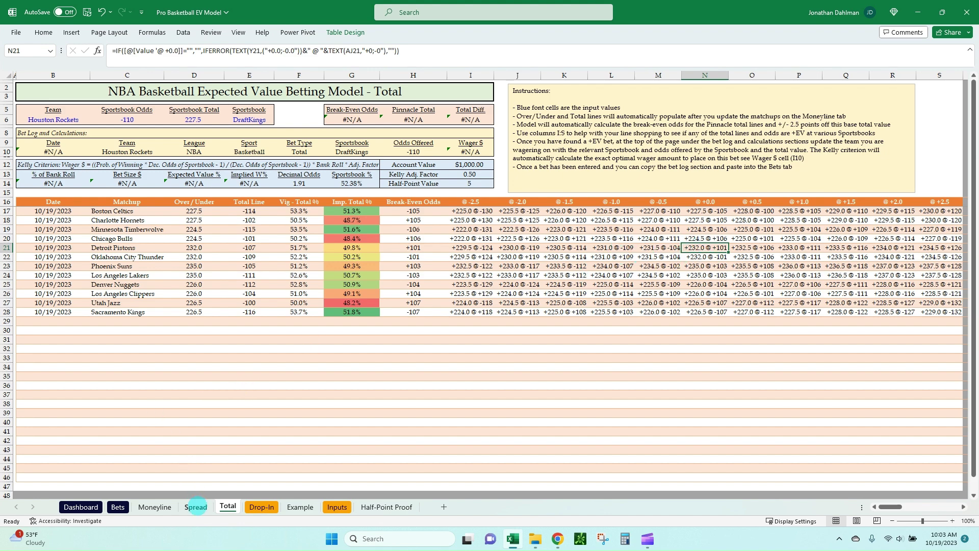
left_click(196, 507)
left_click(162, 508)
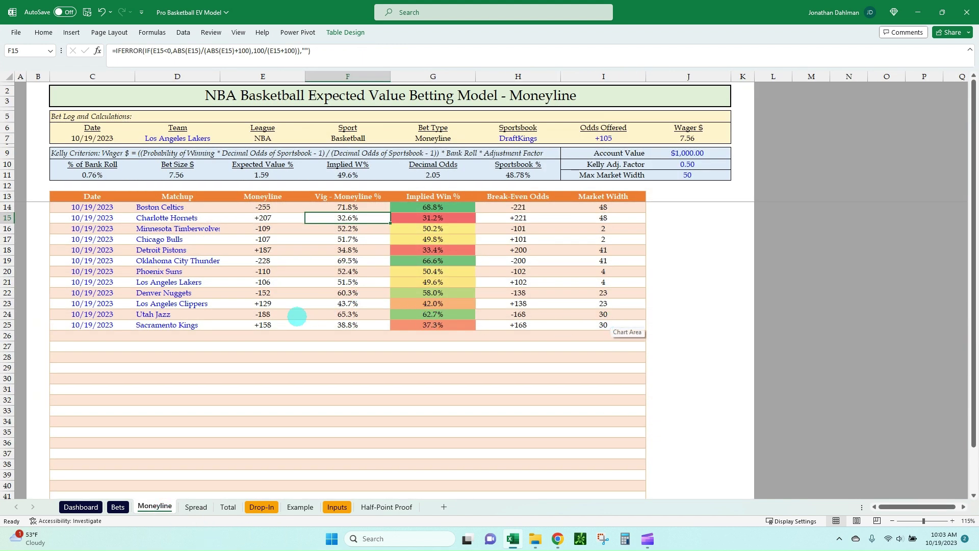
- Compare the Moneyline table with the pasted odds on the Drop-In and Total sheets
left_click(292, 335)
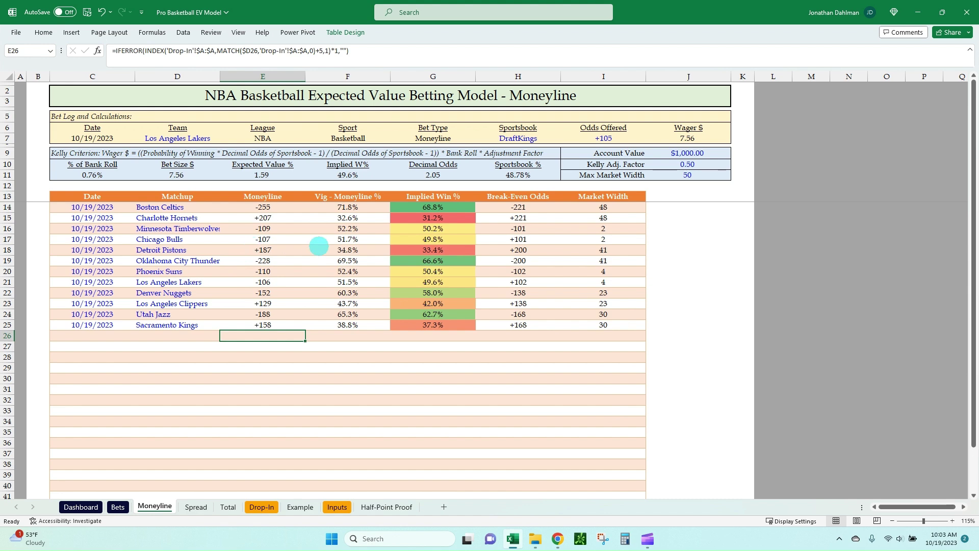
left_click(266, 505)
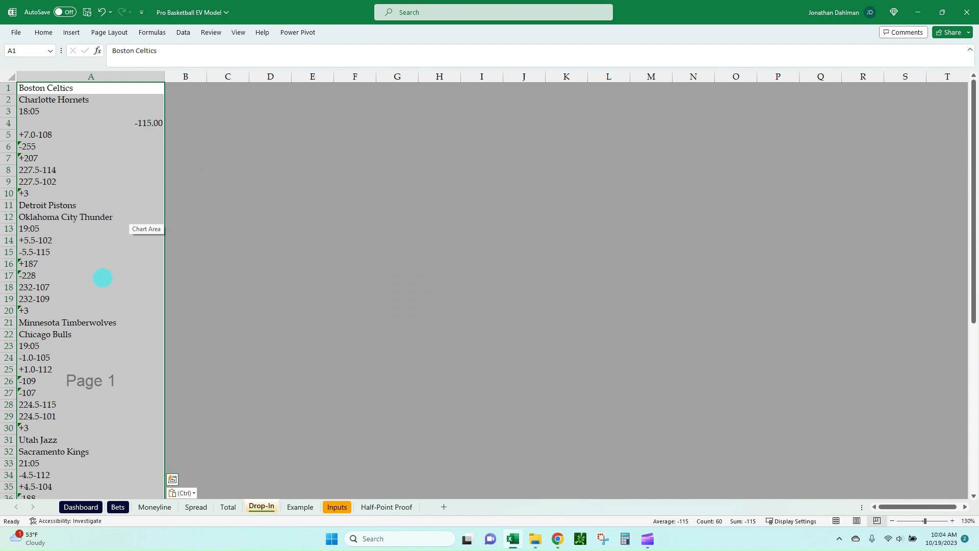
left_click(227, 507)
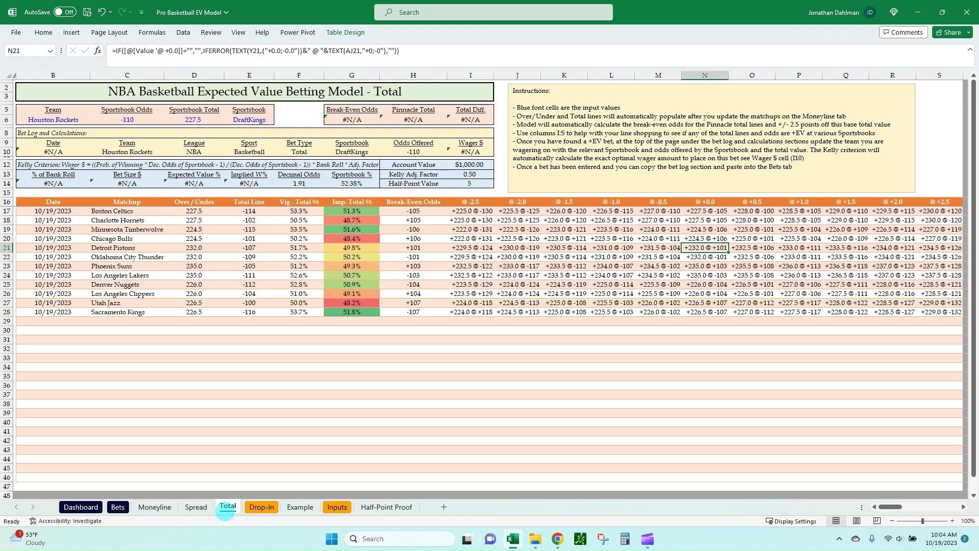
left_click(154, 506)
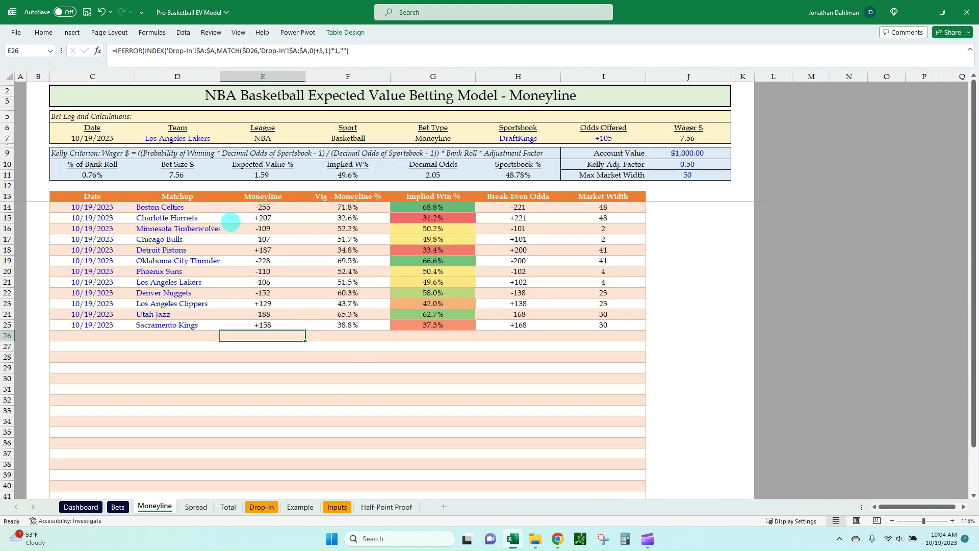
- Trace Charlotte's moneyline, vig, implied win and break-even formulas in E15–H15, plus E17
left_click(230, 219)
left_click(347, 219)
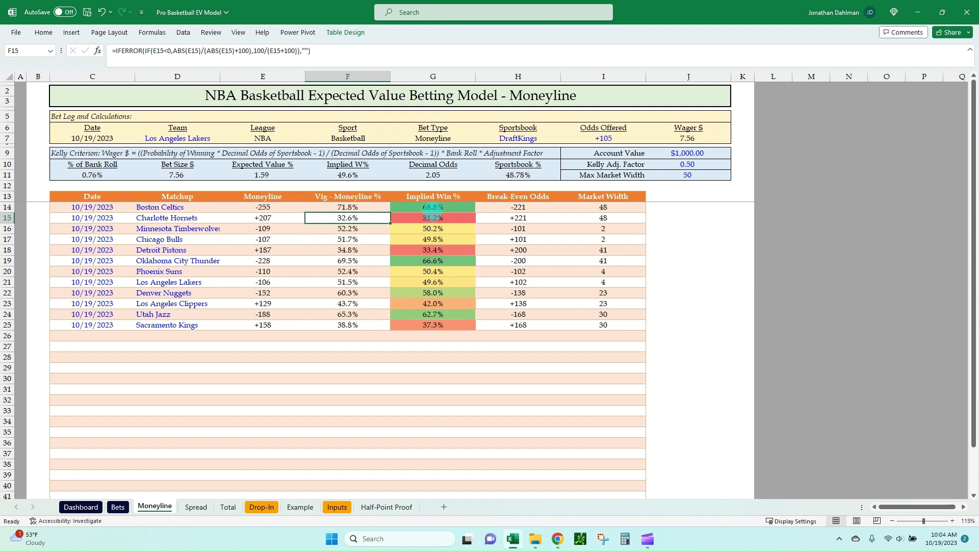
left_click(433, 218)
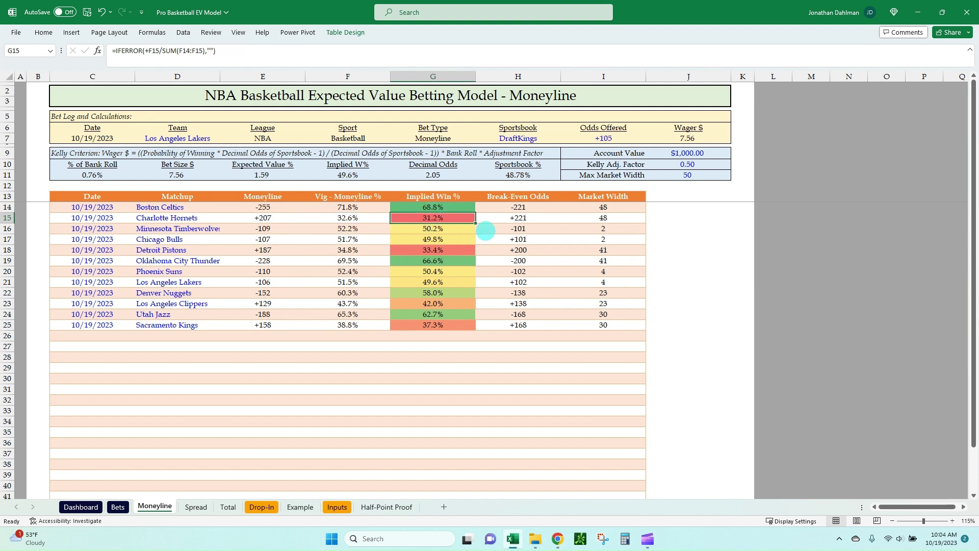
left_click(517, 216)
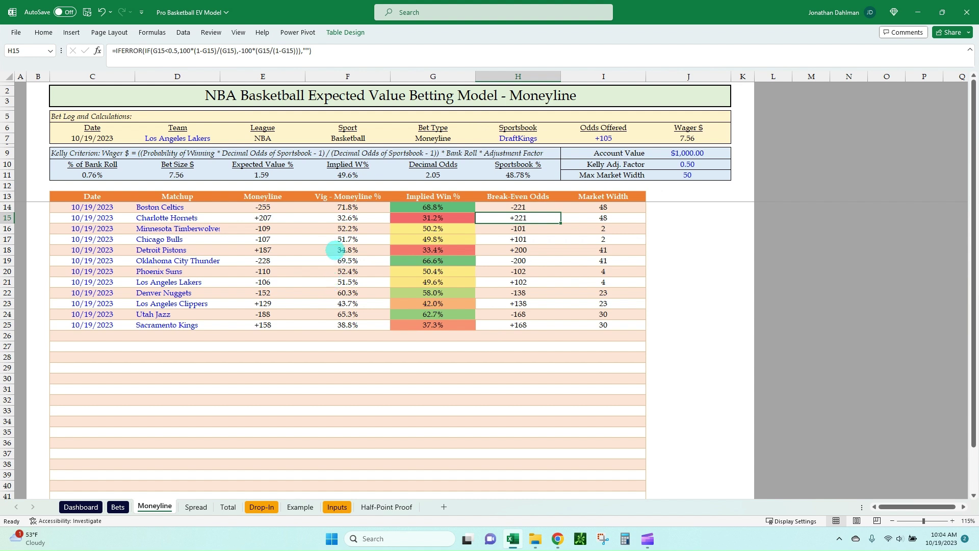
left_click(302, 238)
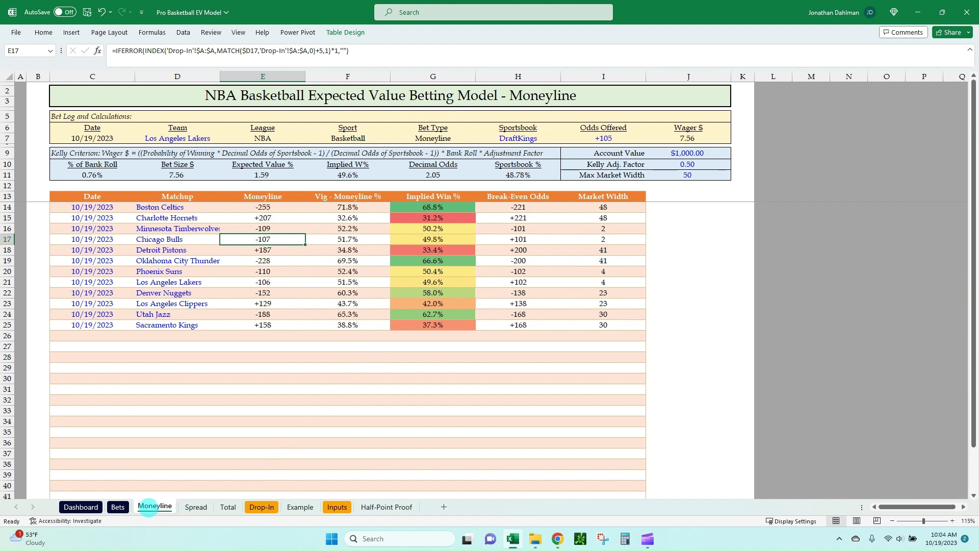
- Flip through the Spread, Total and Bets sheets
left_click(193, 507)
left_click(228, 506)
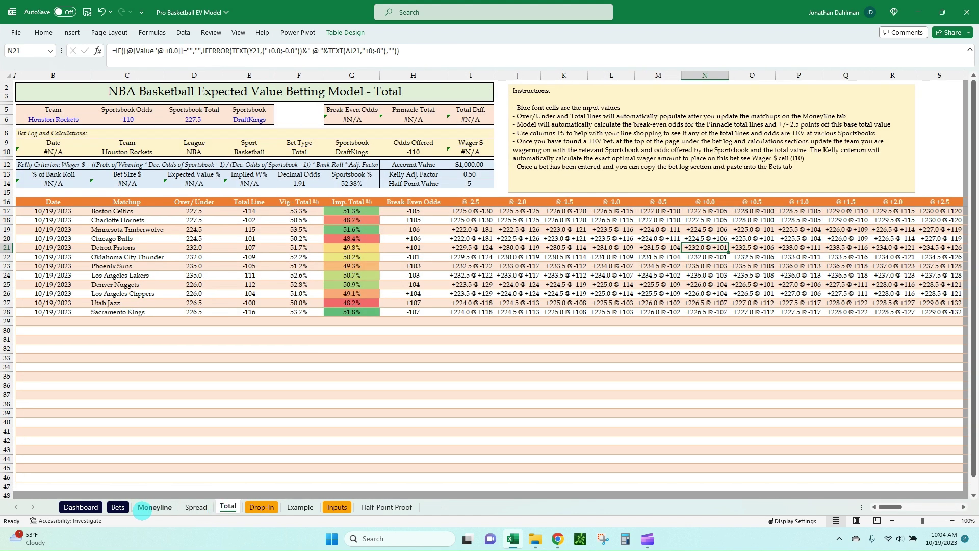
left_click(118, 506)
- View the dashboard's monthly charts and $124.3 total profit, then go back to Moneyline
left_click(81, 507)
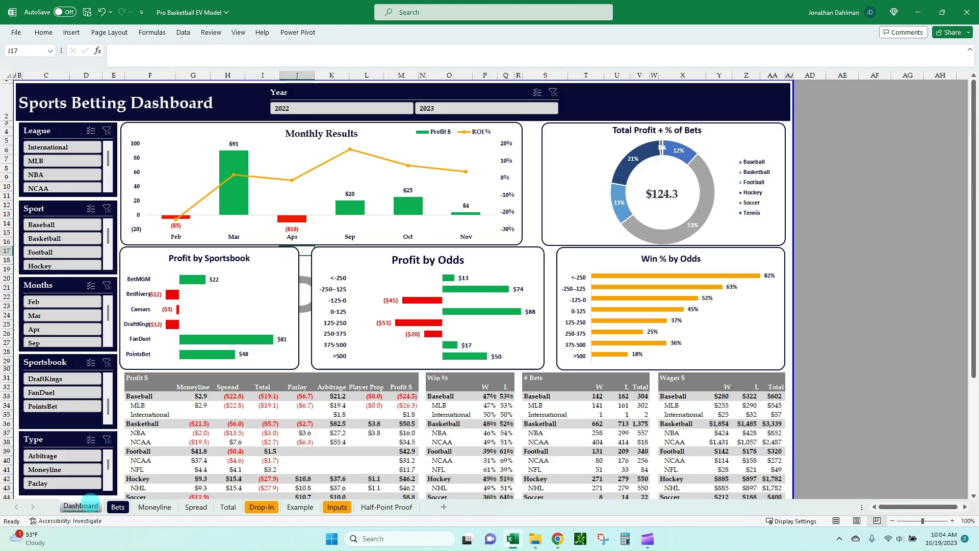
scroll(268, 306, "down", 1)
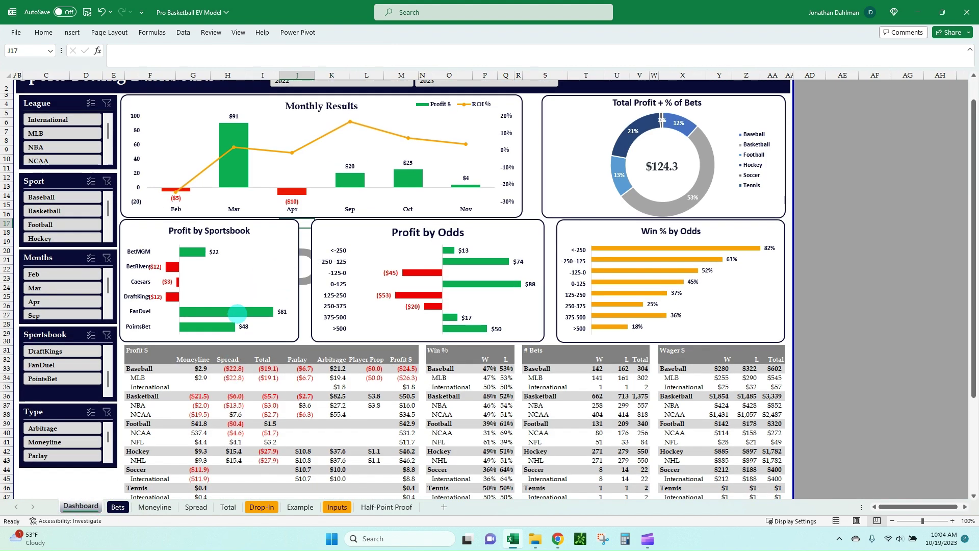
scroll(237, 314, "up", 1)
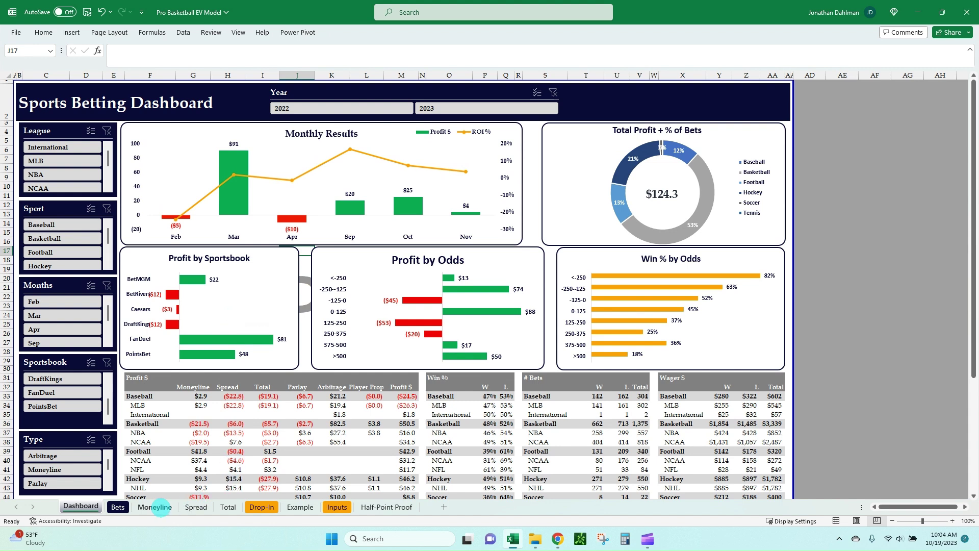
left_click(162, 506)
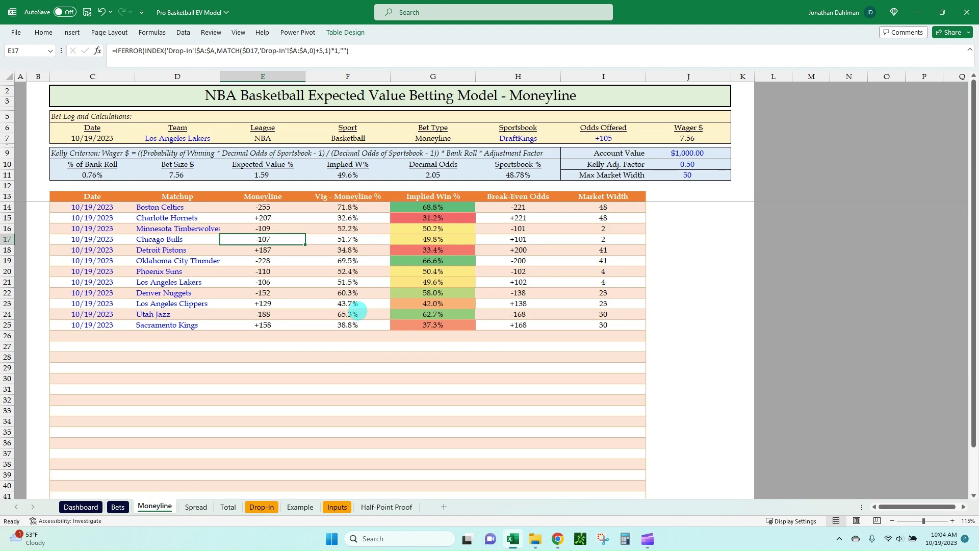